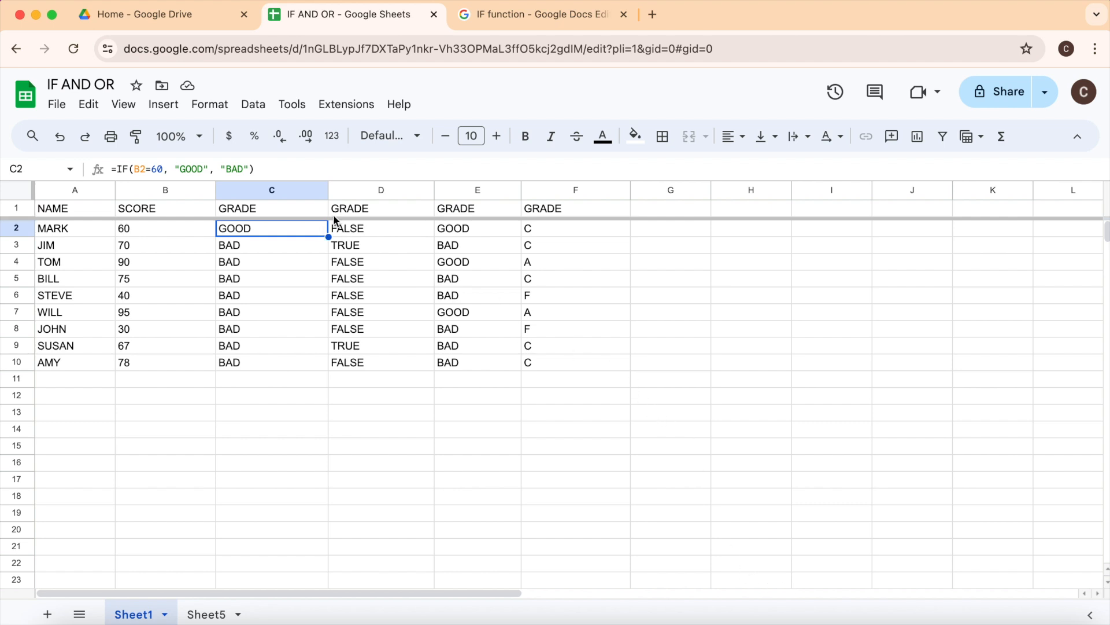
# - Examine the existing grade formulas in row 2 of columns C to F, covering the IF, AND and OR logic
pyautogui.moveTo(272, 168); pyautogui.dragTo(110, 169)
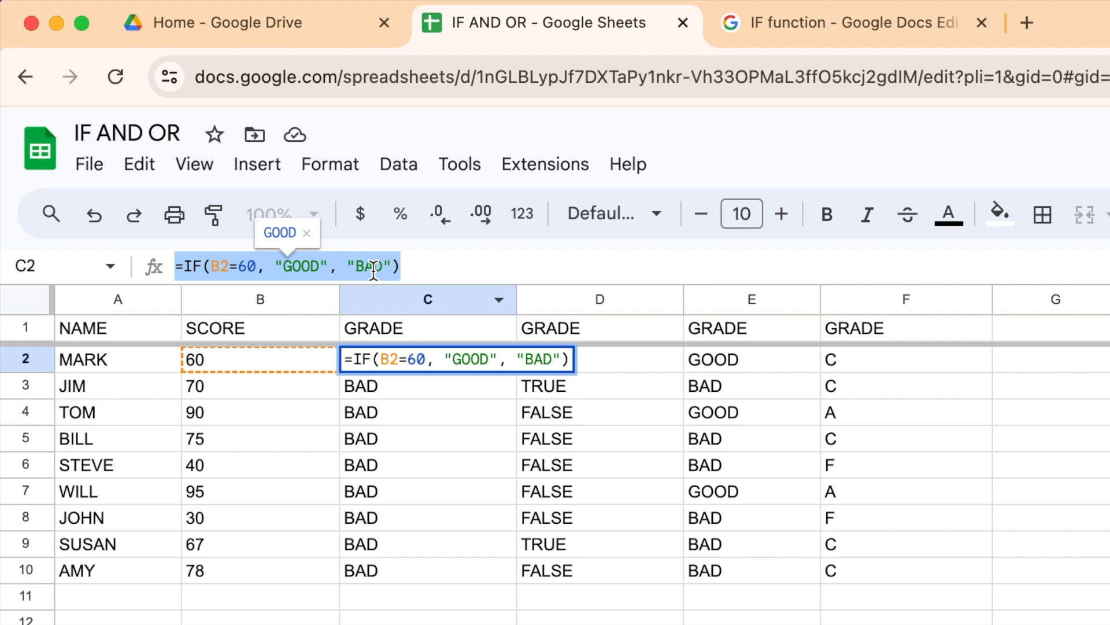
pyautogui.click(431, 407)
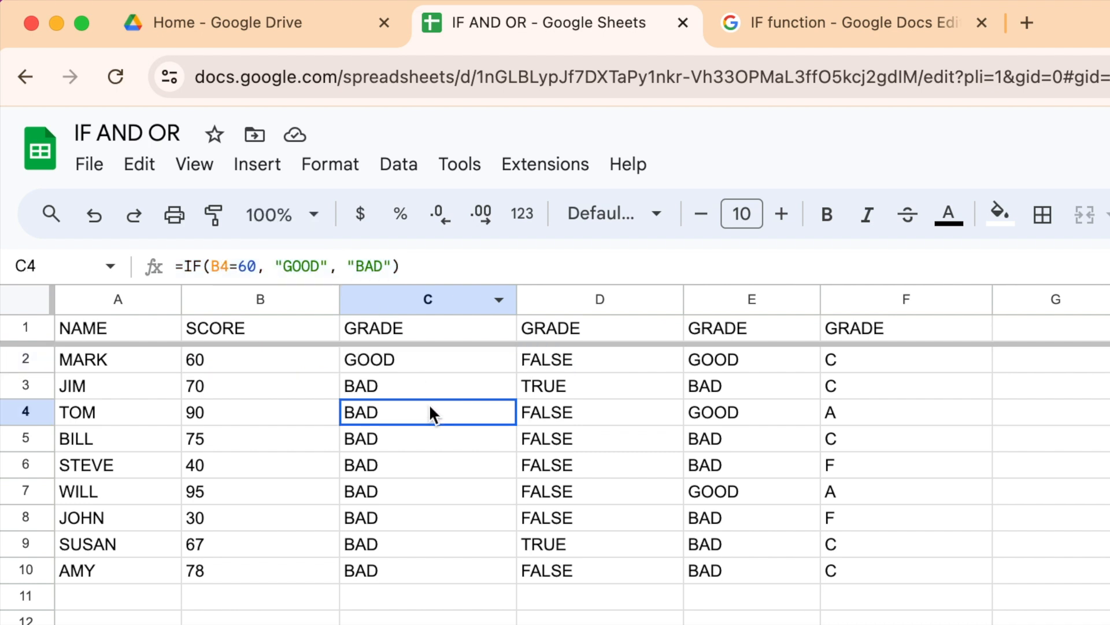
pyautogui.click(599, 359)
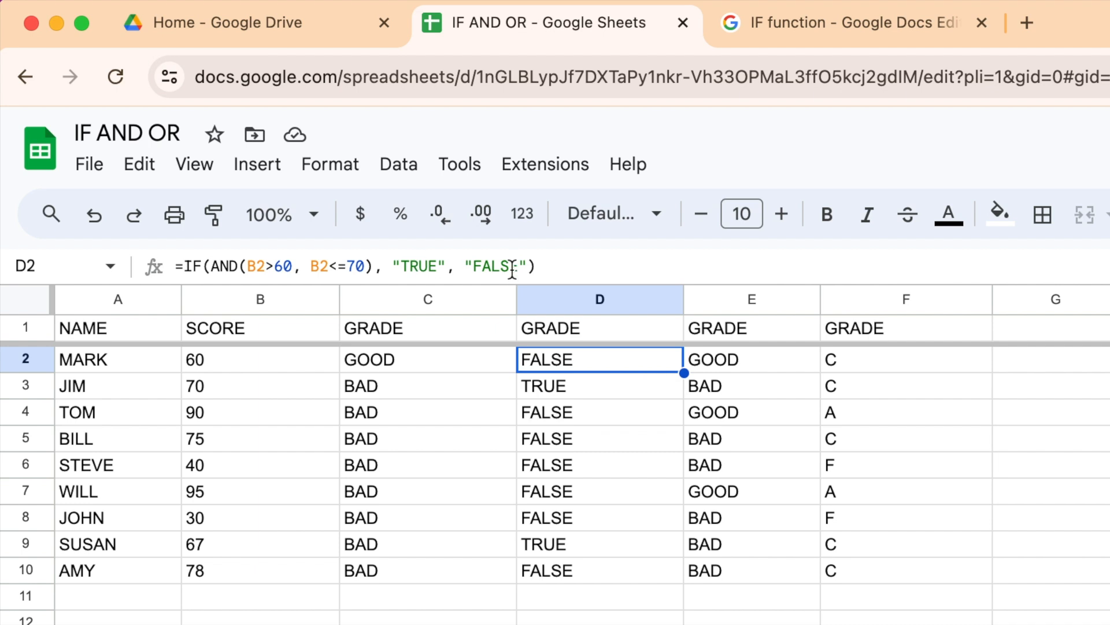
pyautogui.click(738, 392)
pyautogui.click(744, 360)
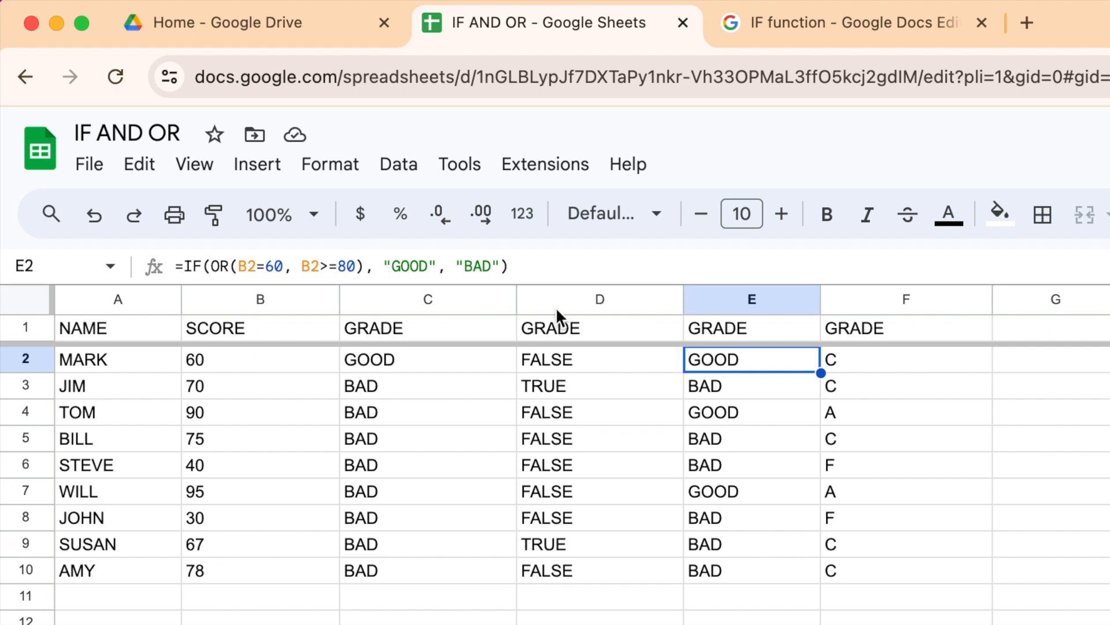
pyautogui.click(791, 435)
pyautogui.click(885, 361)
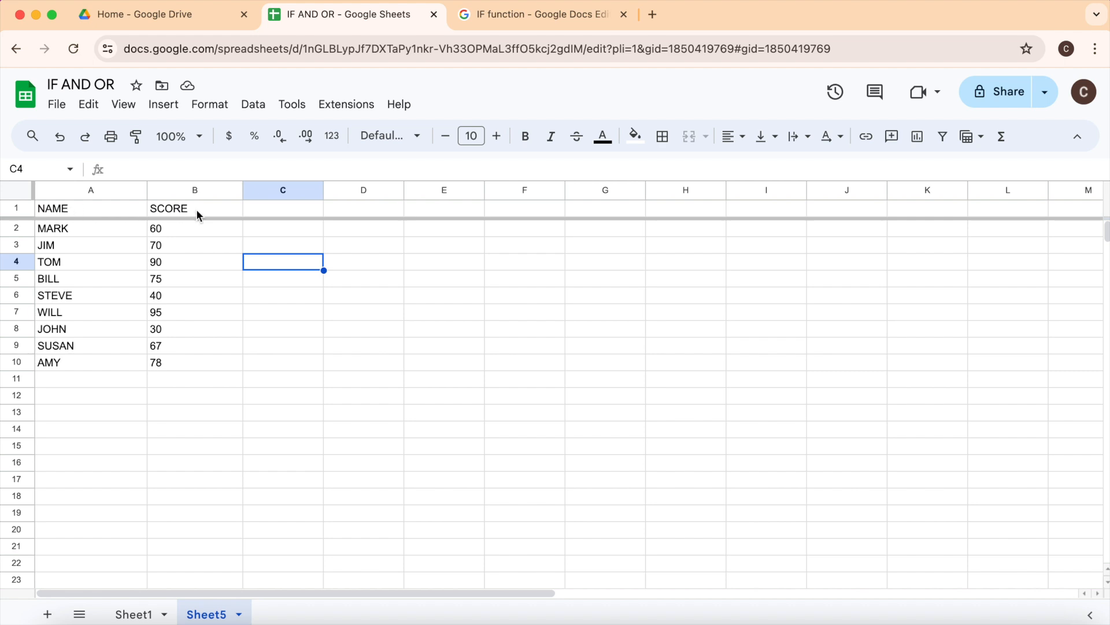
# - Examine the scores in B2:B10 and the first name entry in A2 that the formulas will test
pyautogui.moveTo(177, 230); pyautogui.dragTo(193, 368)
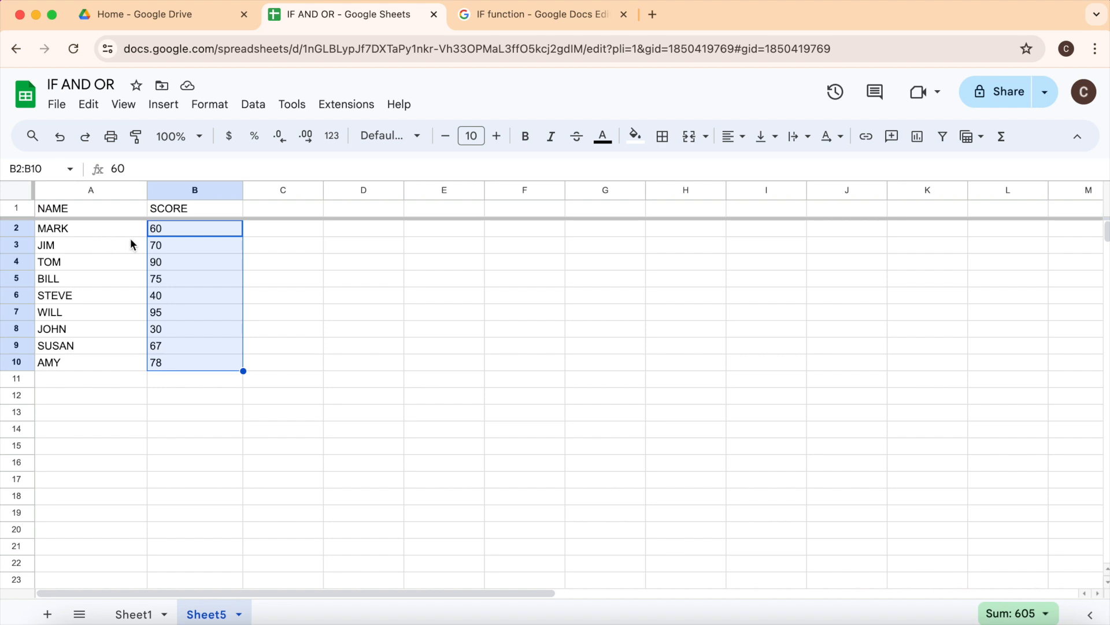
pyautogui.click(103, 232)
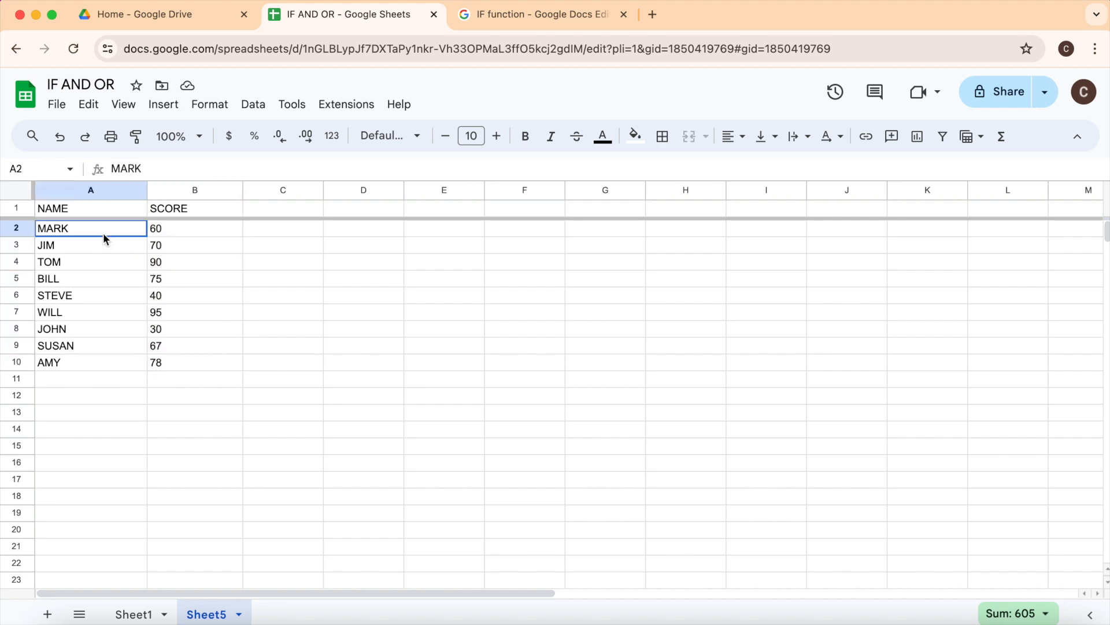
pyautogui.click(276, 234)
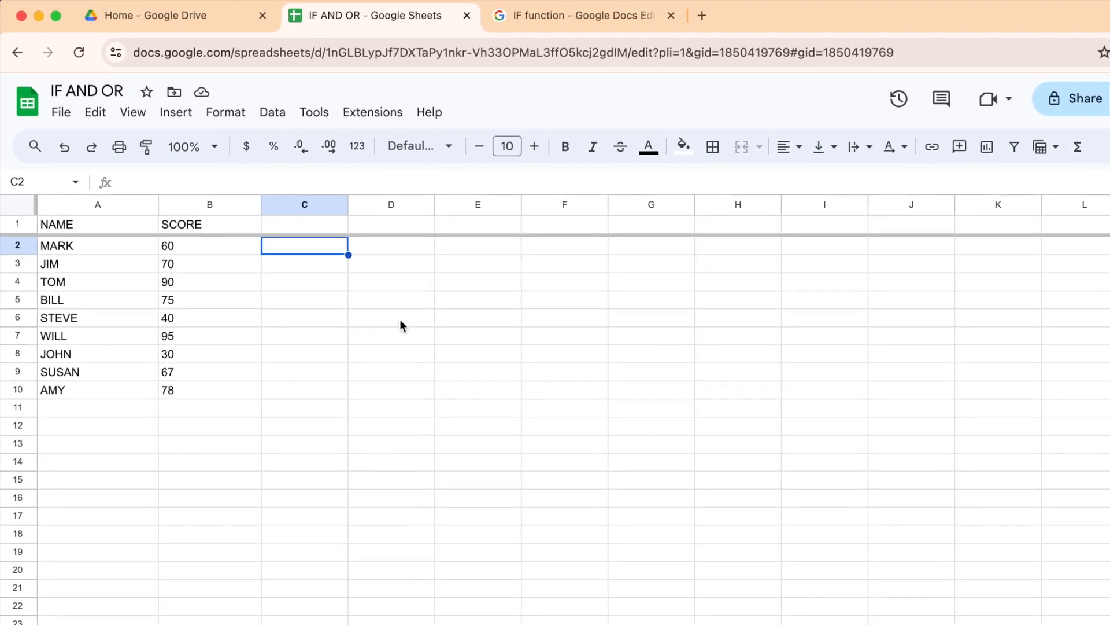
pyautogui.click(110, 263)
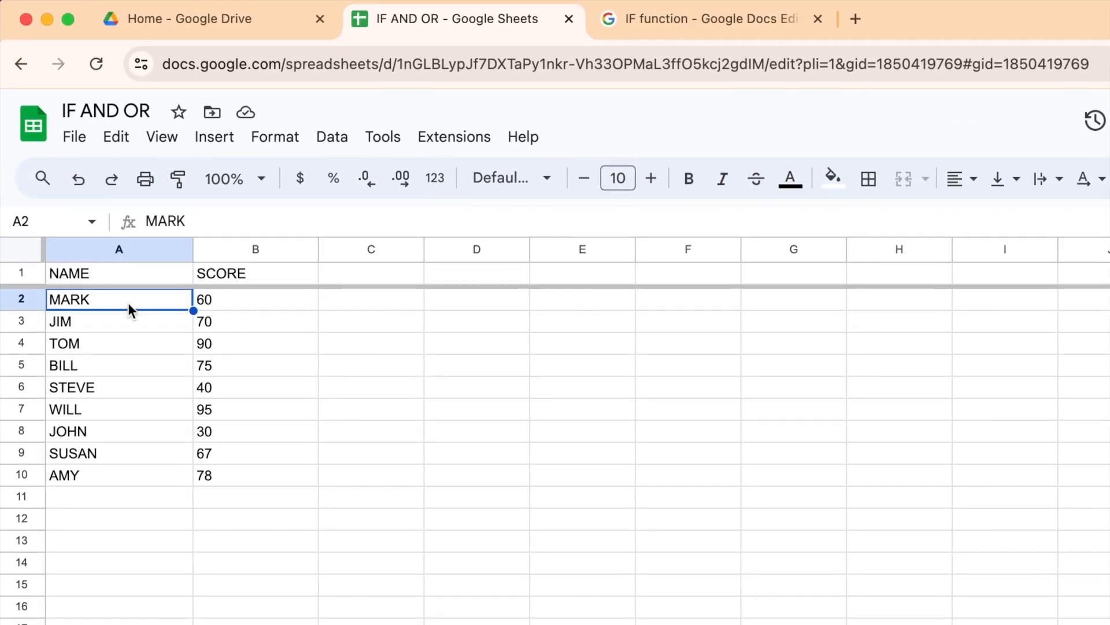
# - Enter an IF formula in C2 that returns TRUE when A2 equals the first listed name in quotes, otherwise FALSE
pyautogui.click(349, 303)
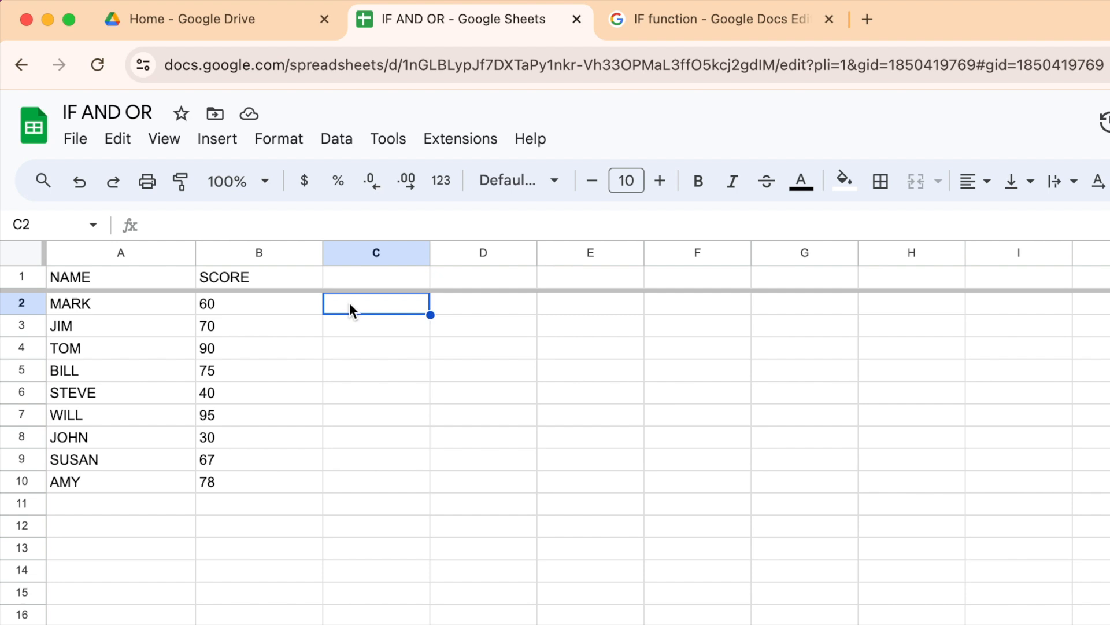
pyautogui.write('=I')
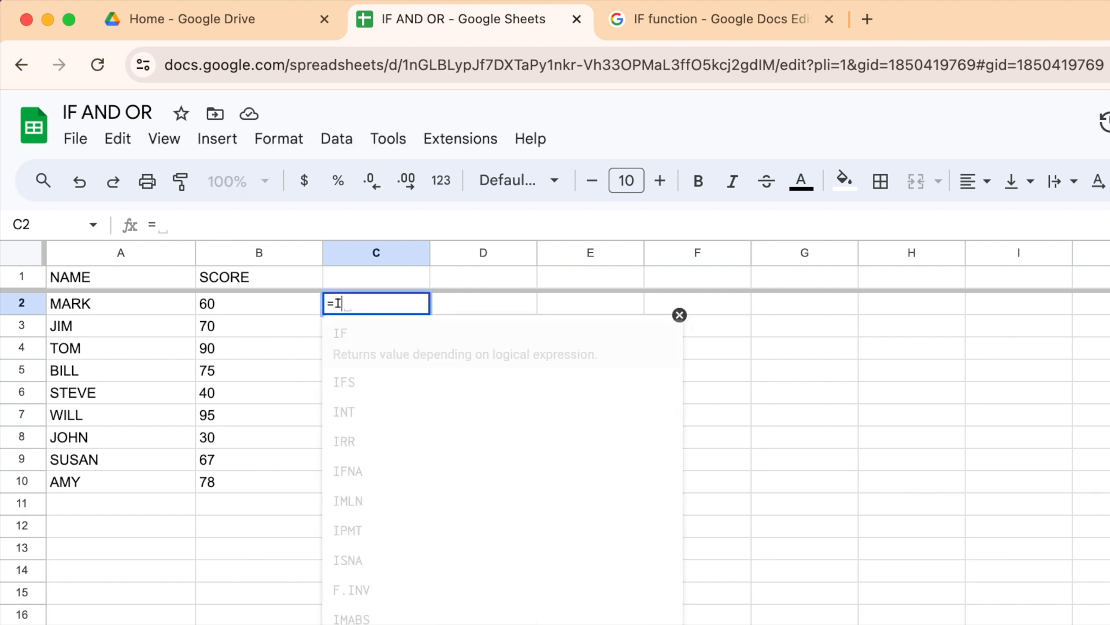
pyautogui.write('F(A')
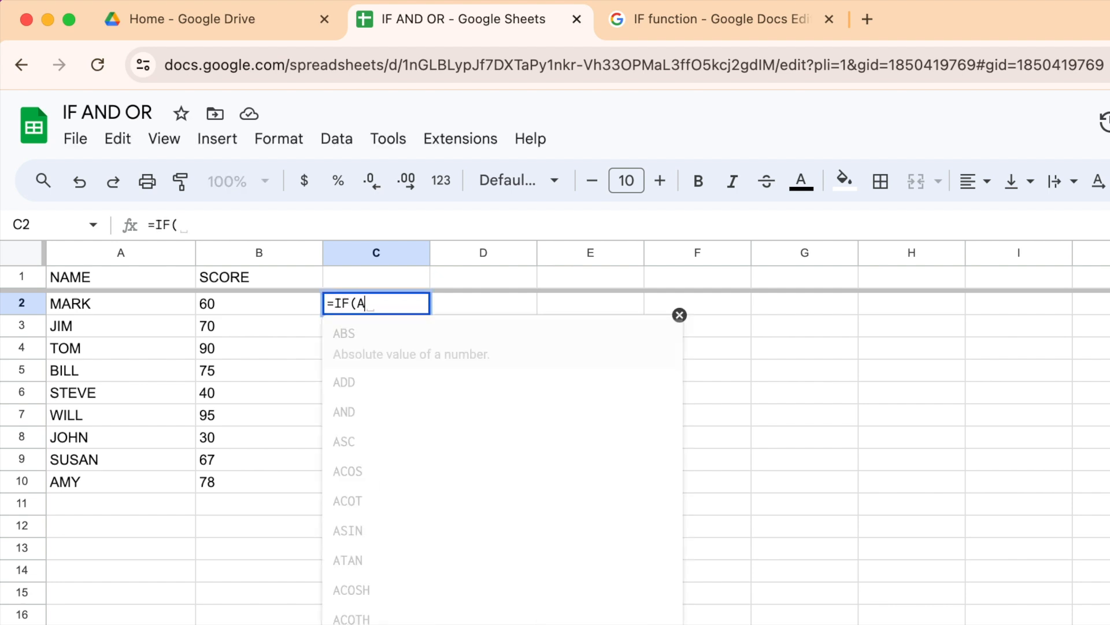
pyautogui.write('2 ')
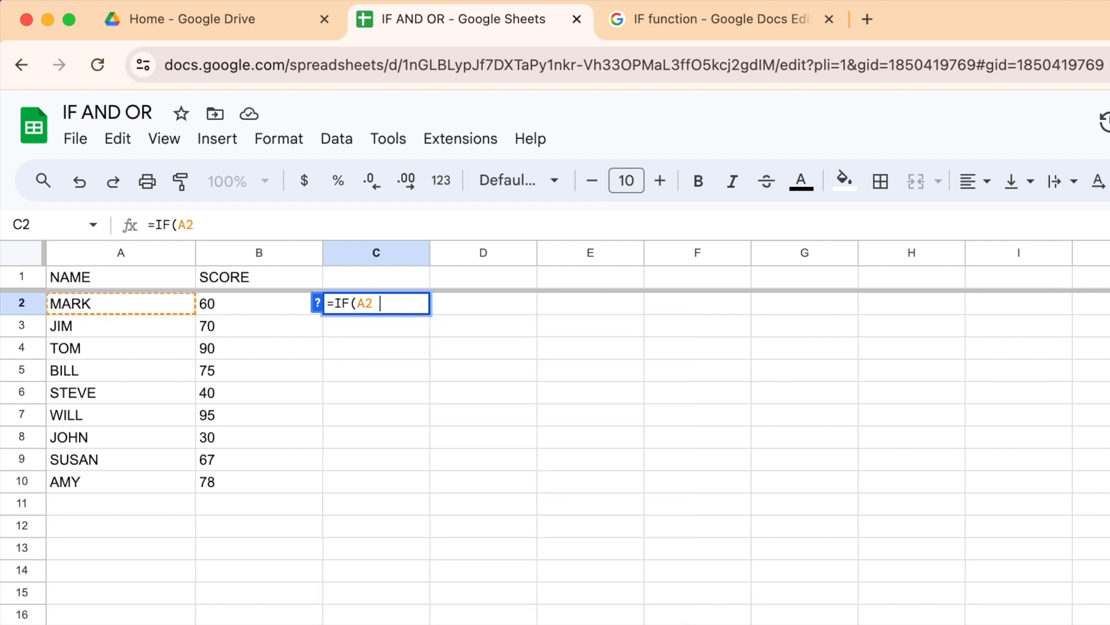
pyautogui.write('= "MARK", ')
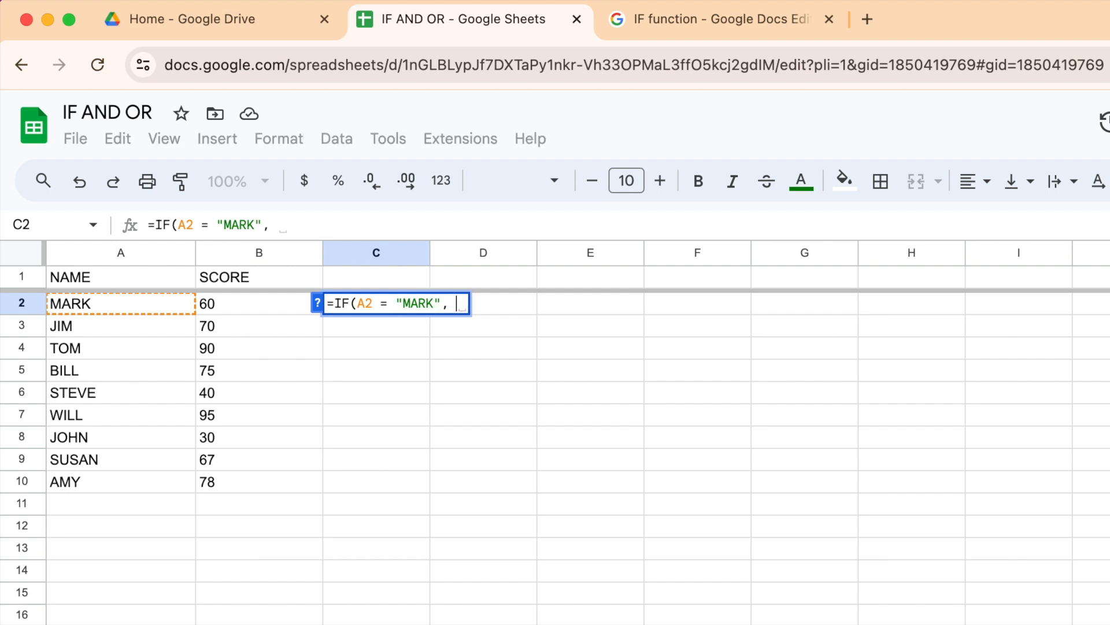
pyautogui.write('TRUE')
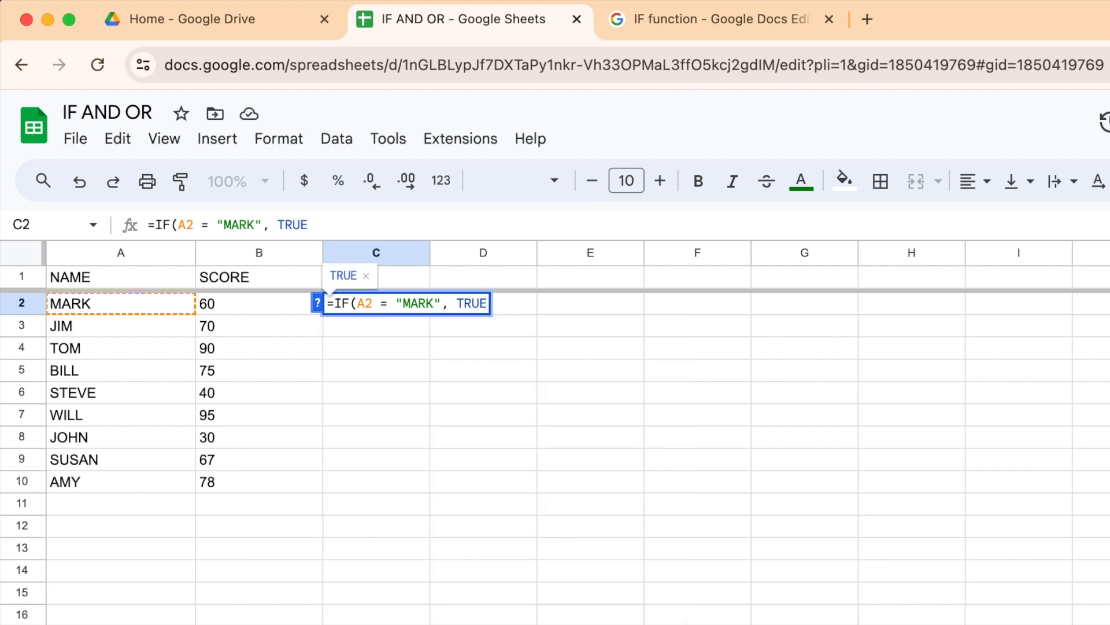
pyautogui.write(', FA')
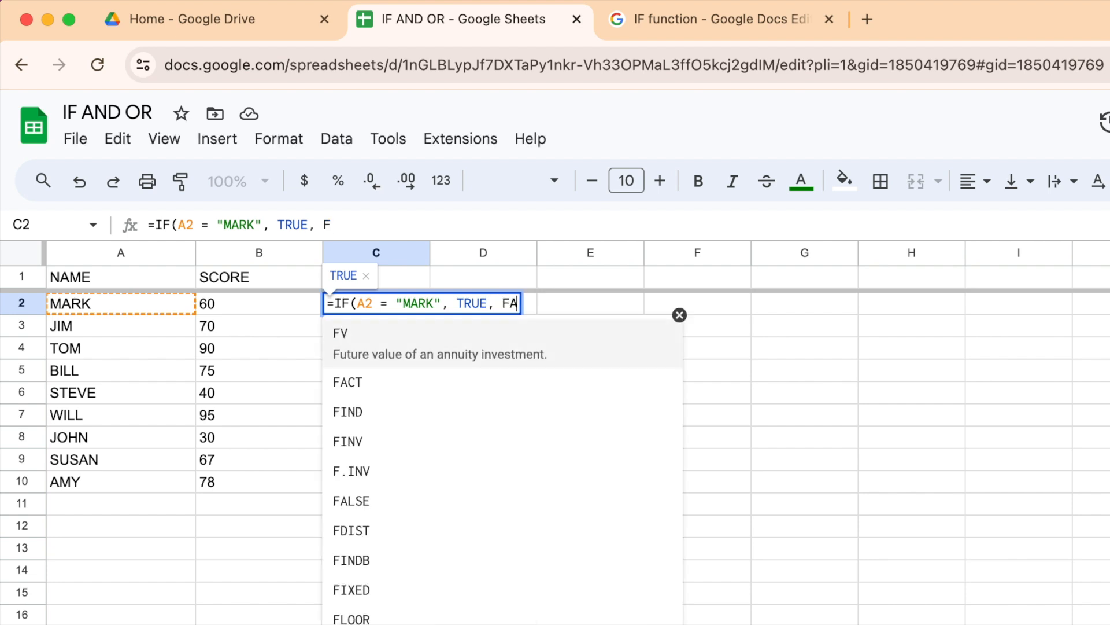
pyautogui.write('LSE')
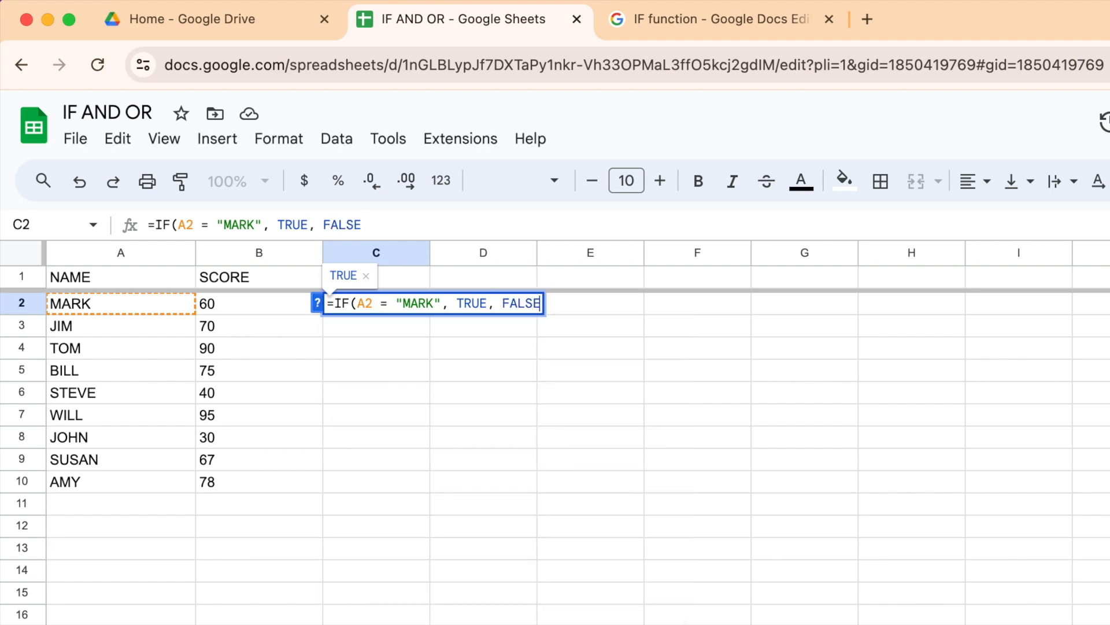
pyautogui.write(')')
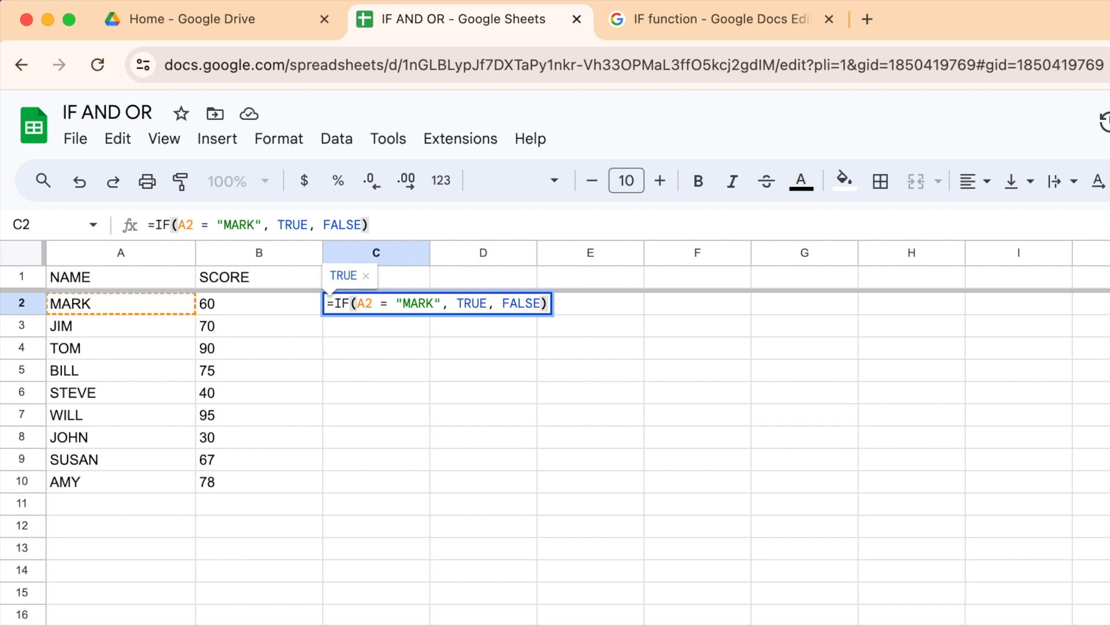
pyautogui.press('Return')
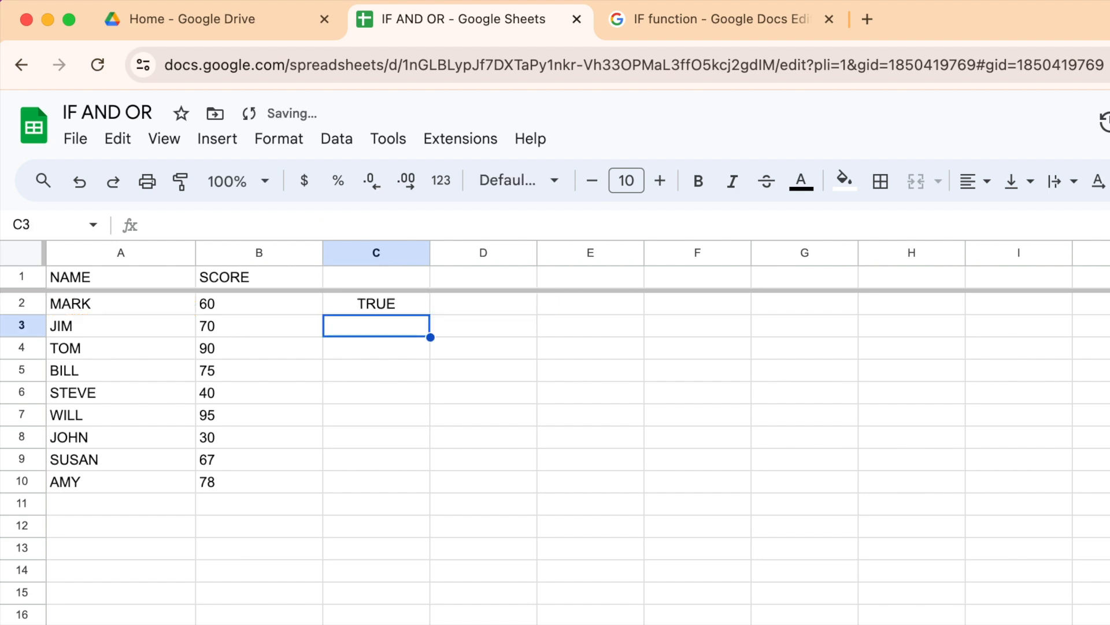
# - Fill the name-test formula from C2 down to C10 and inspect the copied formulas in C3 and C4
pyautogui.click(408, 302)
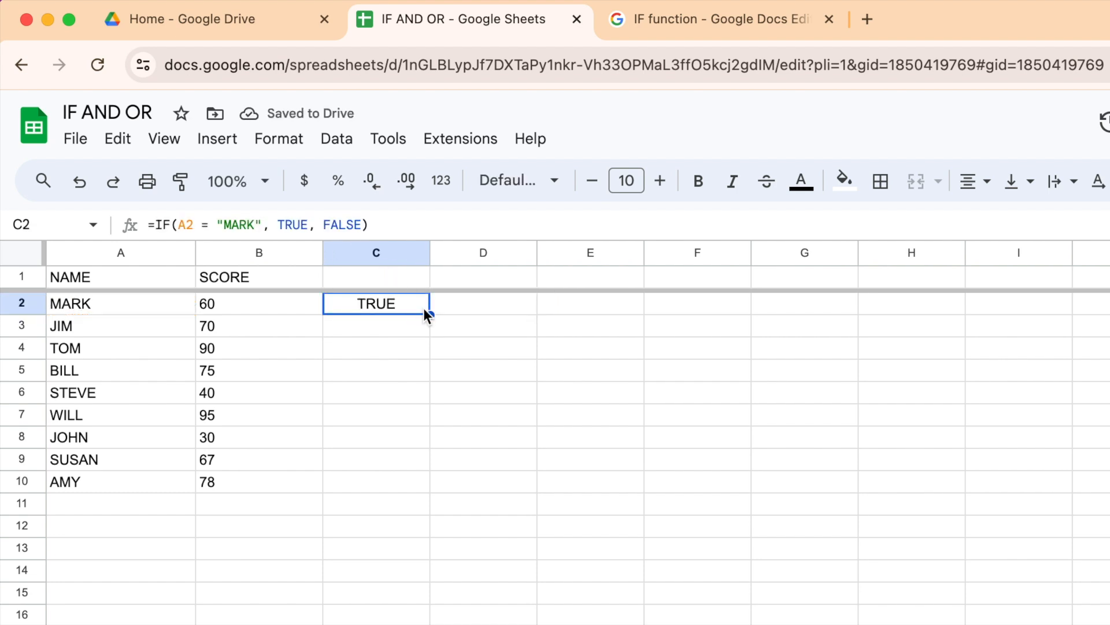
pyautogui.moveTo(429, 318); pyautogui.dragTo(428, 482)
pyautogui.click(404, 328)
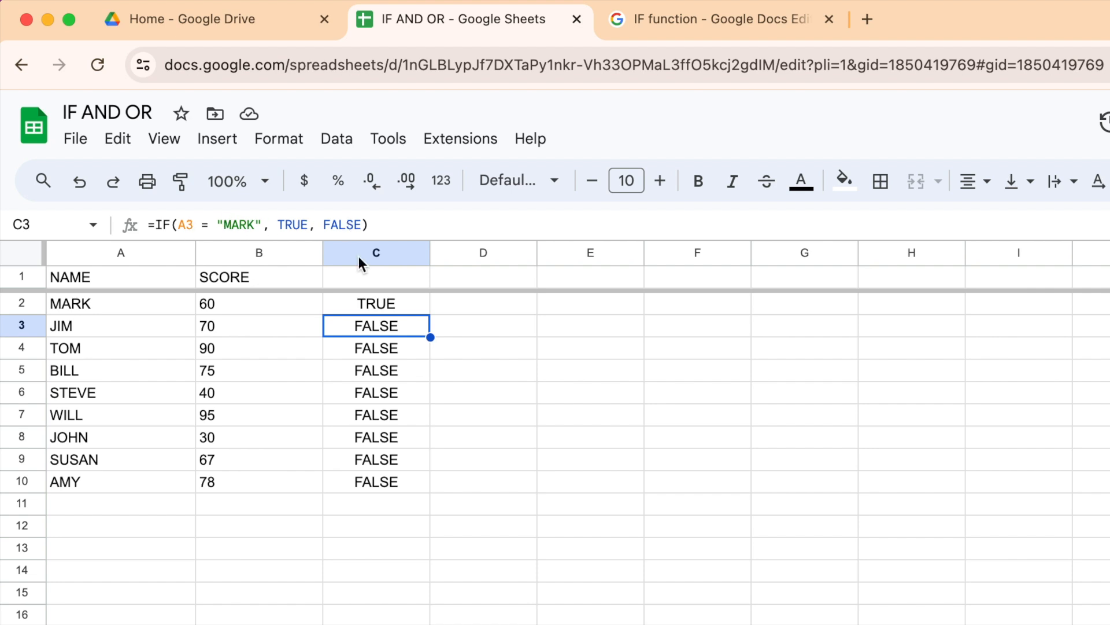
pyautogui.click(381, 349)
pyautogui.click(384, 309)
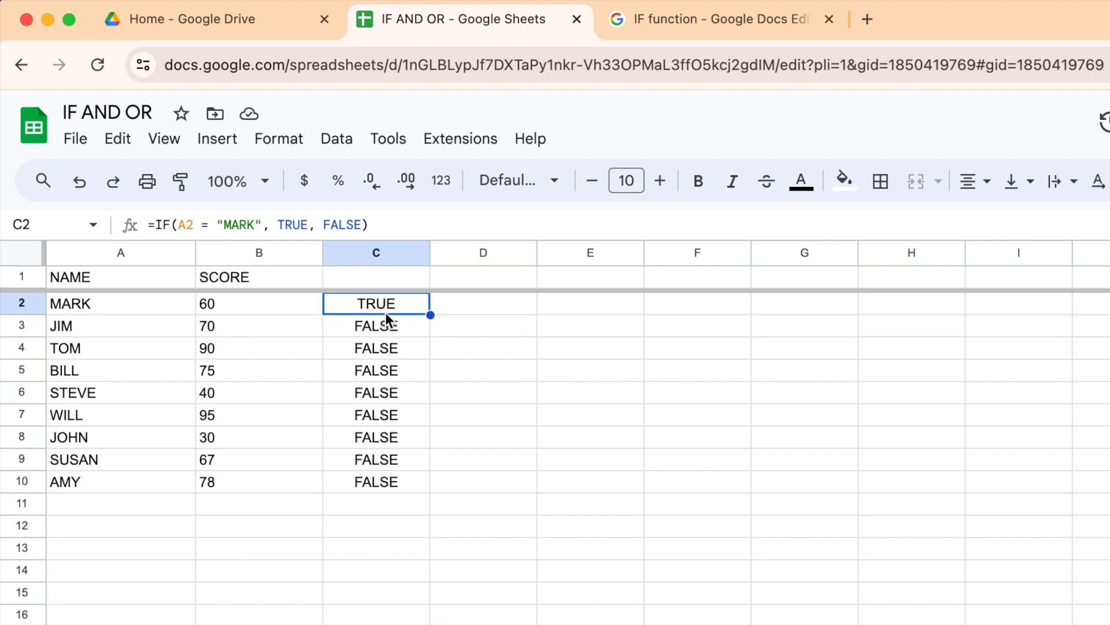
# - Edit the C2 formula so its two results are the quoted text values "TRUE" and "FALSE"
pyautogui.click(282, 229)
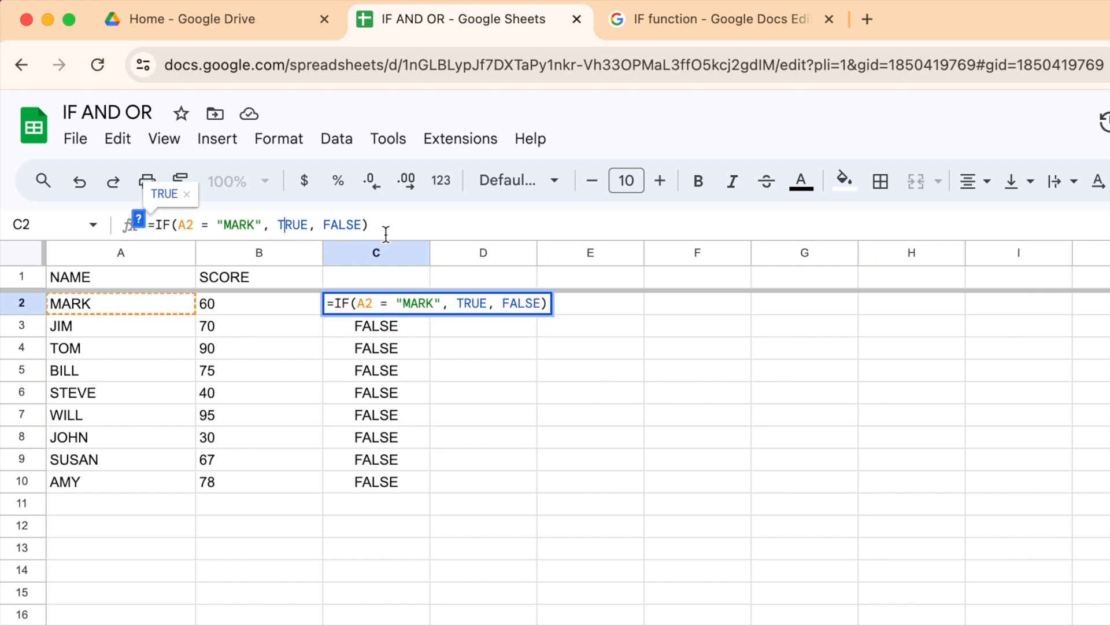
pyautogui.write('"')
pyautogui.press('Right')
pyautogui.press('Right')
pyautogui.press('Right')
pyautogui.press('Right')
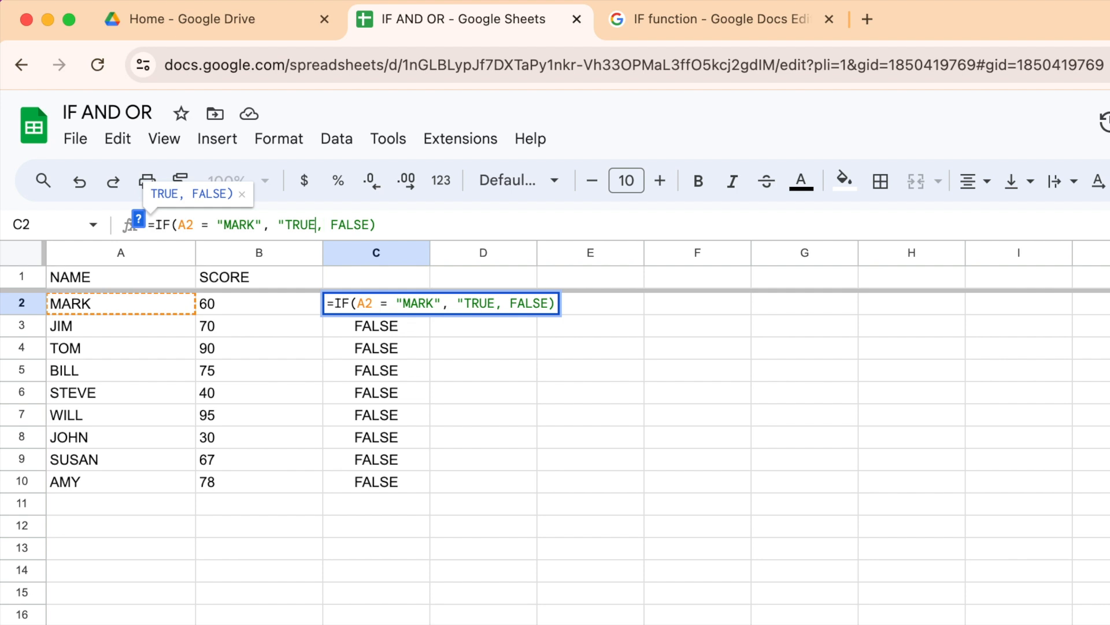
pyautogui.write('"')
pyautogui.press('Right')
pyautogui.press('Right')
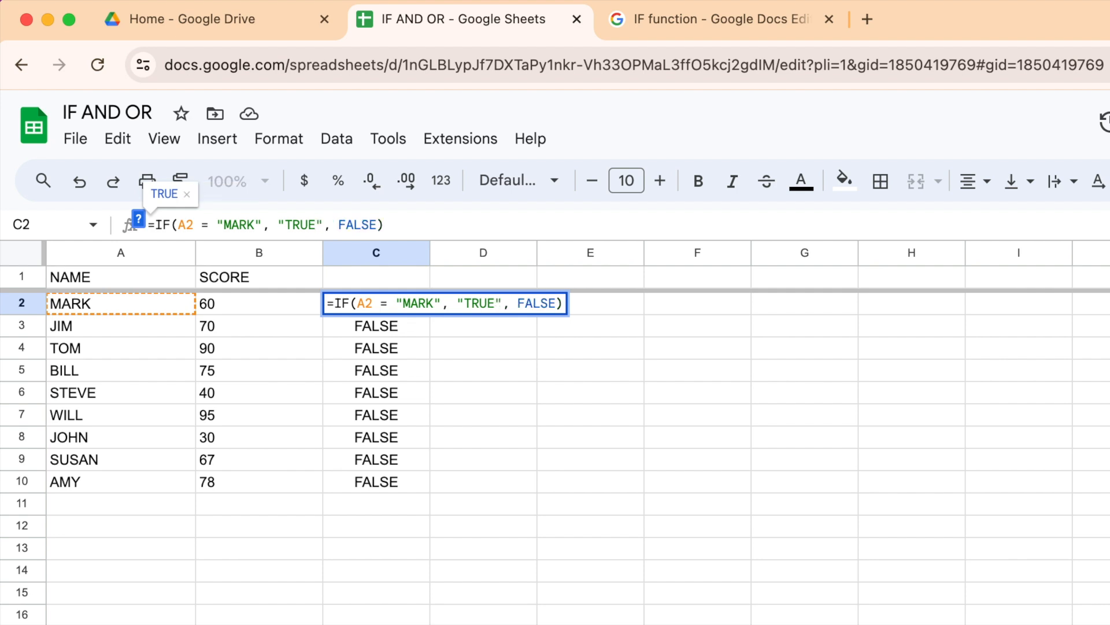
pyautogui.write('"')
pyautogui.press('Right')
pyautogui.press('Right')
pyautogui.press('Right')
pyautogui.press('Right')
pyautogui.press('Right')
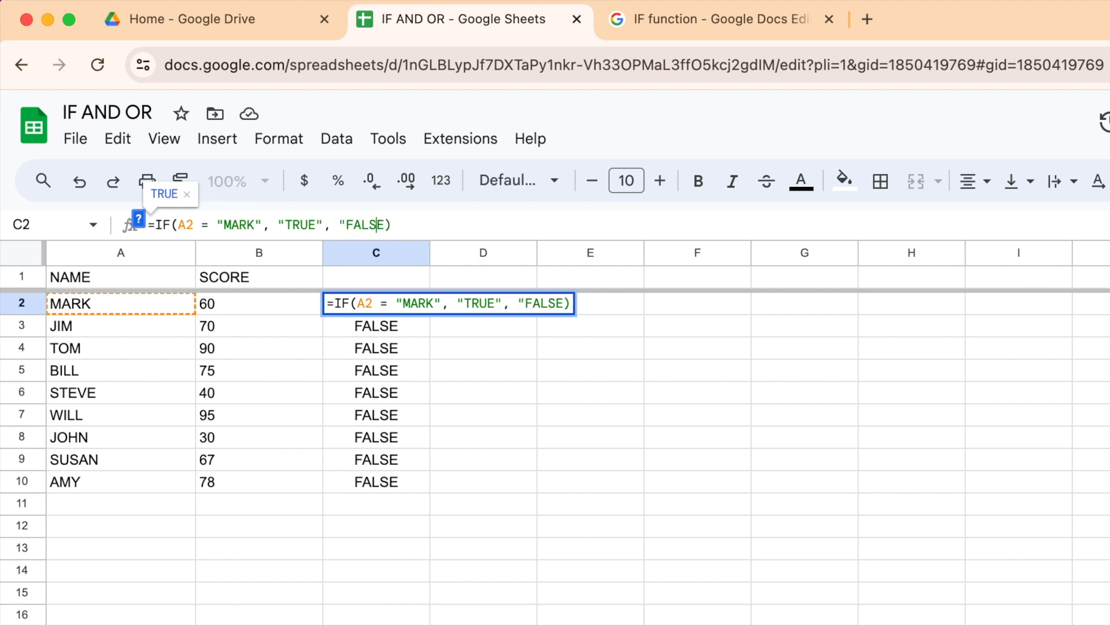
pyautogui.write('"')
pyautogui.press('Return')
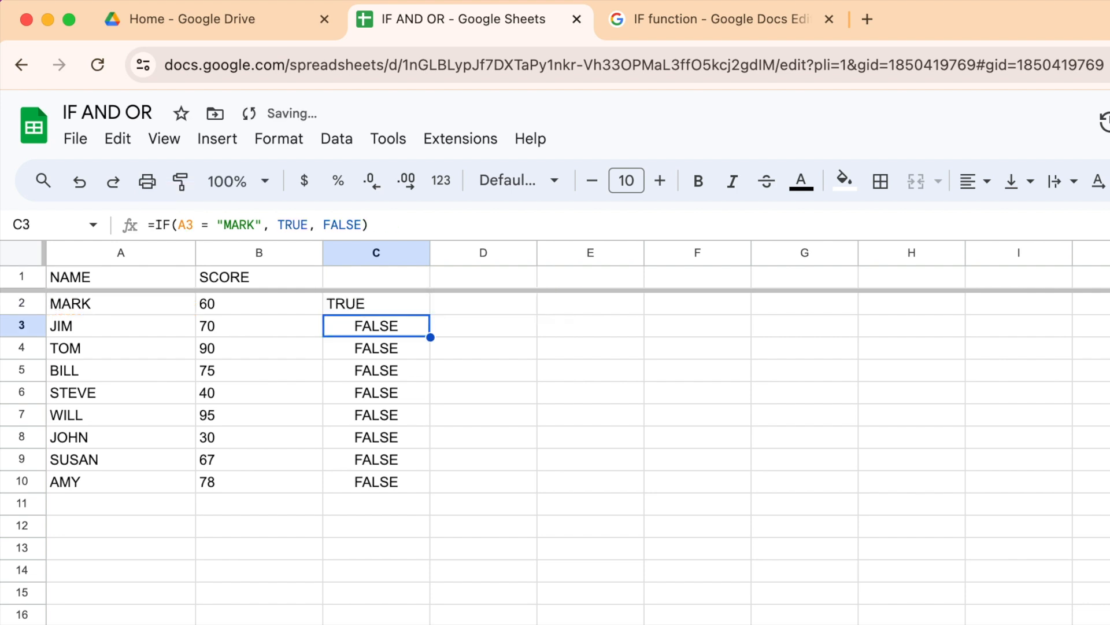
# - Copy the revised C2 formula with quoted results down through C10
pyautogui.click(421, 307)
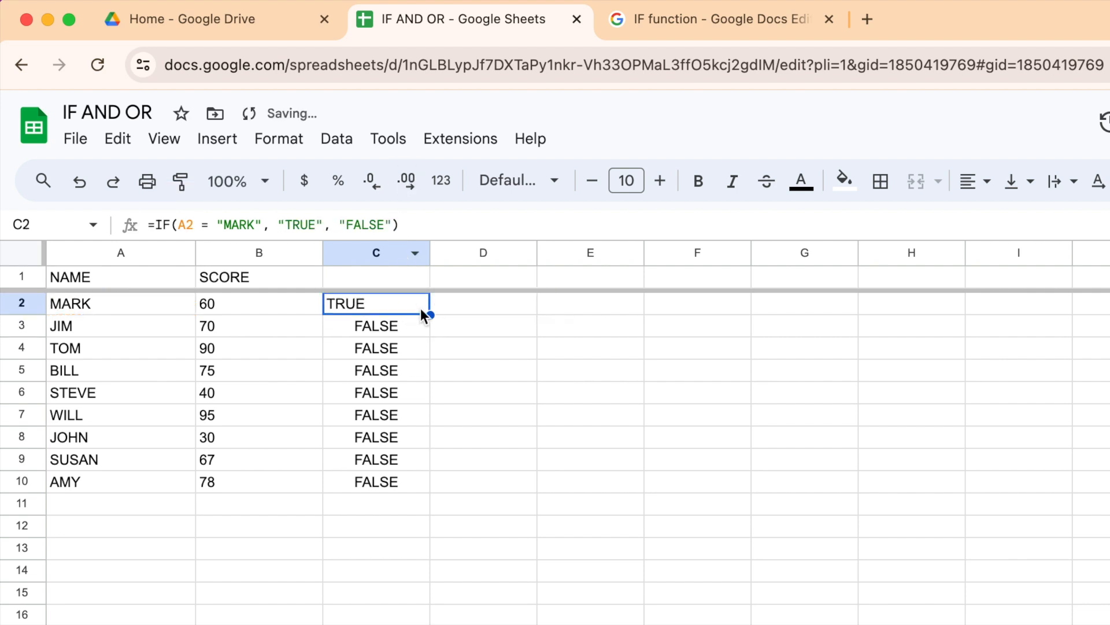
pyautogui.moveTo(431, 315); pyautogui.dragTo(424, 480)
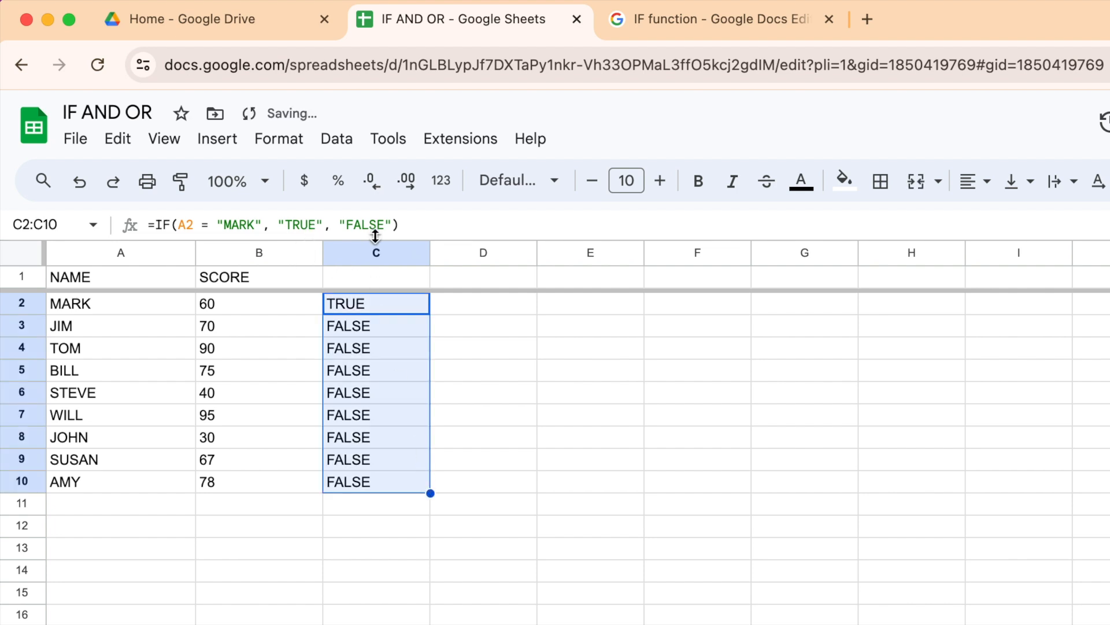
pyautogui.click(471, 351)
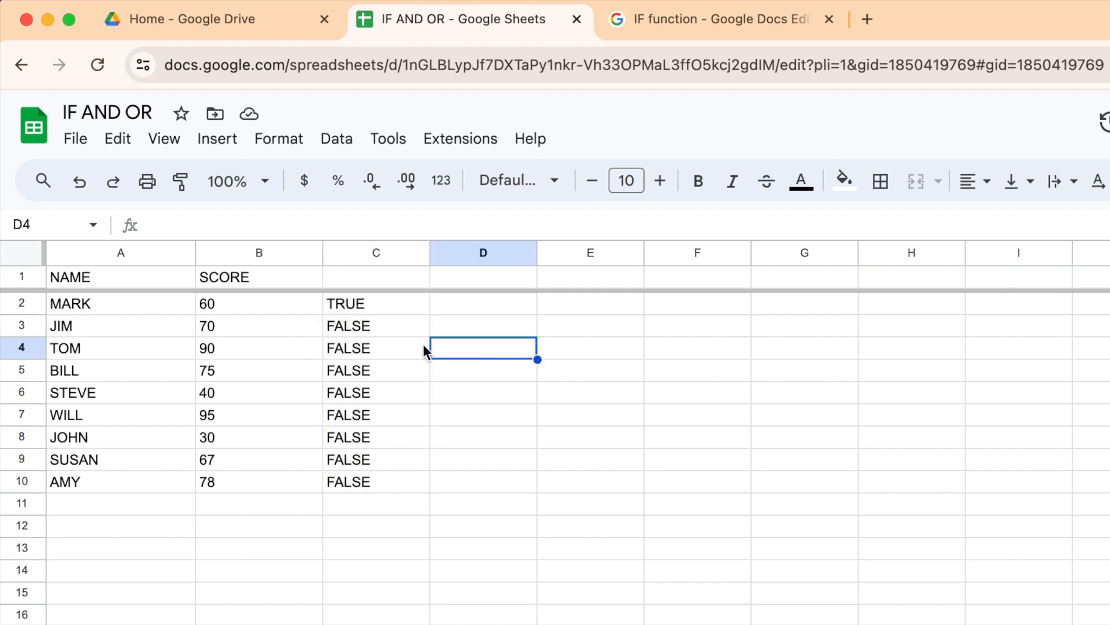
# - Clear the IF formulas from C2:C10
pyautogui.click(249, 310)
pyautogui.click(361, 309)
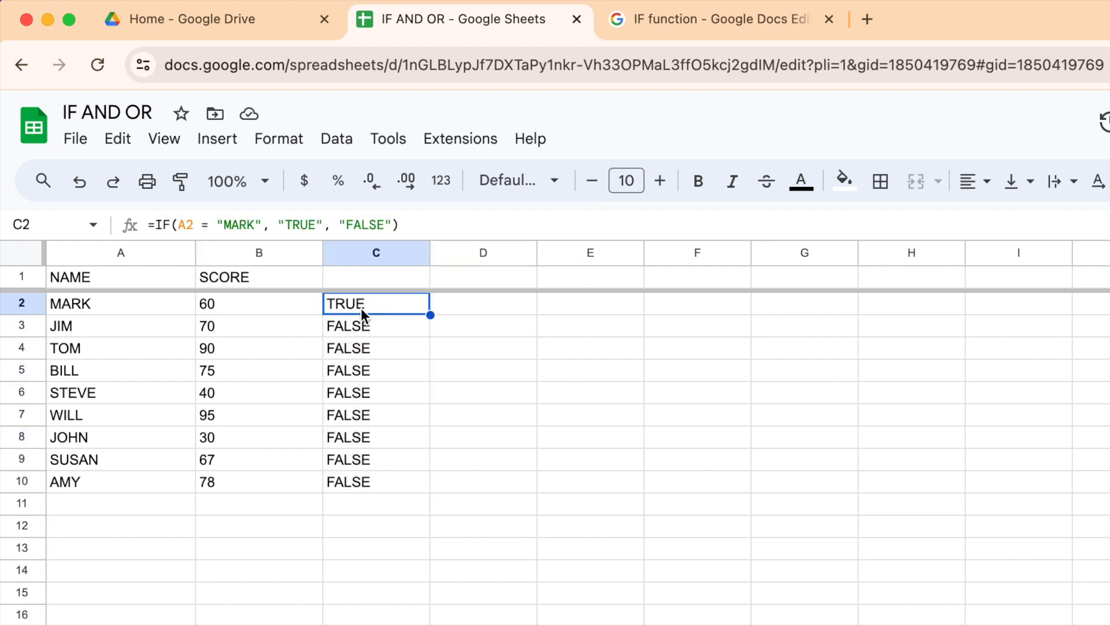
pyautogui.moveTo(361, 307); pyautogui.dragTo(391, 478)
pyautogui.press('Delete')
# - Enter the formula =IF(B2<=60, "BAD", "GOOD") in C2 to grade the first score
pyautogui.click(384, 308)
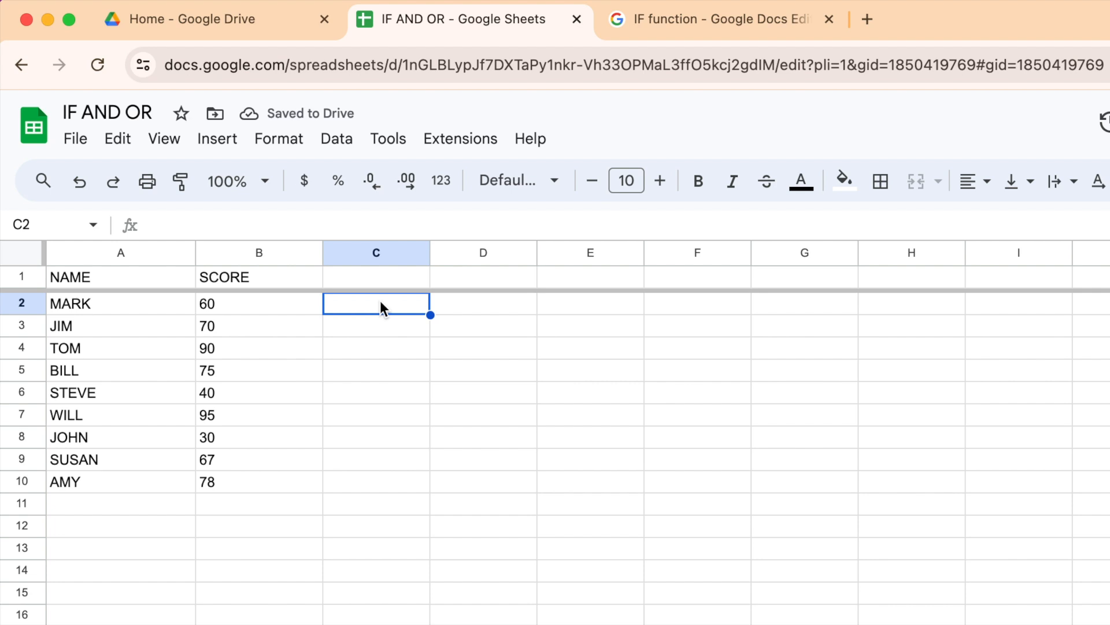
pyautogui.write('=IF')
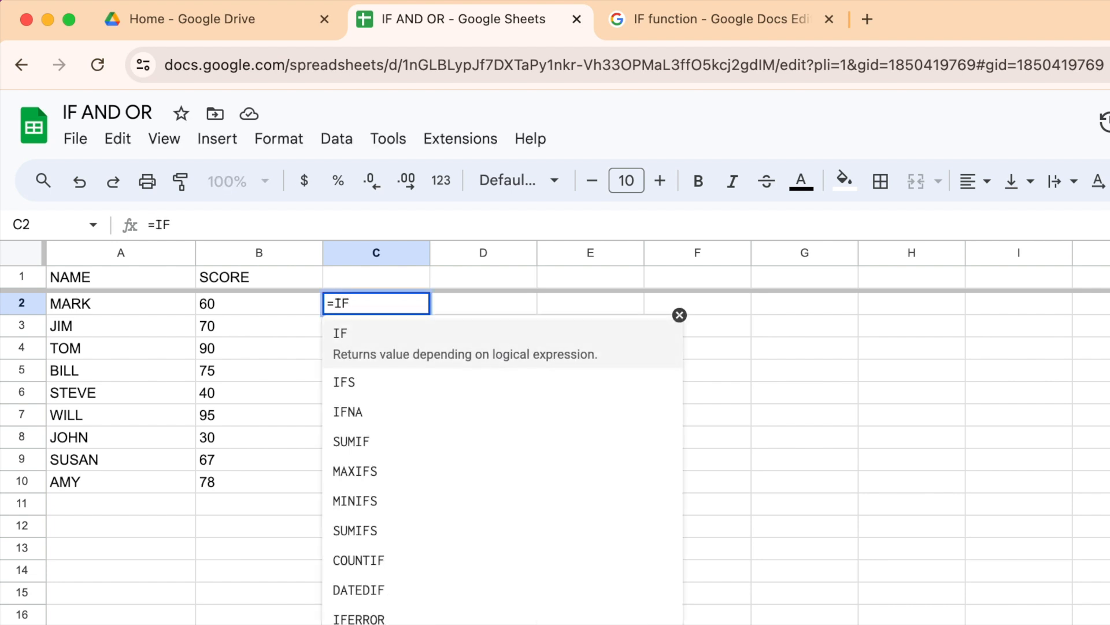
pyautogui.write('(B2')
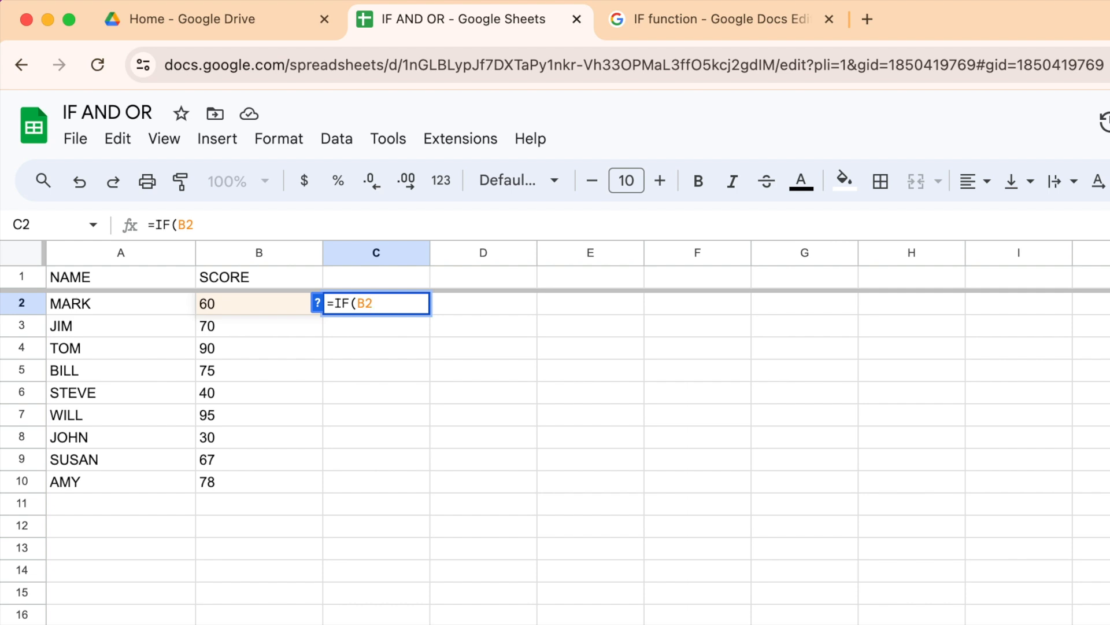
pyautogui.write('<=')
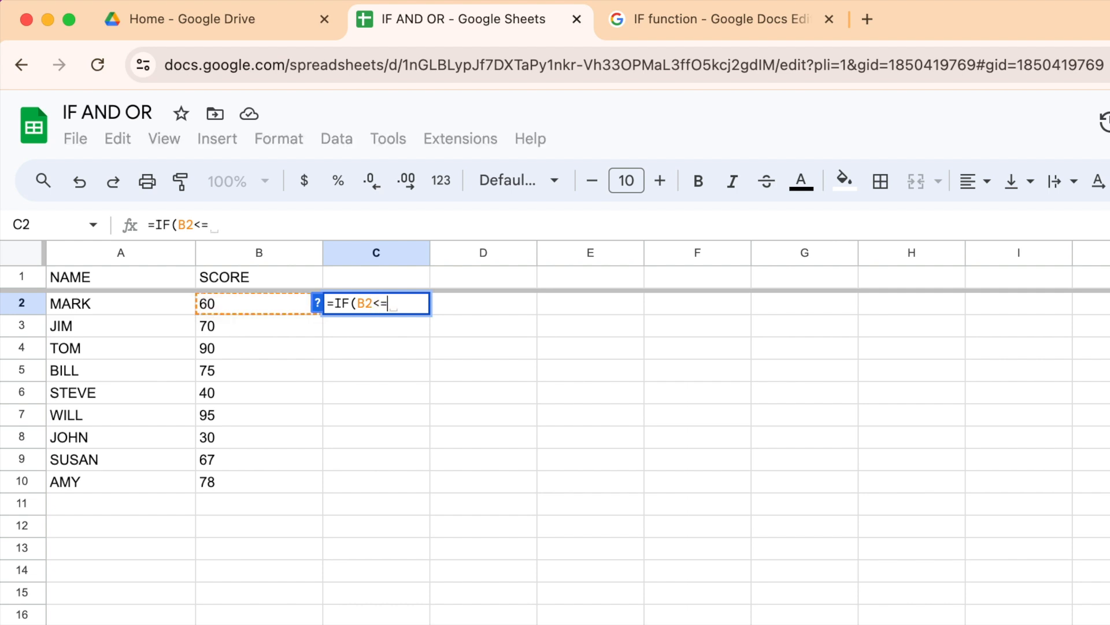
pyautogui.write('60')
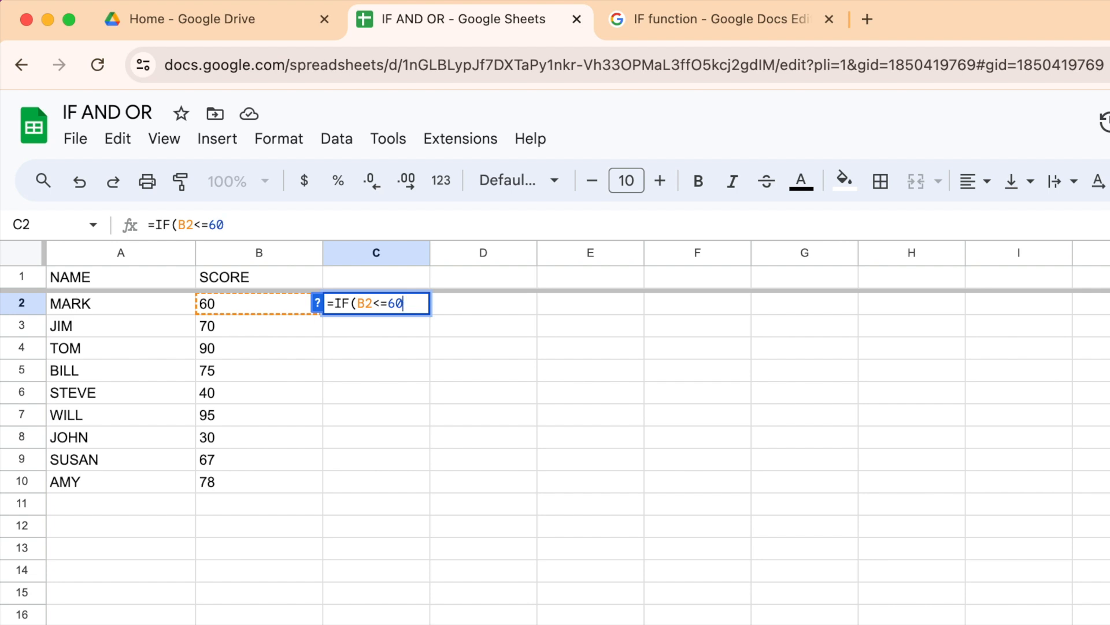
pyautogui.write(', ')
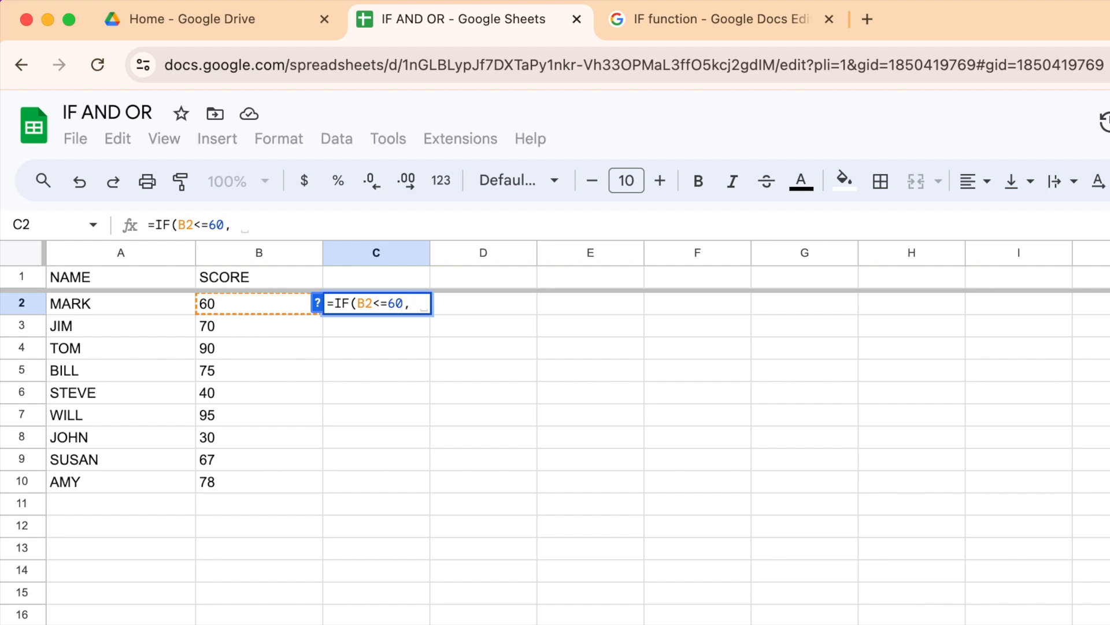
pyautogui.write('"GA')
pyautogui.press('BackSpace')
pyautogui.press('BackSpace')
pyautogui.write('B')
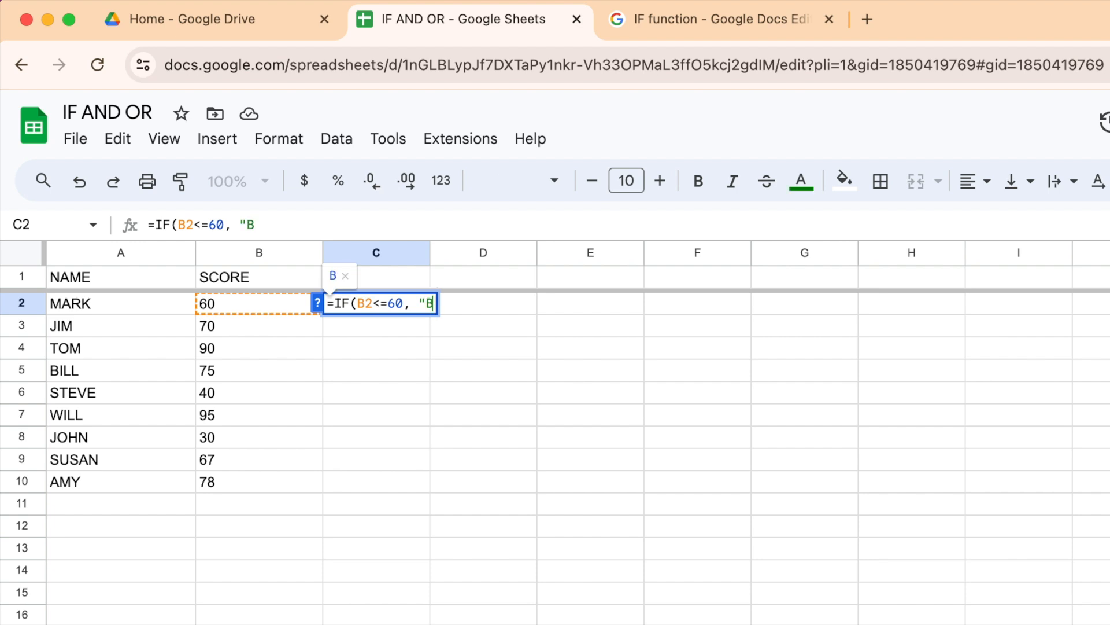
pyautogui.write('AD", ')
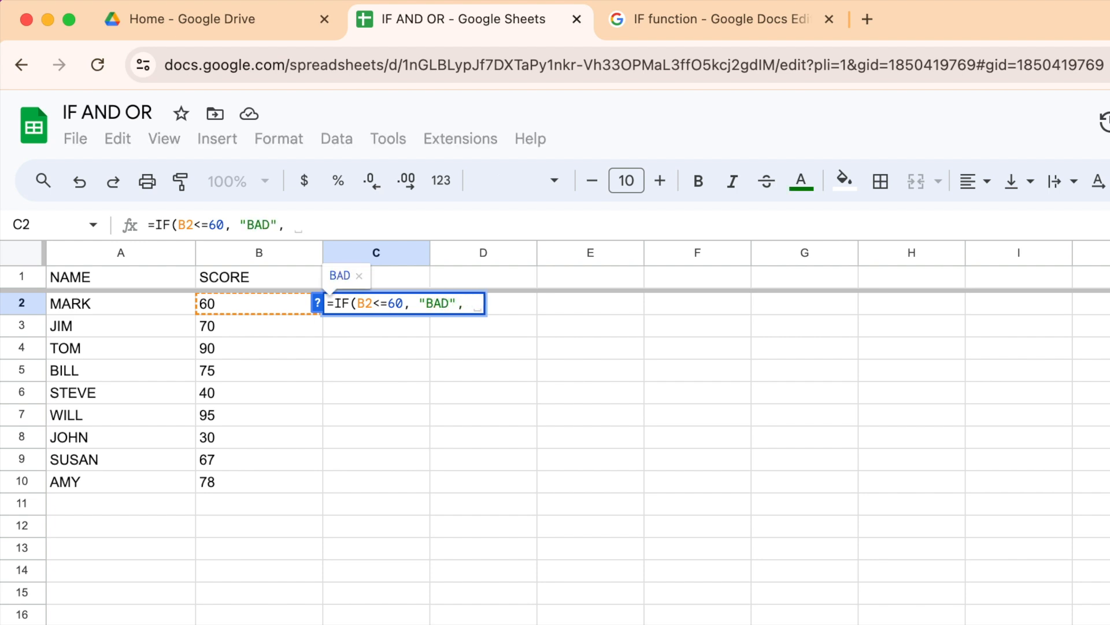
pyautogui.write('"GOOD")')
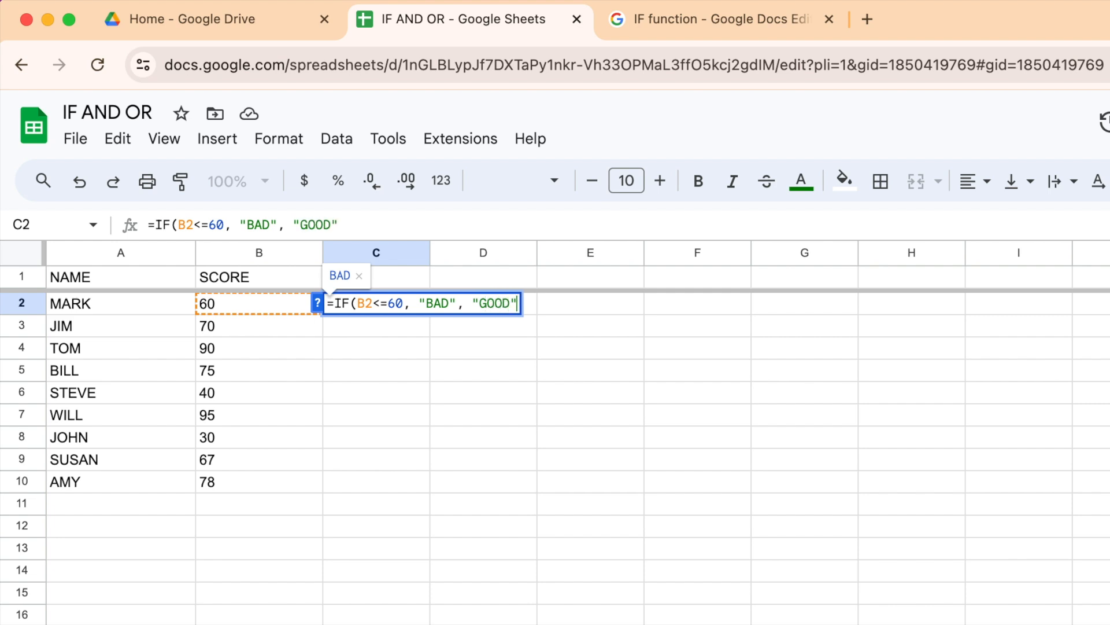
pyautogui.press('Return')
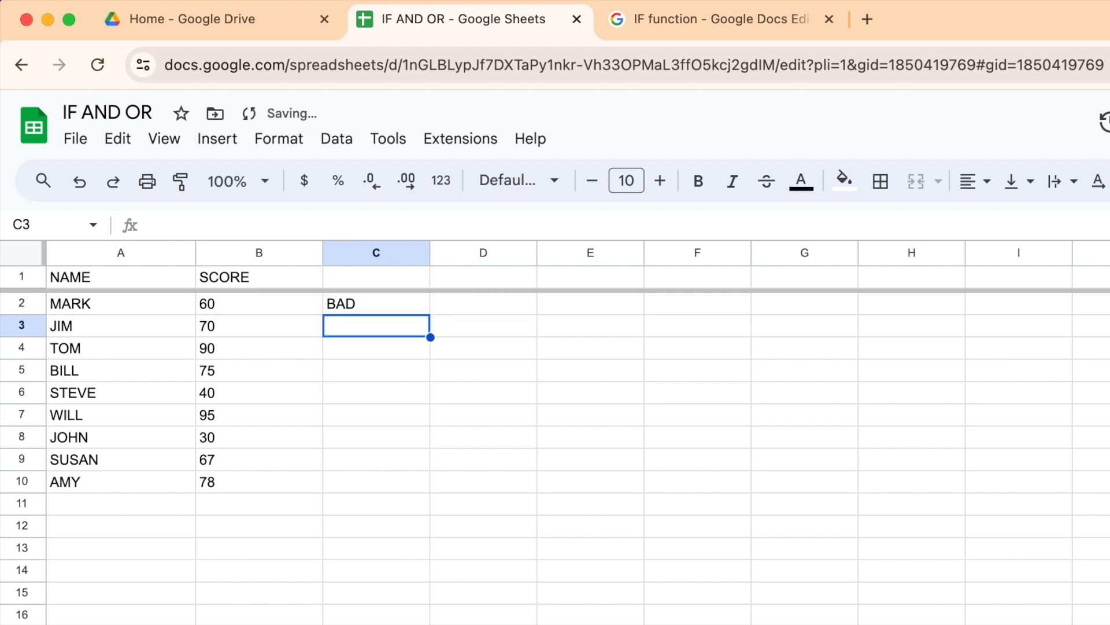
# - Fill the score-grading formula from C2 down through C10 and review the formula in C2
pyautogui.click(384, 305)
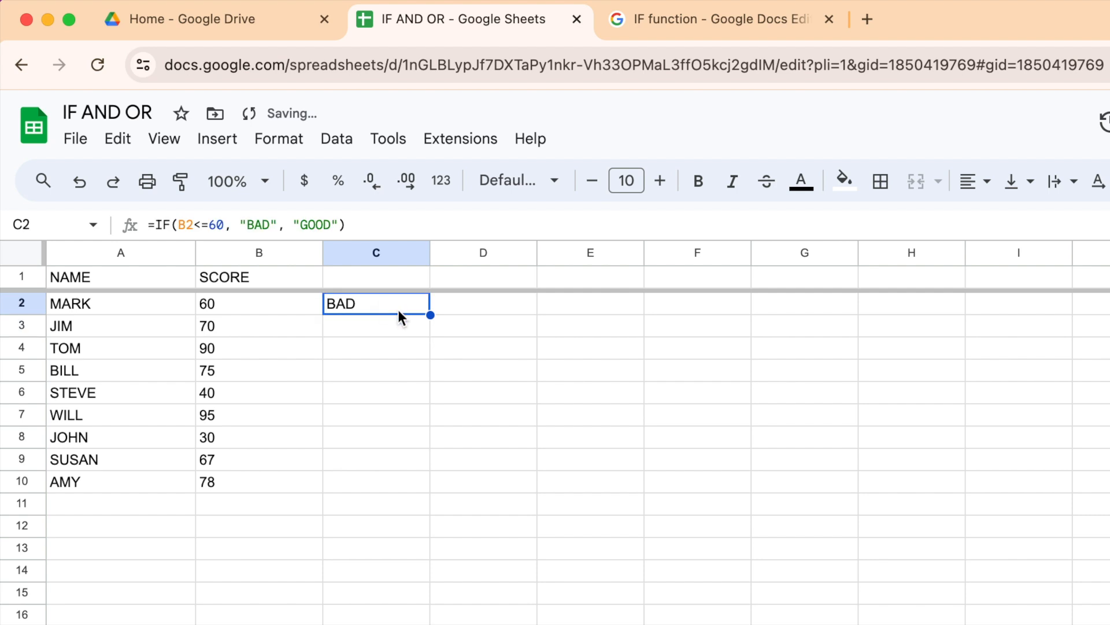
pyautogui.moveTo(430, 315); pyautogui.dragTo(433, 481)
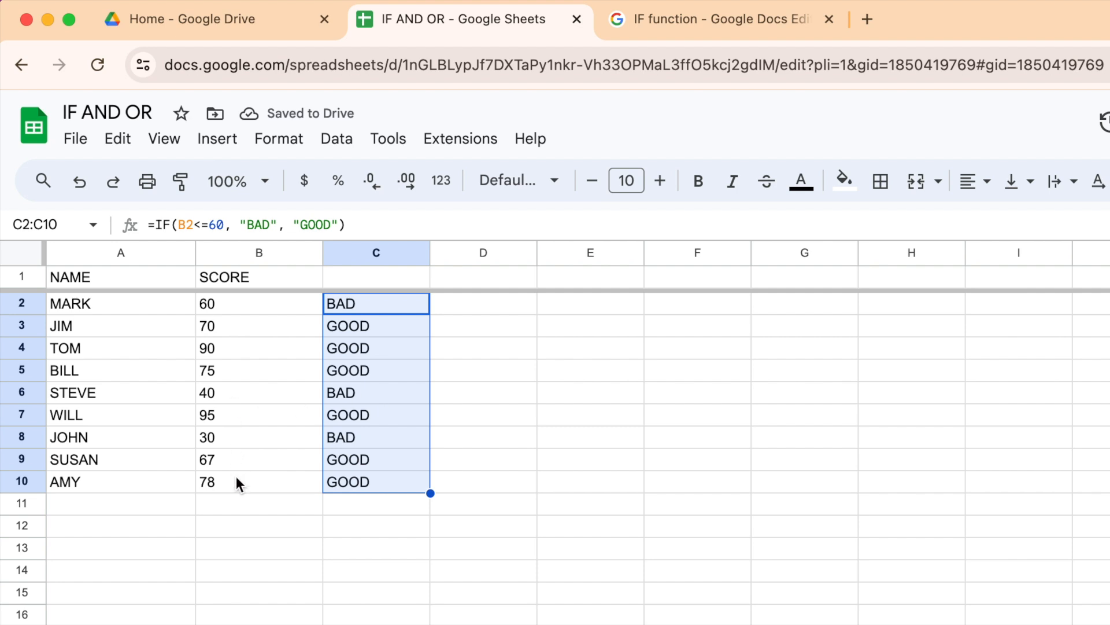
pyautogui.click(340, 520)
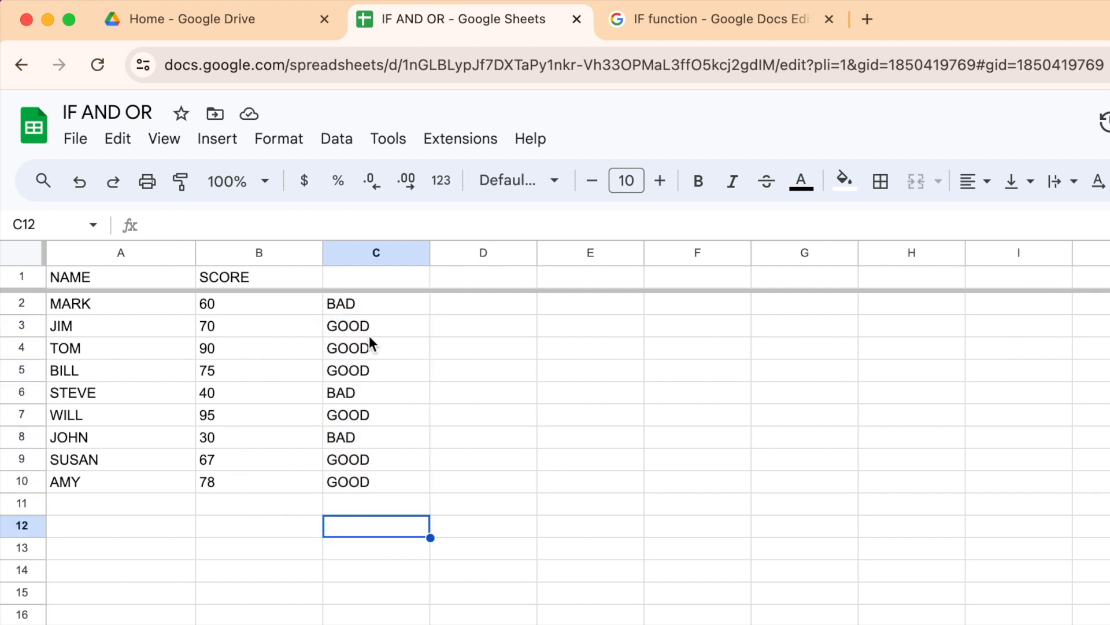
pyautogui.click(370, 305)
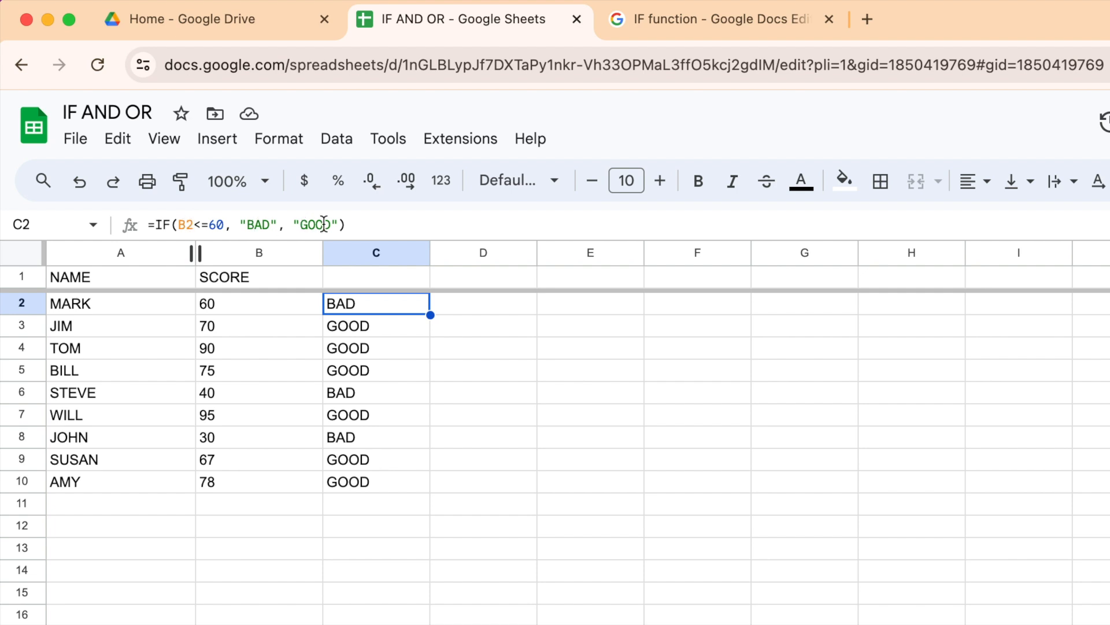
# - Begin an IF formula in D2 with the condition AND(B2<70, B2>60)
pyautogui.click(493, 331)
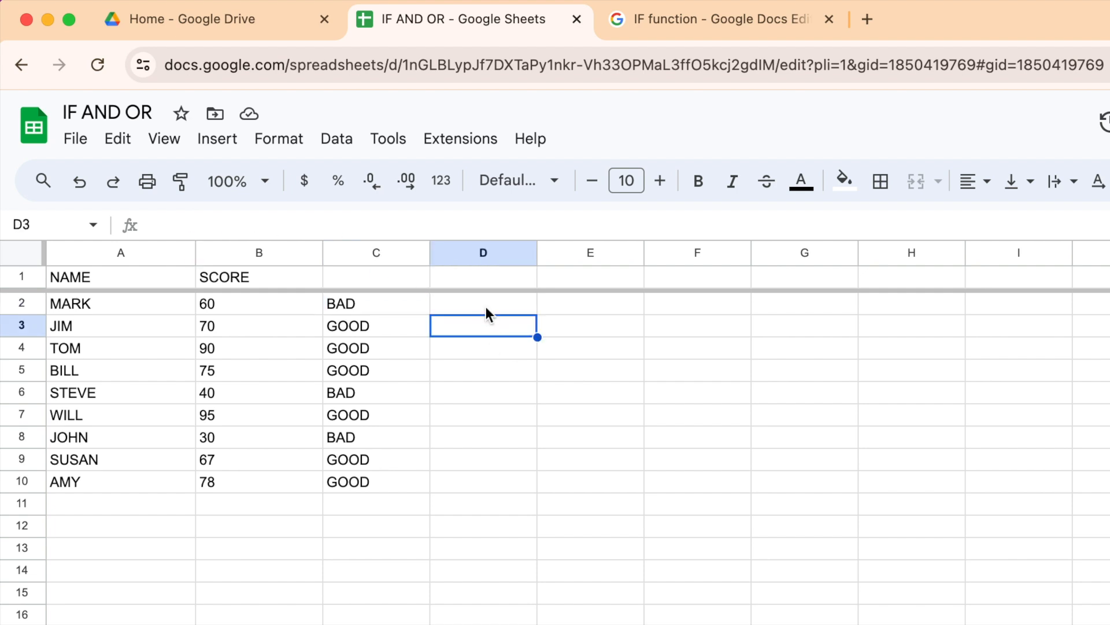
pyautogui.click(486, 307)
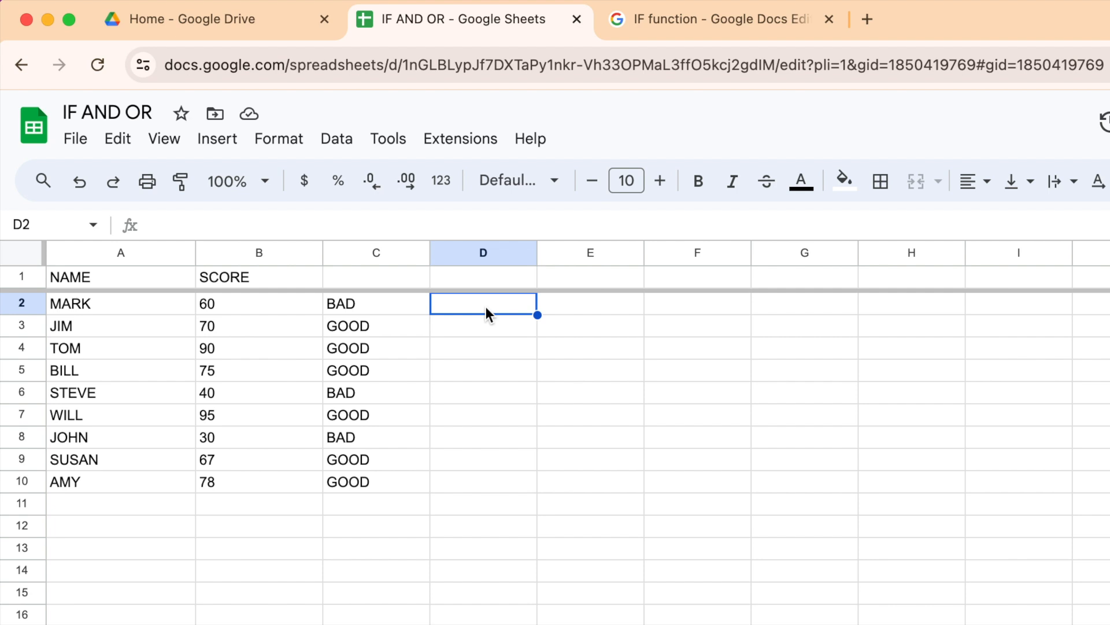
pyautogui.write('=')
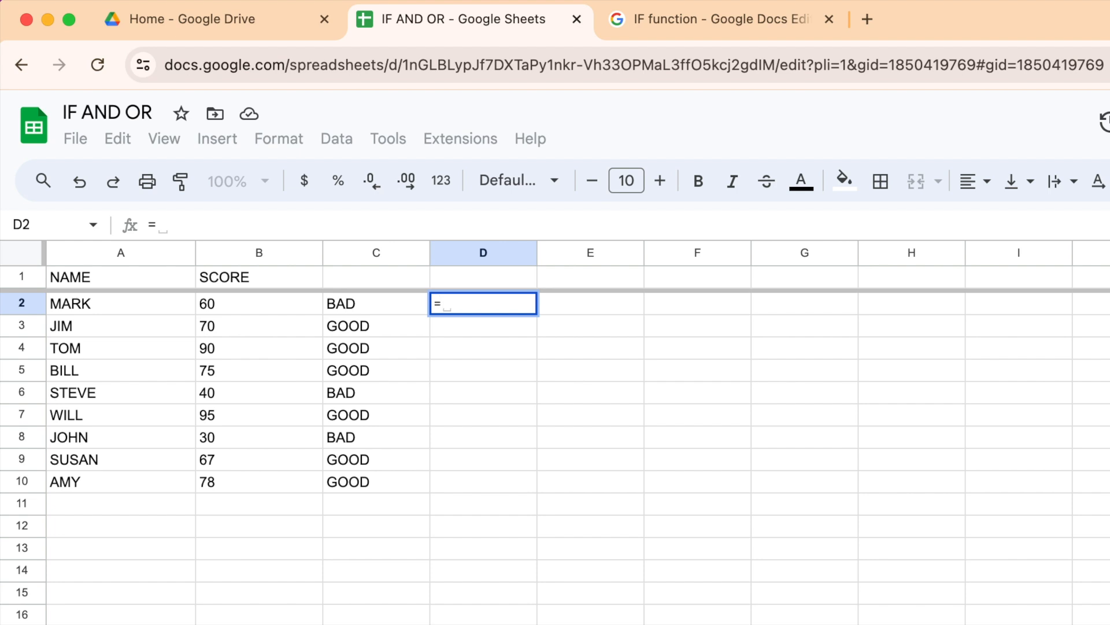
pyautogui.write('IF(AND')
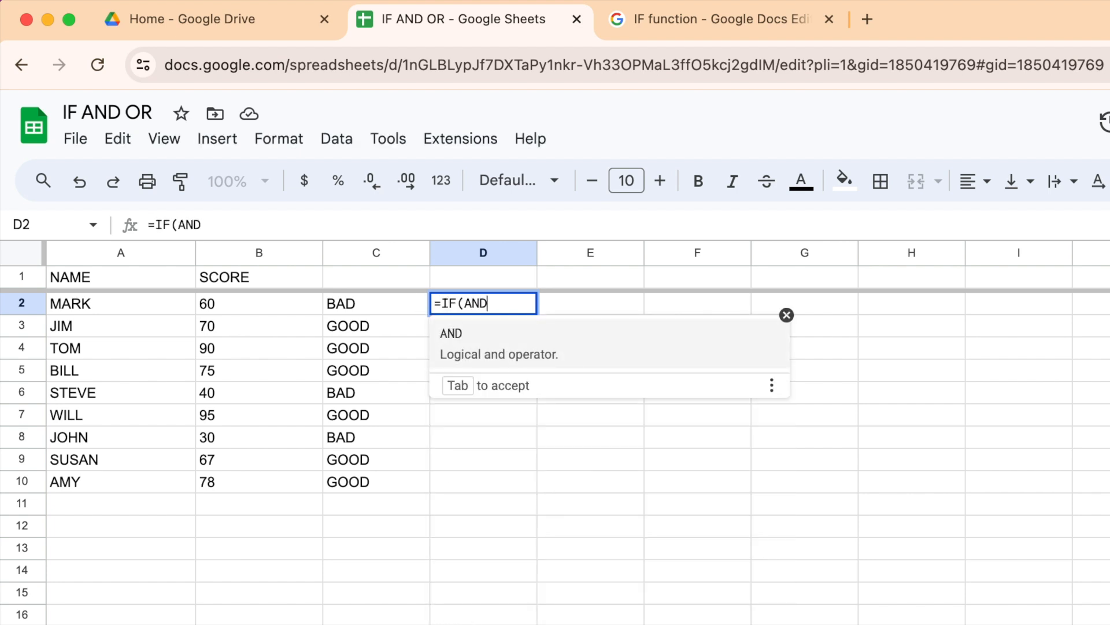
pyautogui.write('(')
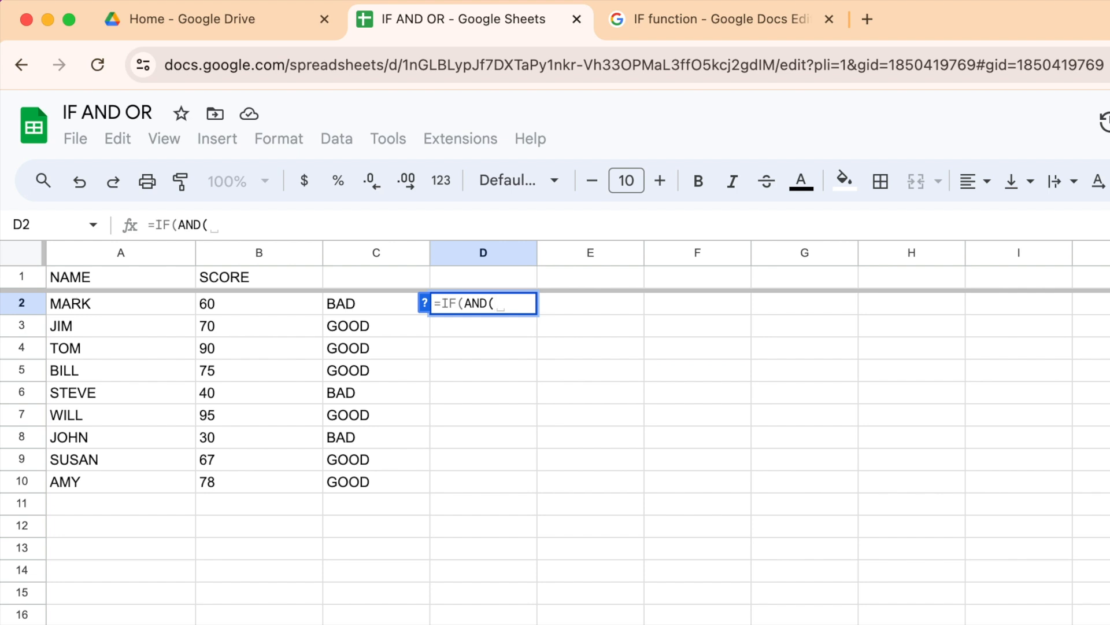
pyautogui.write('B')
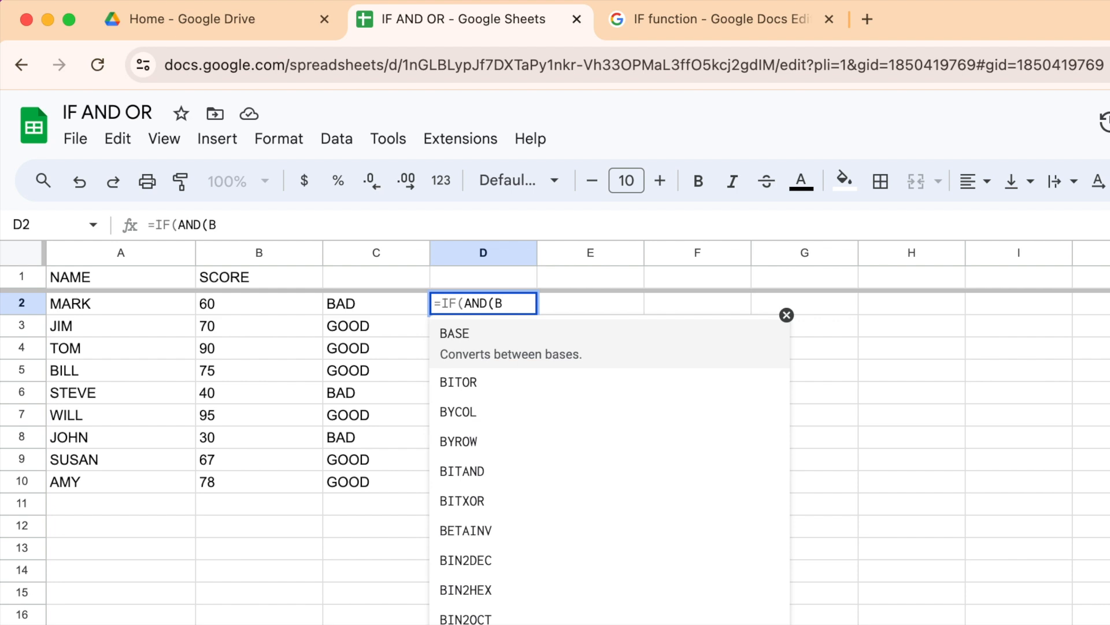
pyautogui.write('2<')
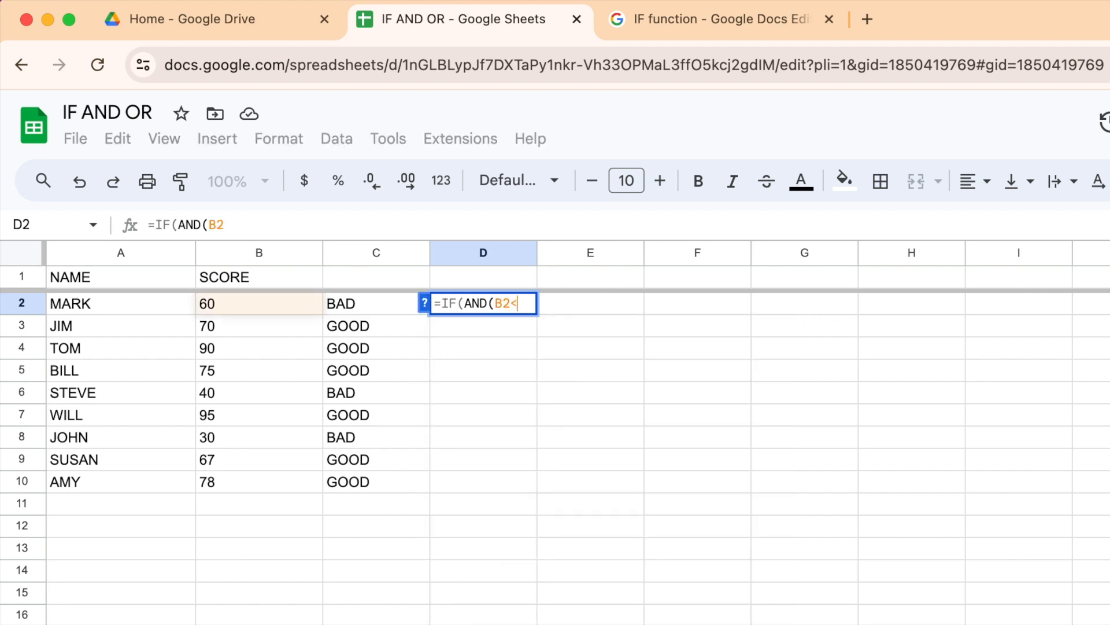
pyautogui.write('=')
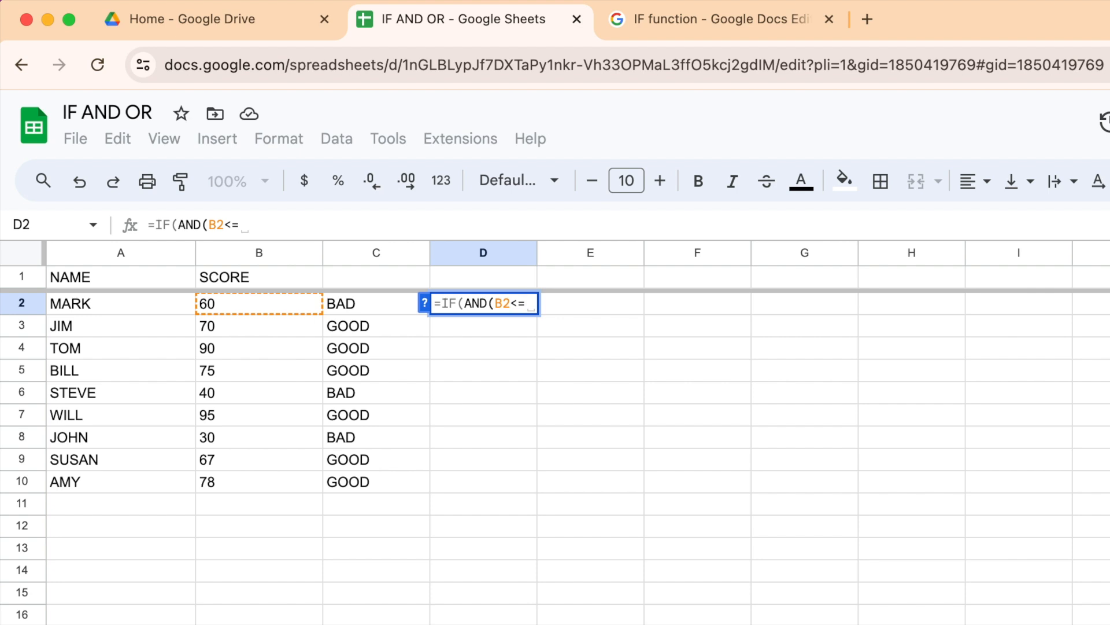
pyautogui.press('BackSpace')
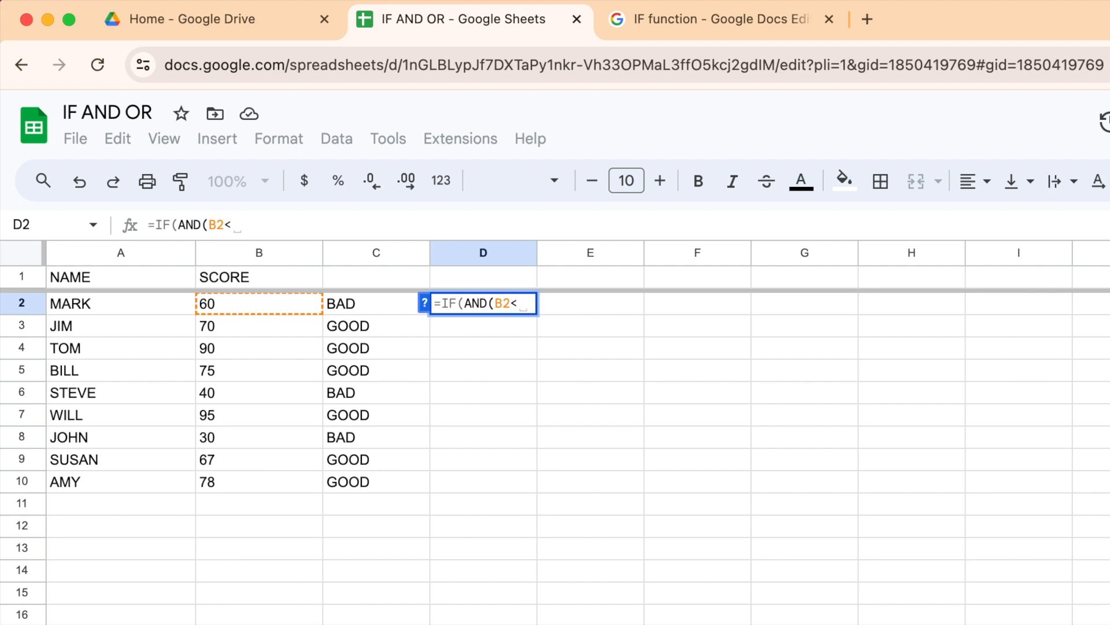
pyautogui.write('70')
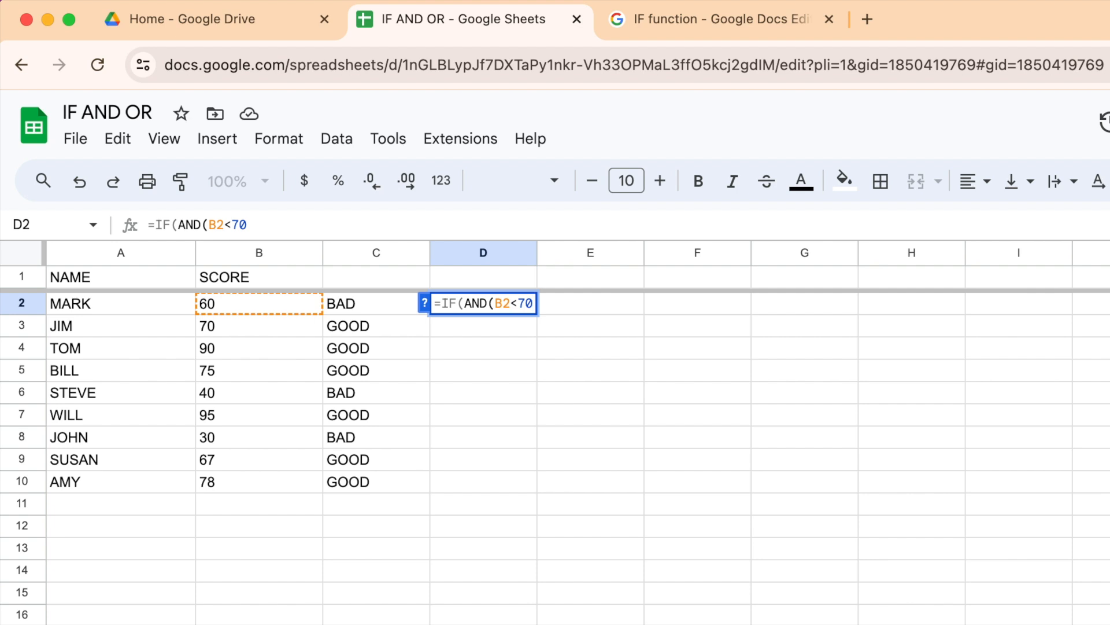
pyautogui.write(', ')
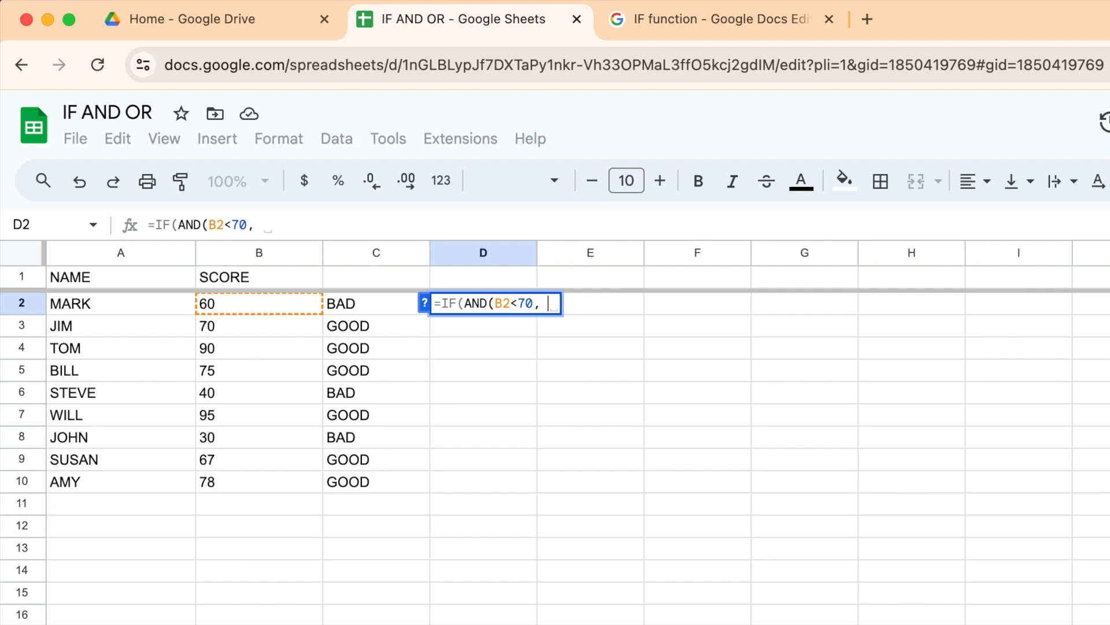
pyautogui.write('B')
pyautogui.write('2')
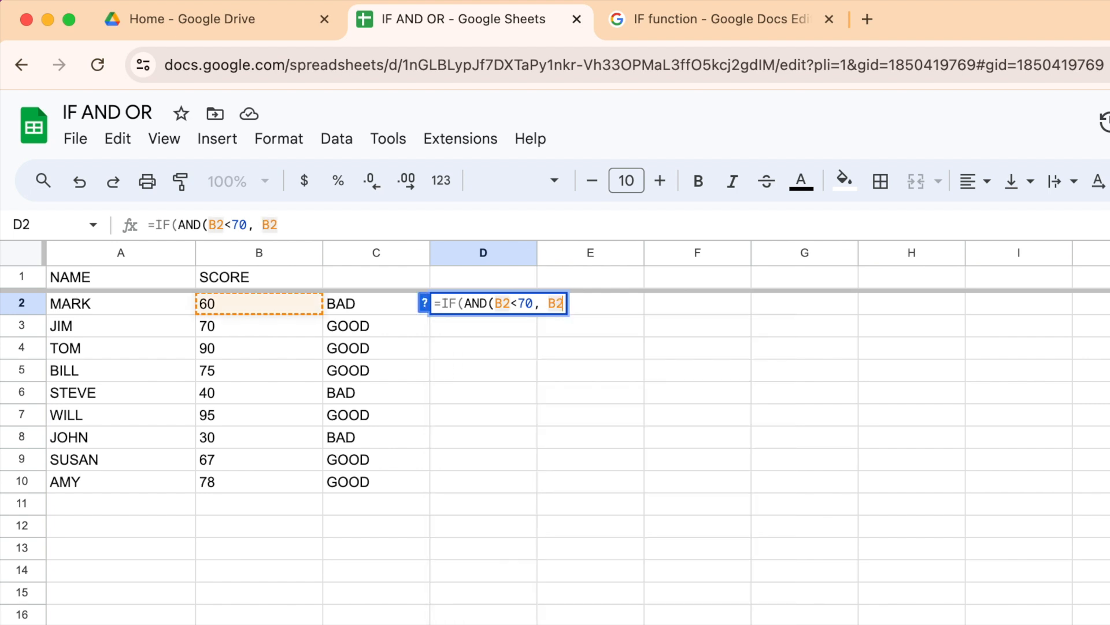
pyautogui.write('>60')
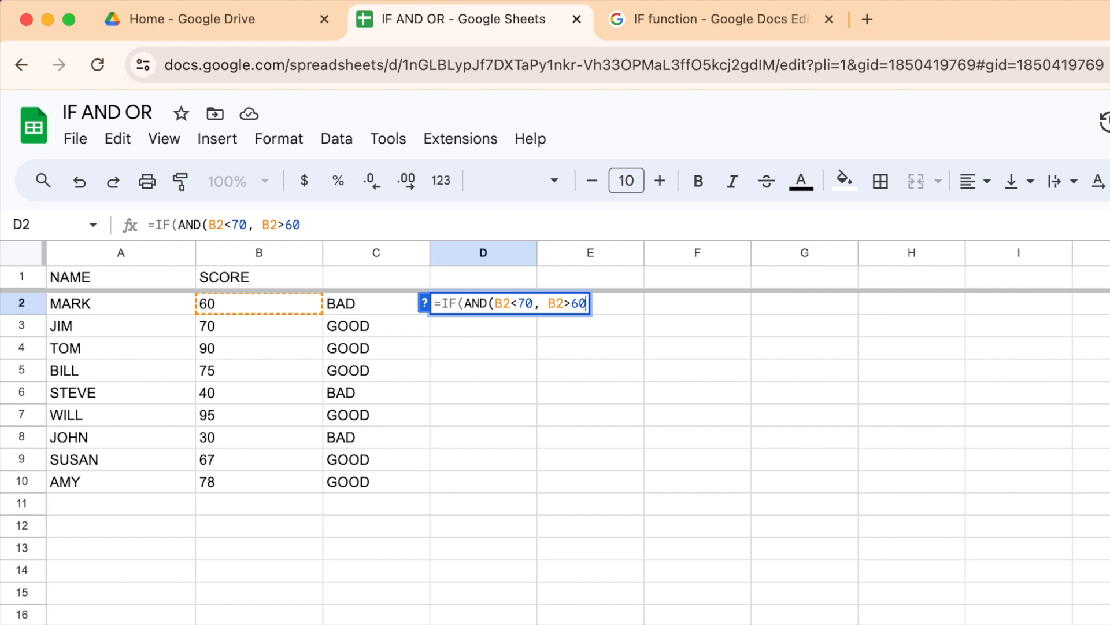
pyautogui.write(')')
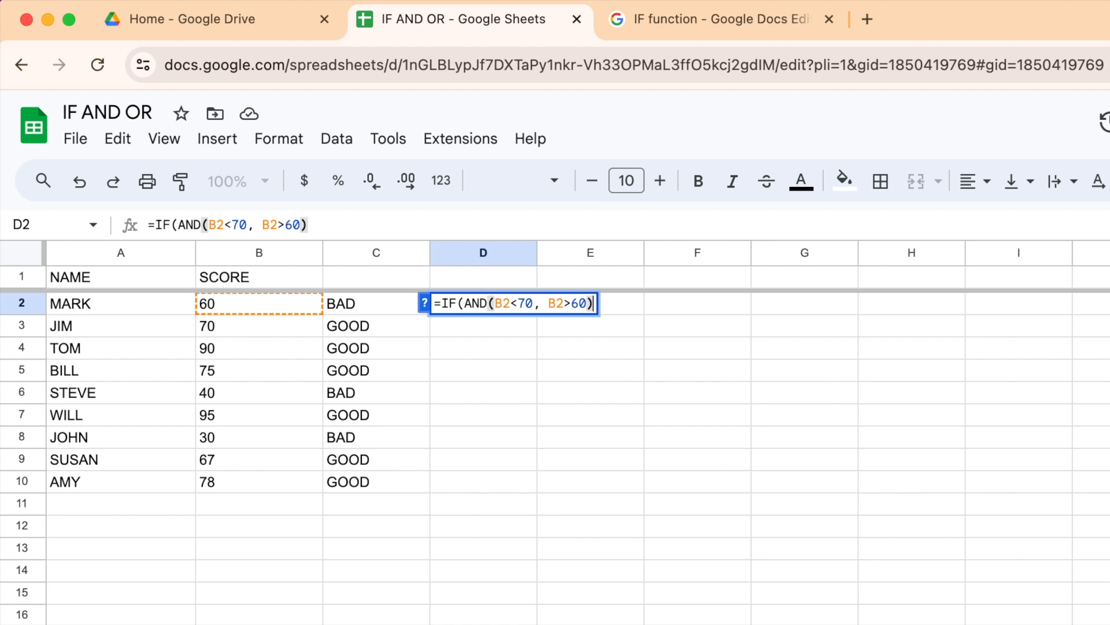
# - Complete the IF(AND) formula in D2 with "TRUE" and "FALSE" as its two text results
pyautogui.write(', "T')
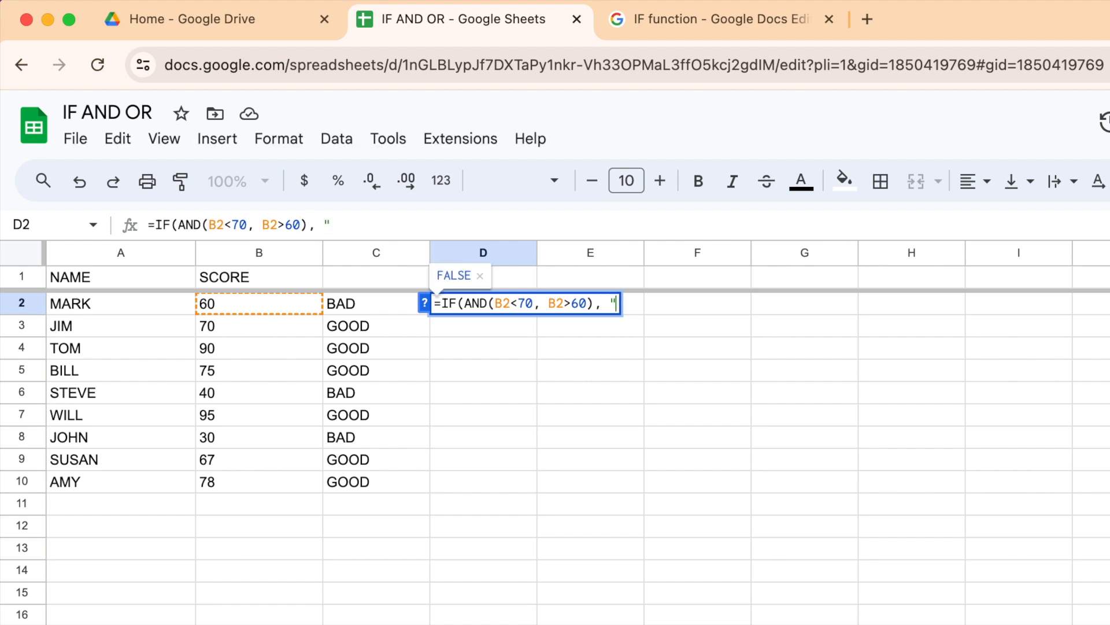
pyautogui.write('URE')
pyautogui.press('BackSpace')
pyautogui.press('BackSpace')
pyautogui.press('BackSpace')
pyautogui.write('RUE"')
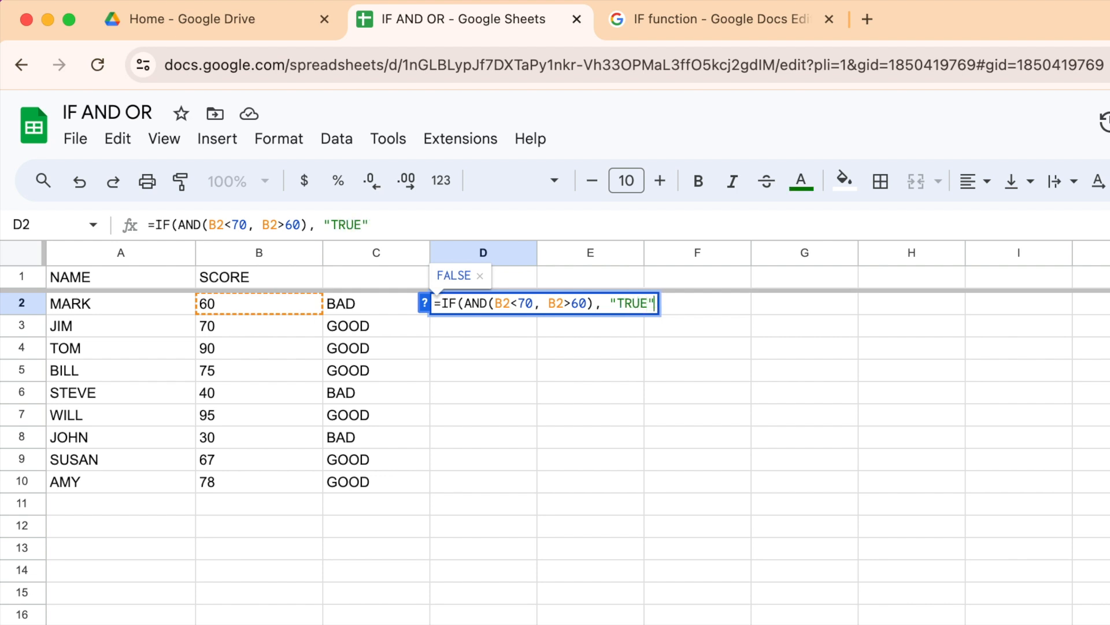
pyautogui.write(', "')
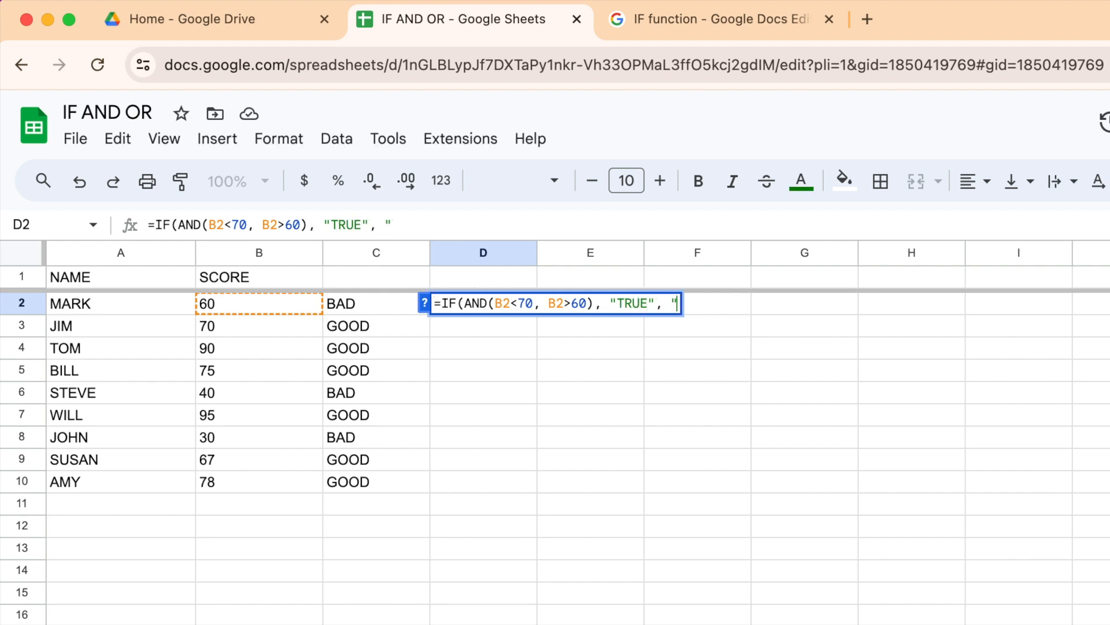
pyautogui.write('FALSE"')
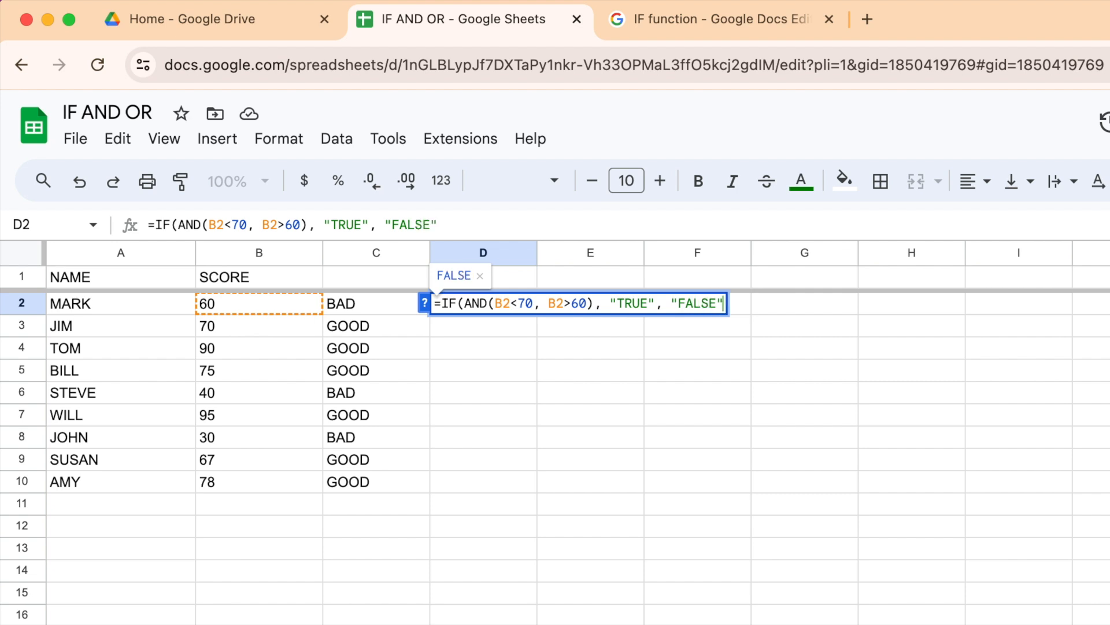
pyautogui.write(')')
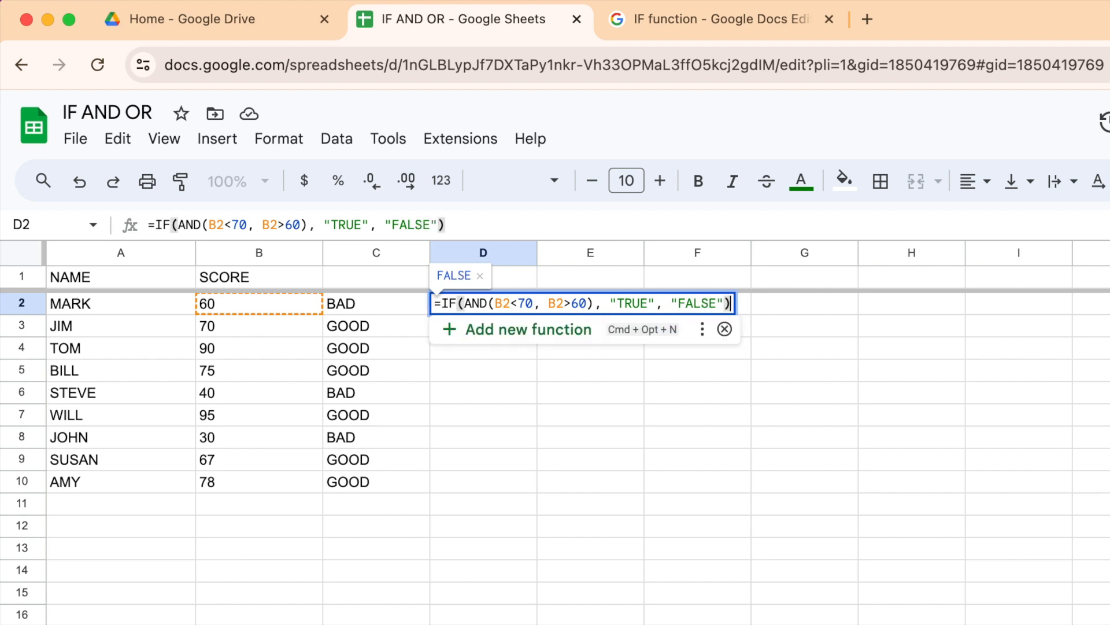
pyautogui.press('Return')
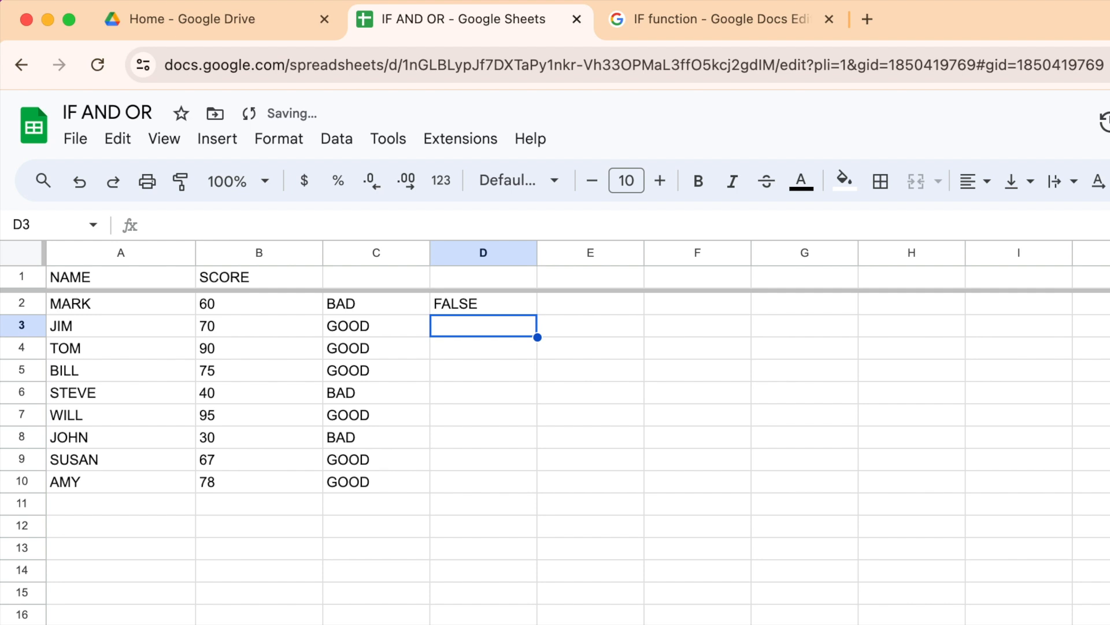
pyautogui.click(491, 303)
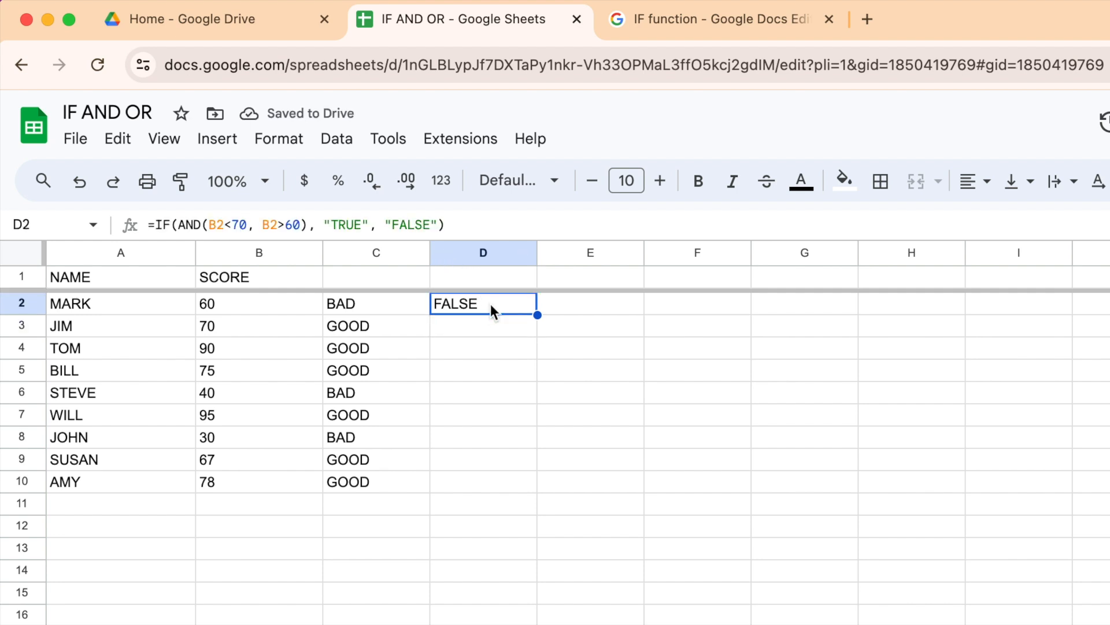
# - Change the AND conditions of the formula in D2 to B2<=70 and B2>=60
pyautogui.click(233, 224)
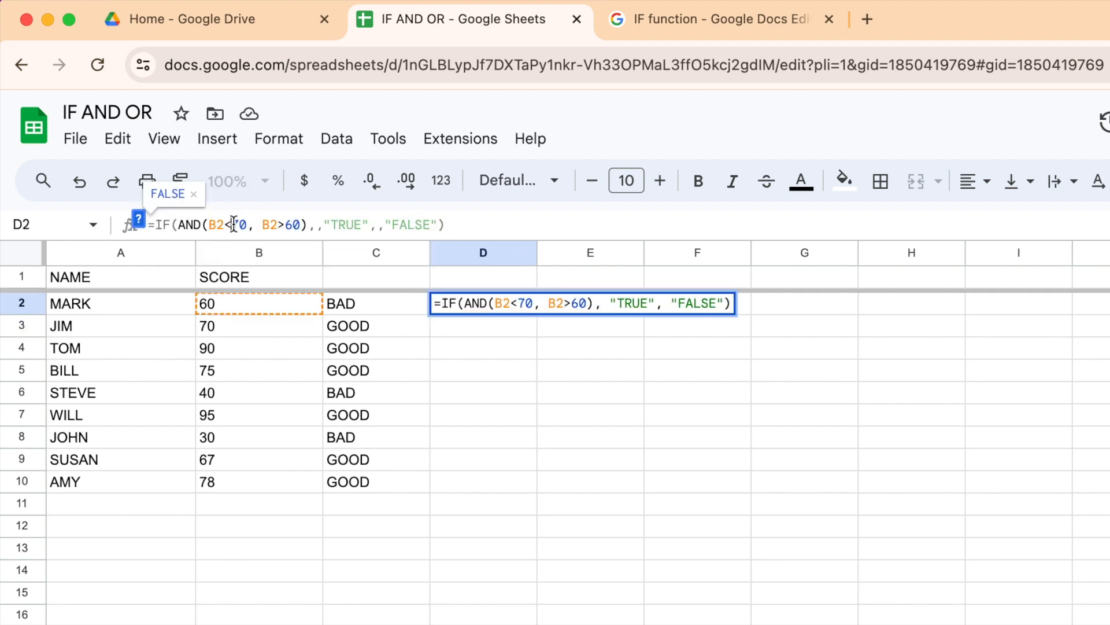
pyautogui.click(285, 225)
pyautogui.write('=')
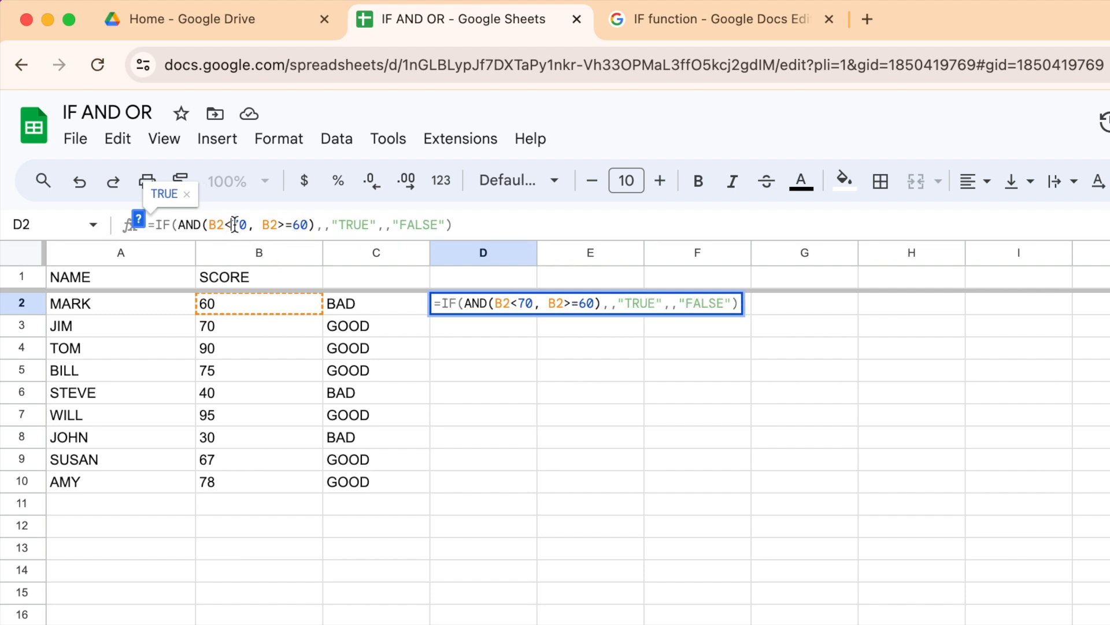
pyautogui.write('=')
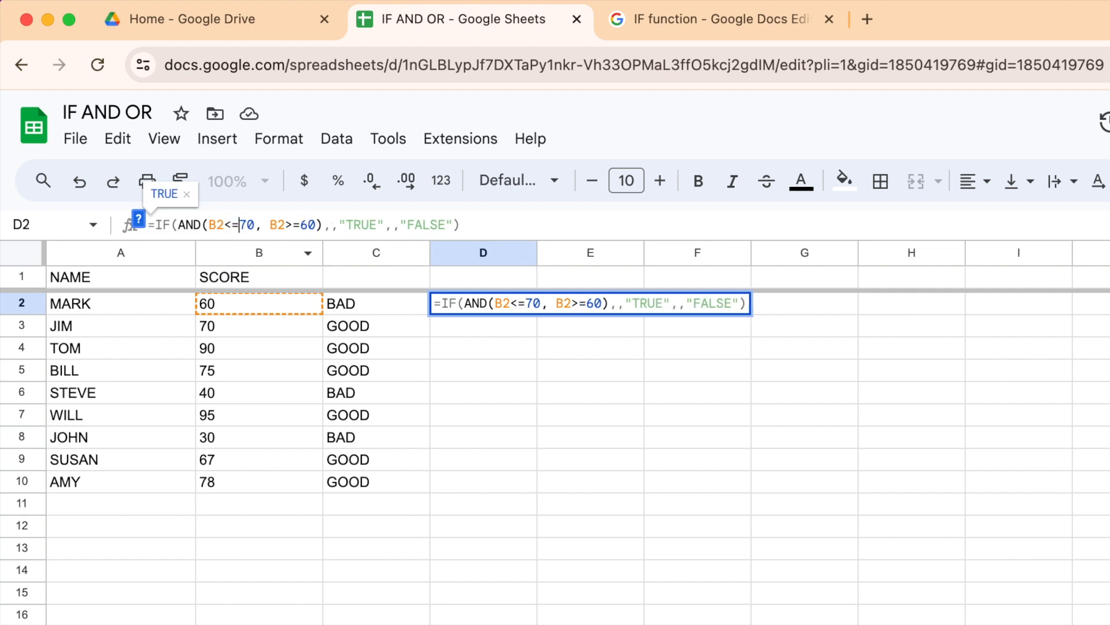
pyautogui.press('Return')
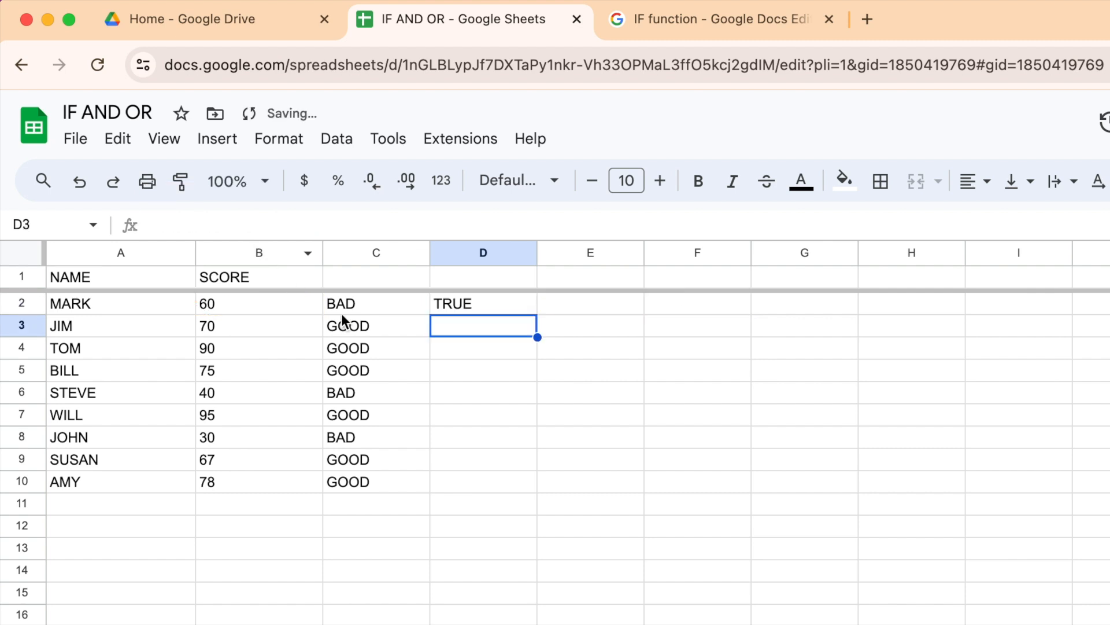
# - Fill the IF(AND) formula from D2 down through D10 and review the formulas in D9 and D2
pyautogui.click(491, 412)
pyautogui.click(488, 306)
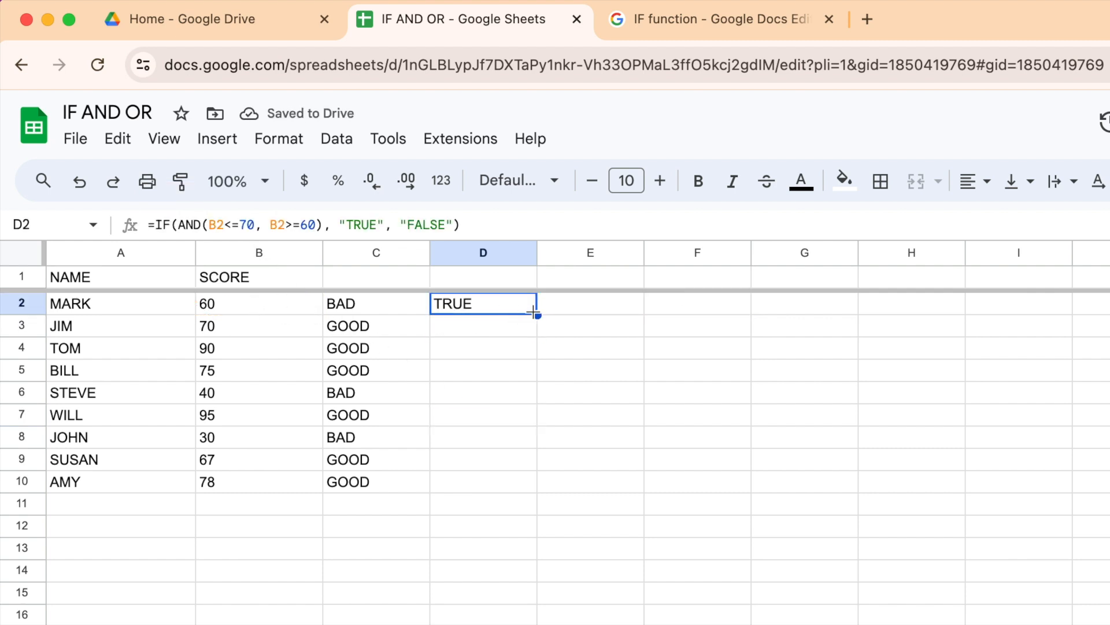
pyautogui.moveTo(538, 314); pyautogui.dragTo(540, 482)
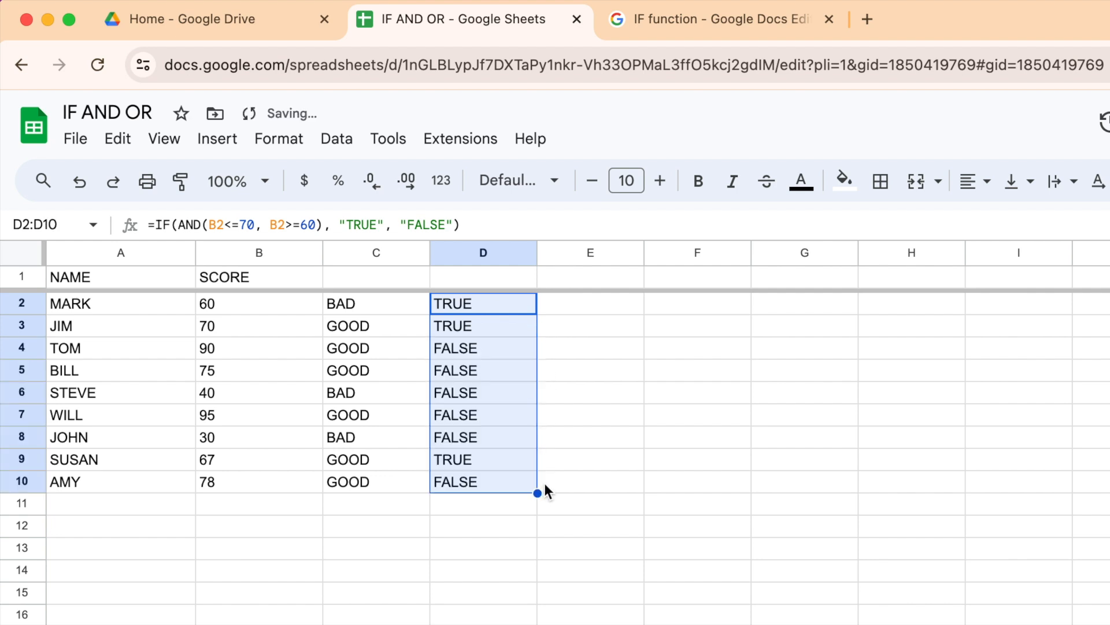
pyautogui.click(491, 455)
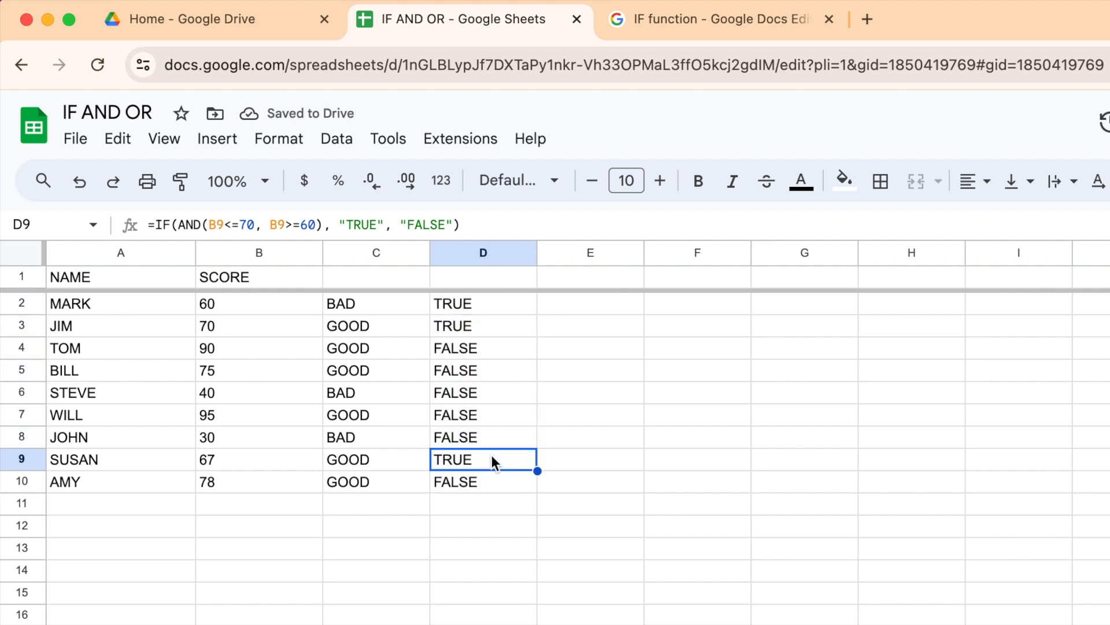
pyautogui.click(491, 508)
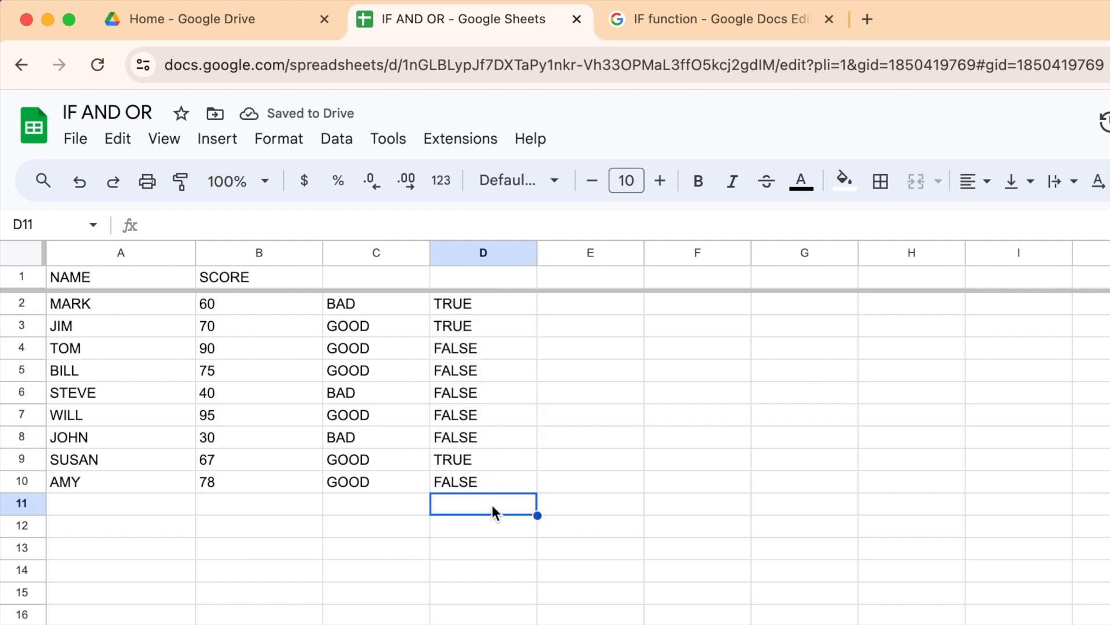
pyautogui.click(506, 311)
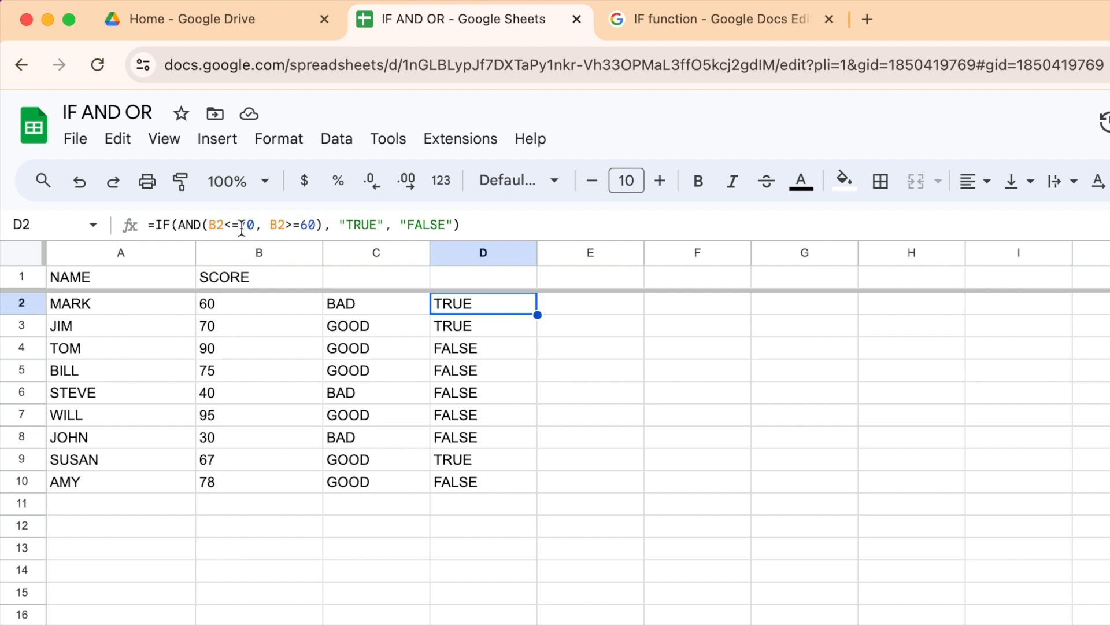
# - Begin an IF formula in E2 with the condition OR(B2=60, B2>80)
pyautogui.click(614, 303)
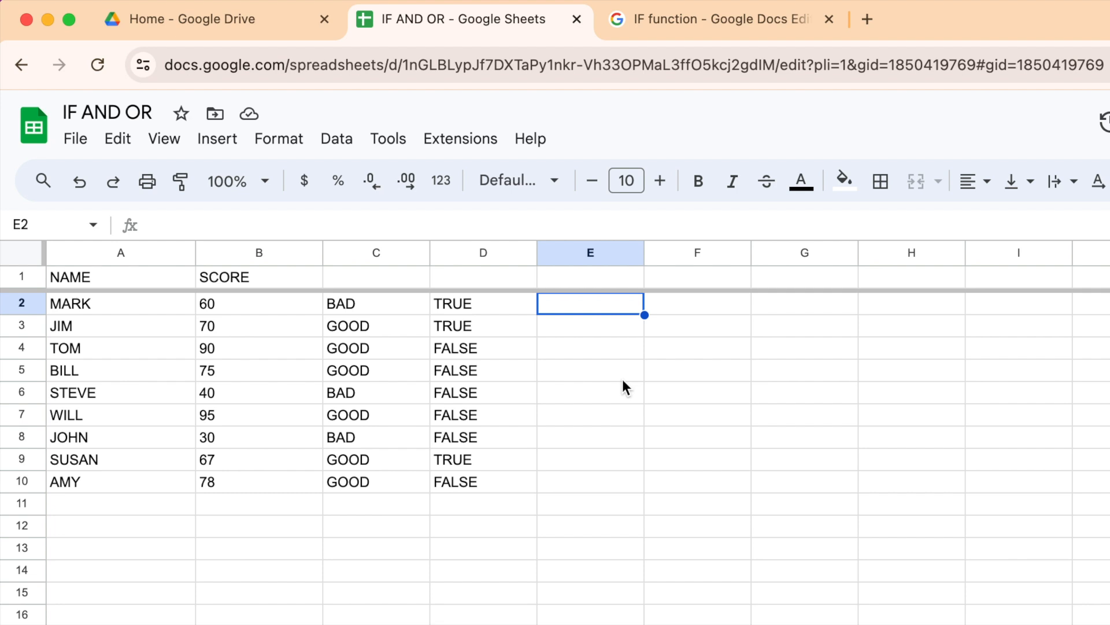
pyautogui.write('=IF(OR')
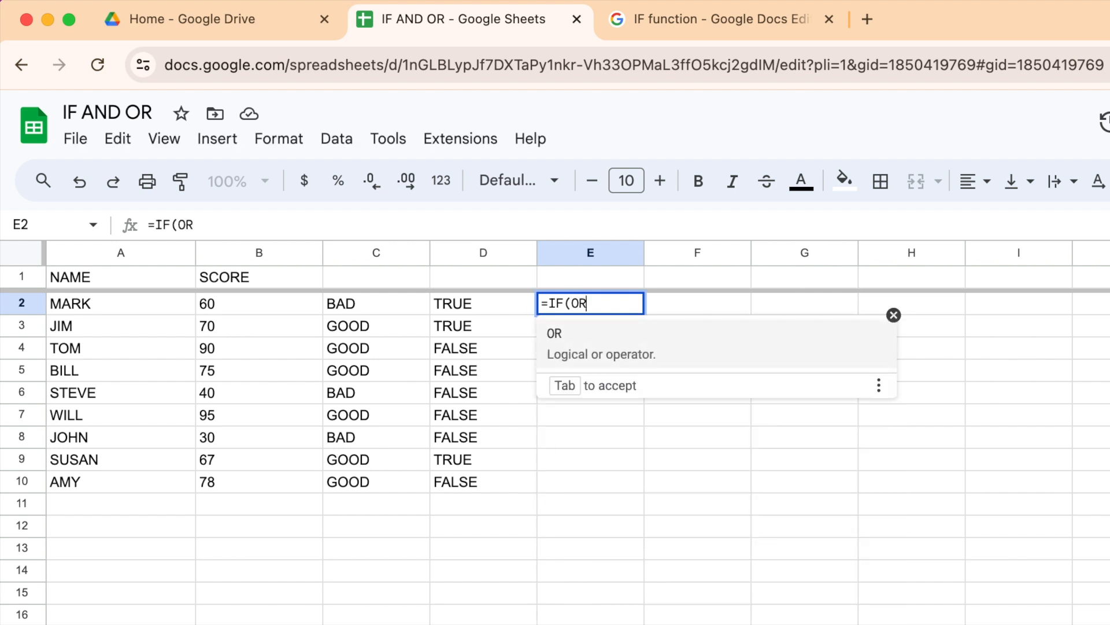
pyautogui.write('(')
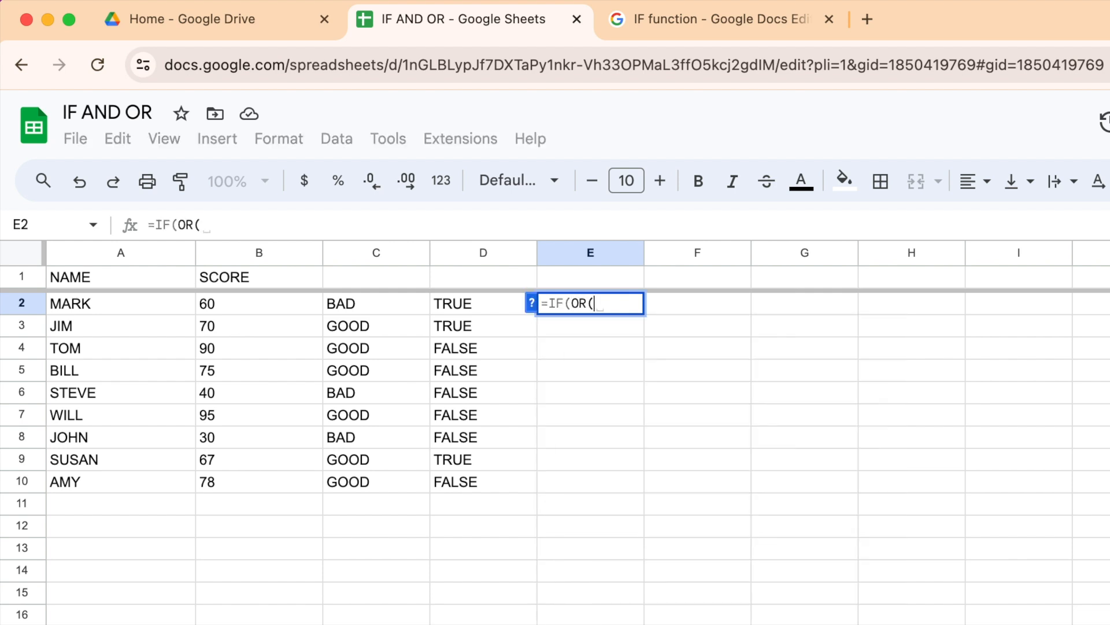
pyautogui.write('B2=60')
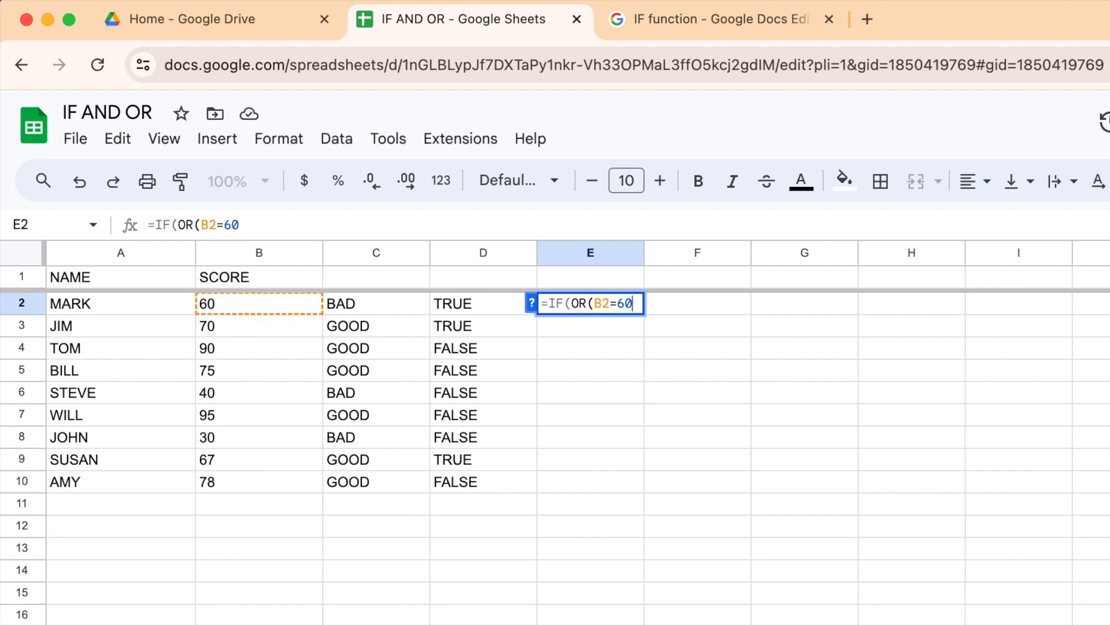
pyautogui.write(', B')
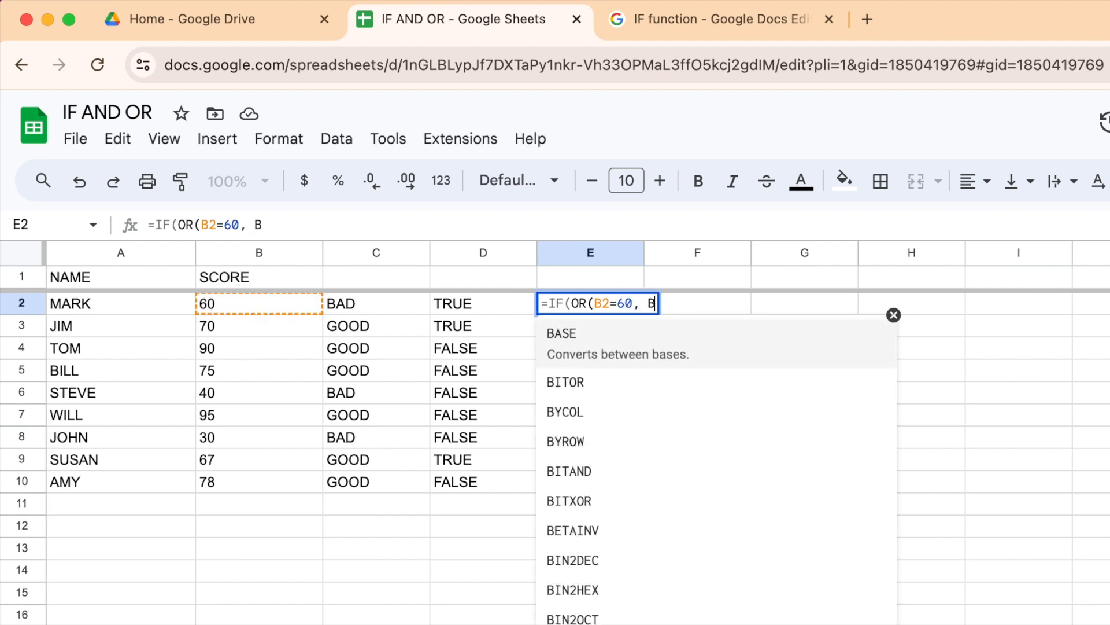
pyautogui.write('2>')
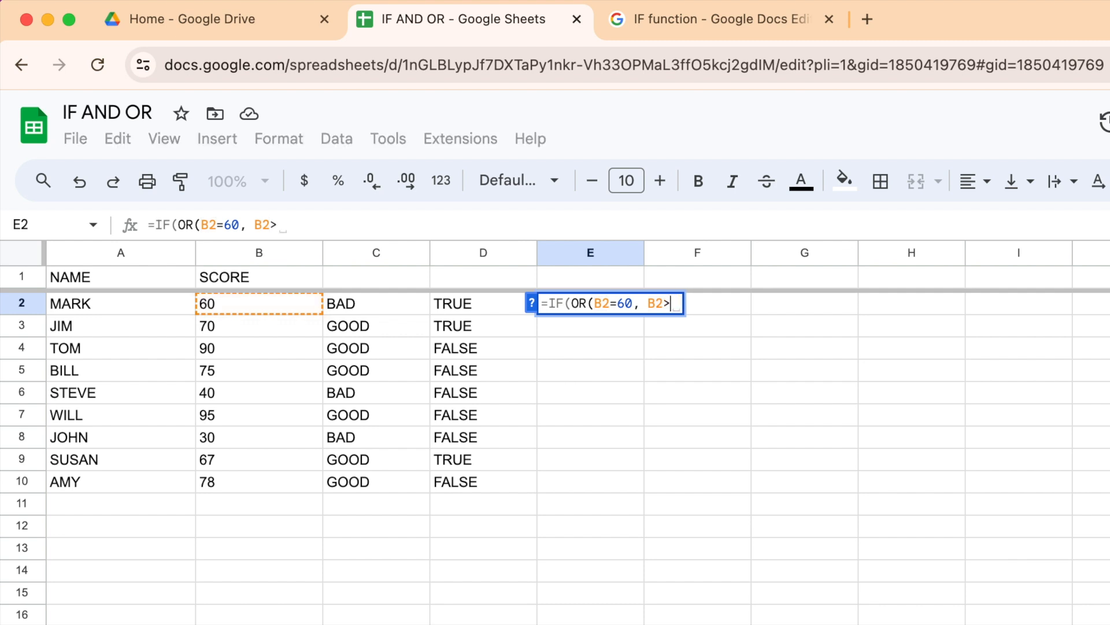
pyautogui.write('80')
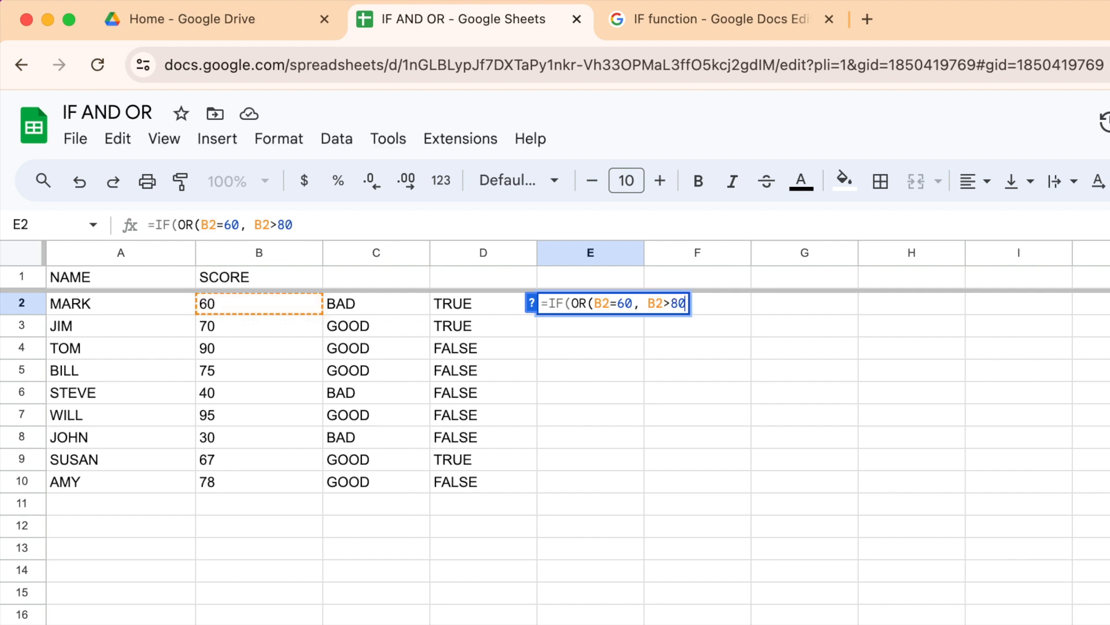
# - Complete the IF(OR) formula in E2 with "GOOD" and "BAD" as its two text results
pyautogui.write('), ')
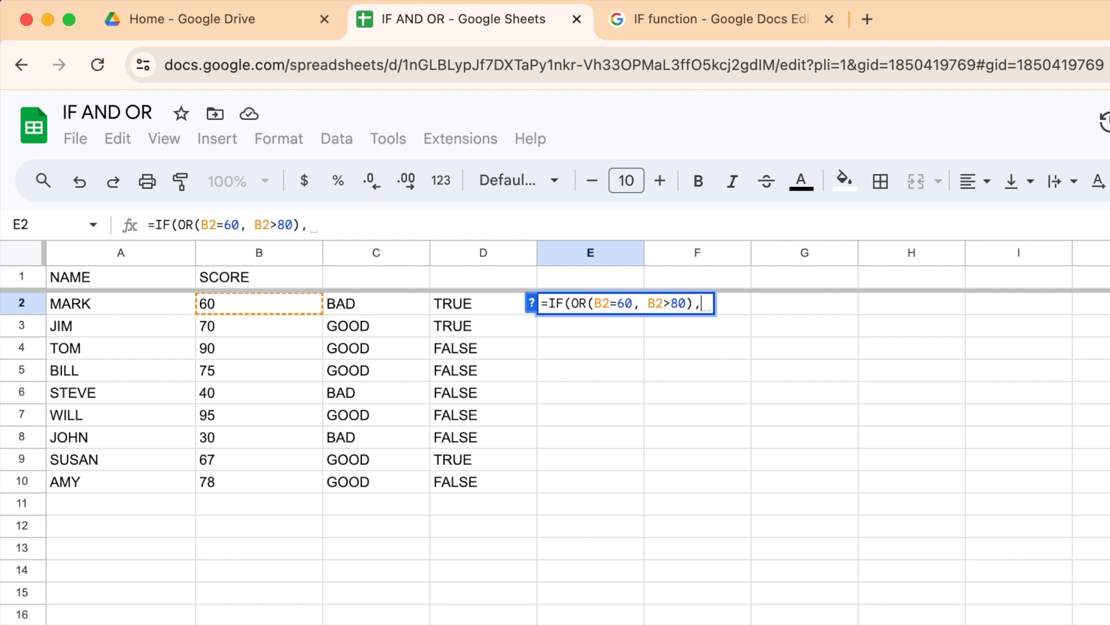
pyautogui.write('"GO')
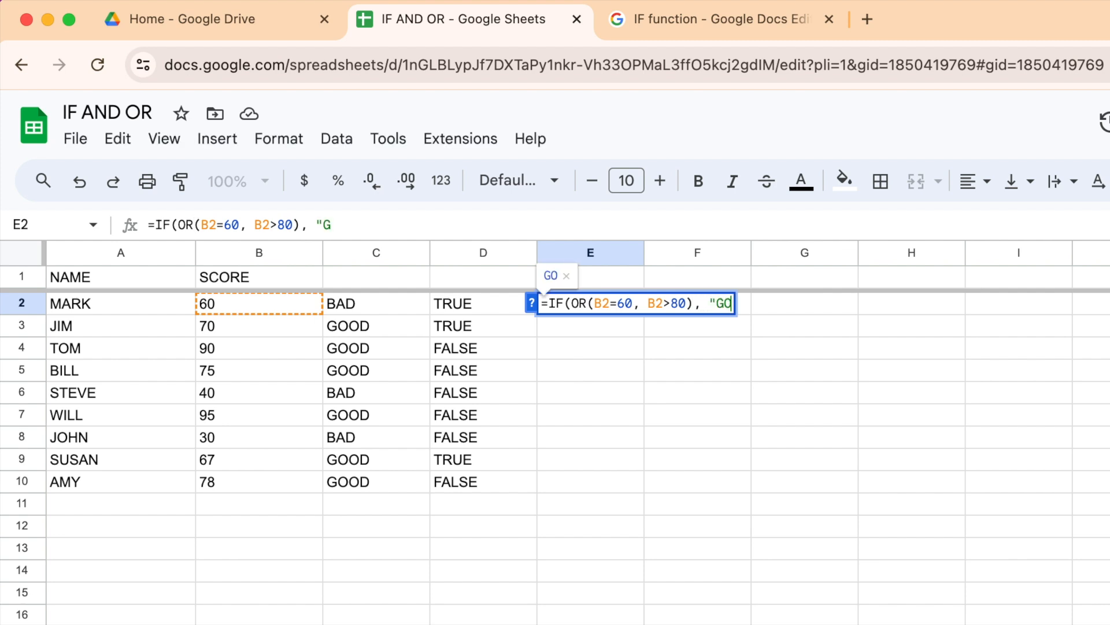
pyautogui.write('OD", "BAD"')
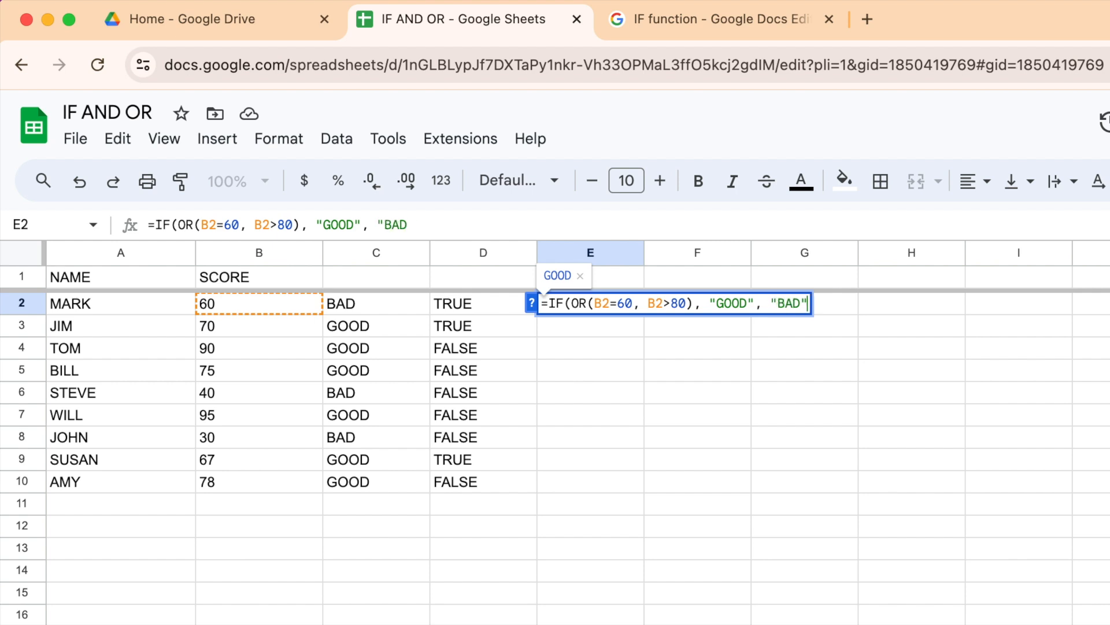
pyautogui.write(')')
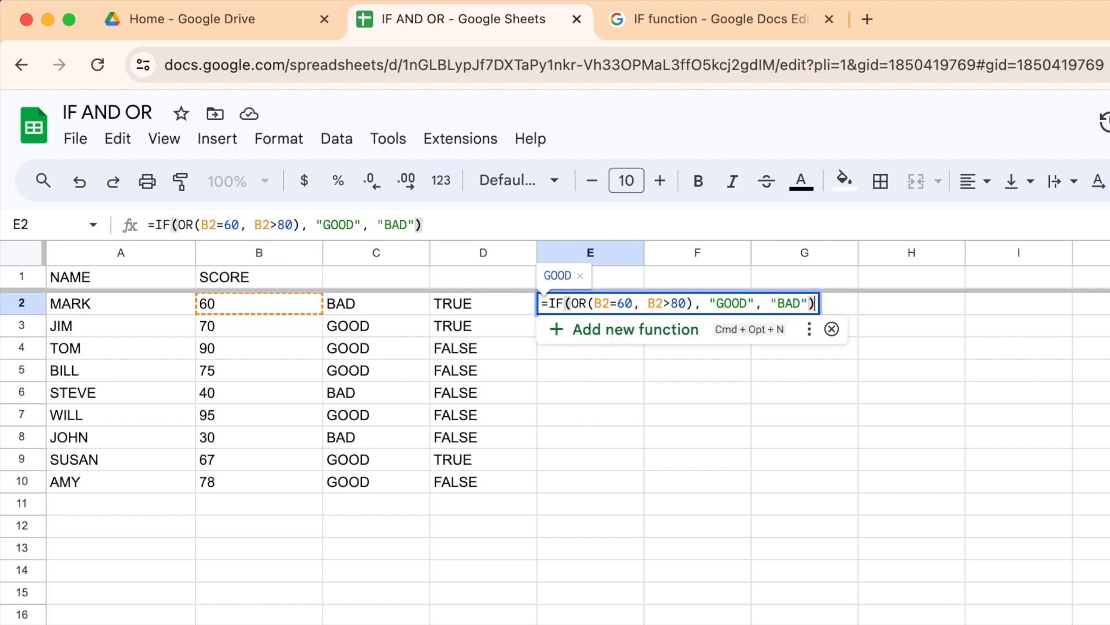
pyautogui.press('Return')
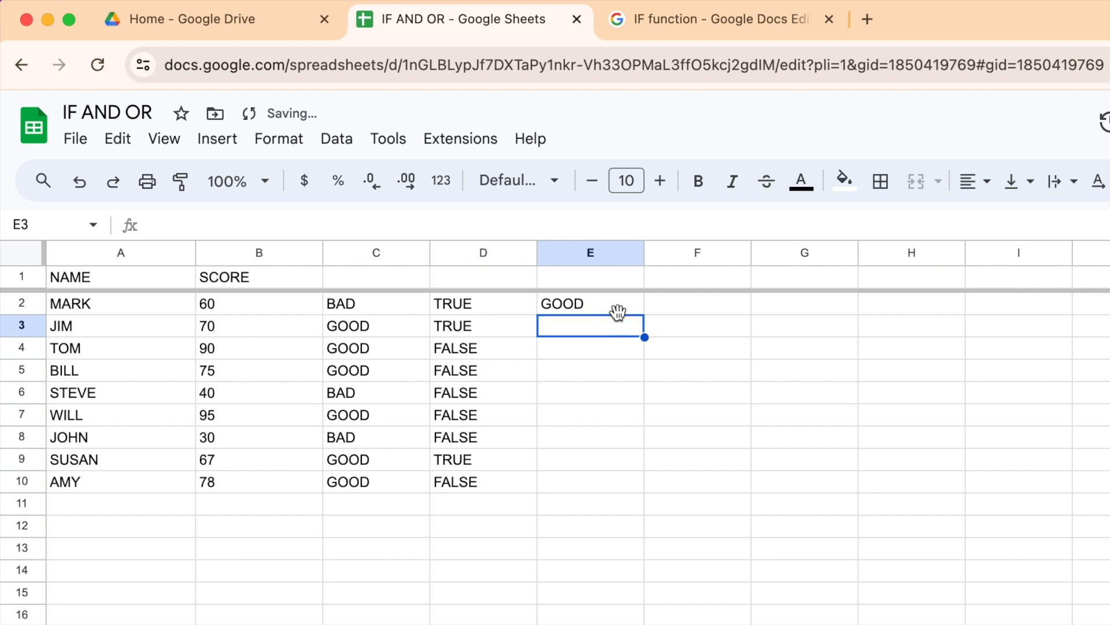
# - Fill the IF(OR) formula from E2 down through E10 and check the results in E3, E4 and E7
pyautogui.click(596, 300)
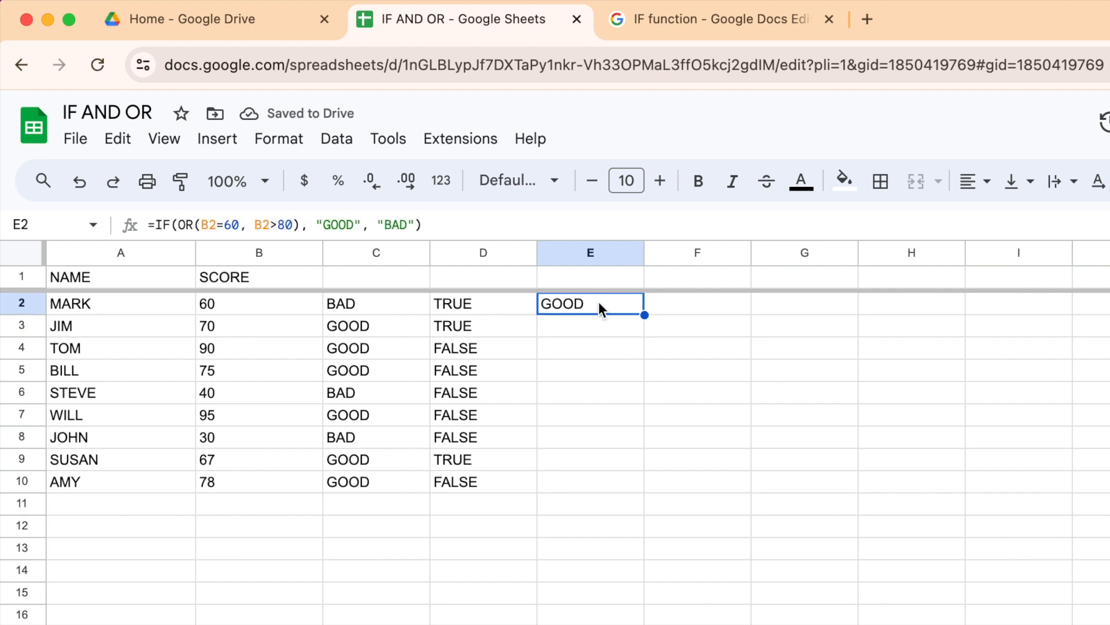
pyautogui.moveTo(644, 315); pyautogui.dragTo(639, 490)
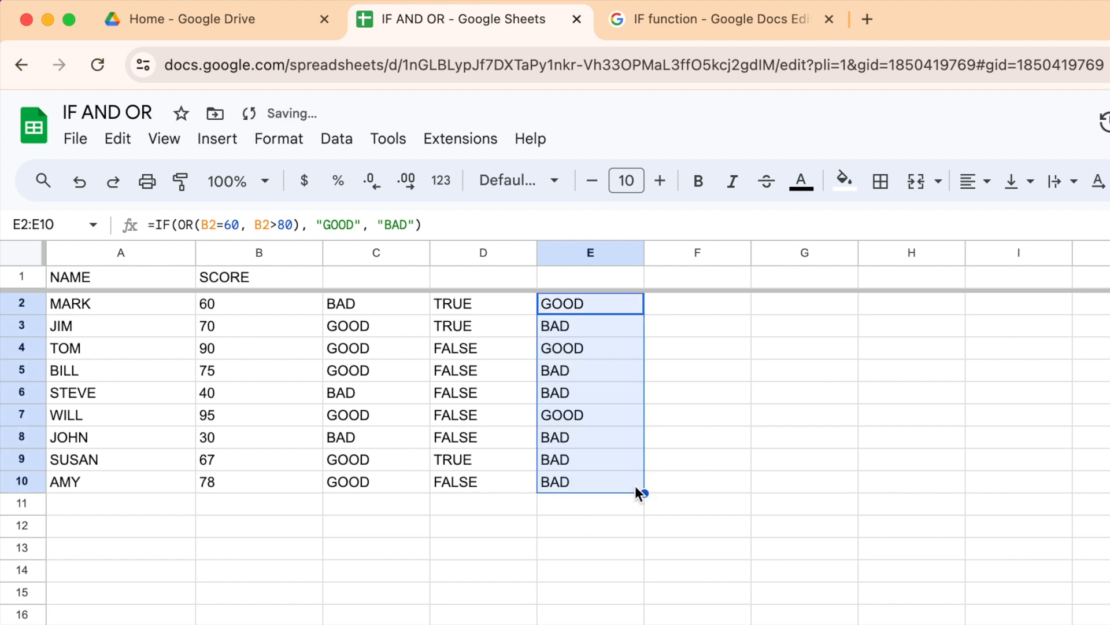
pyautogui.click(581, 335)
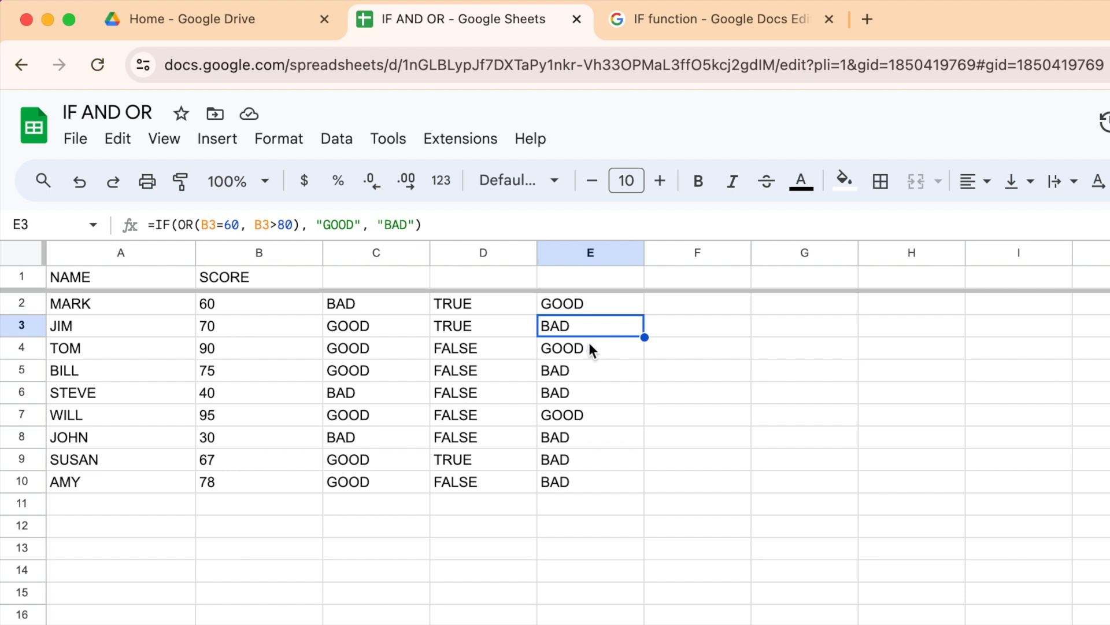
pyautogui.click(589, 349)
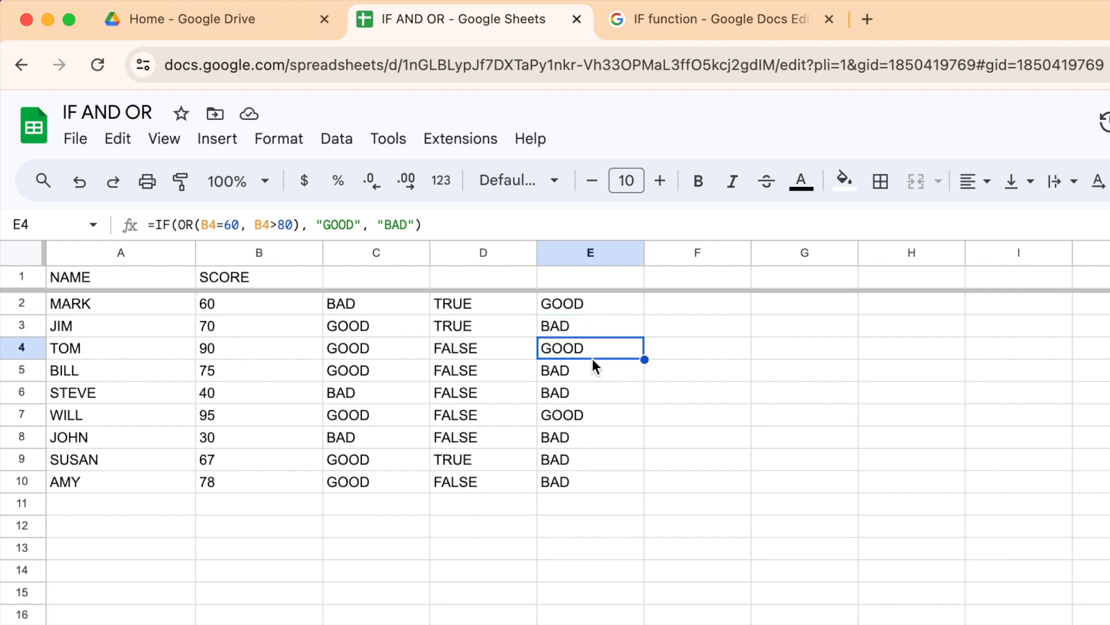
pyautogui.click(597, 418)
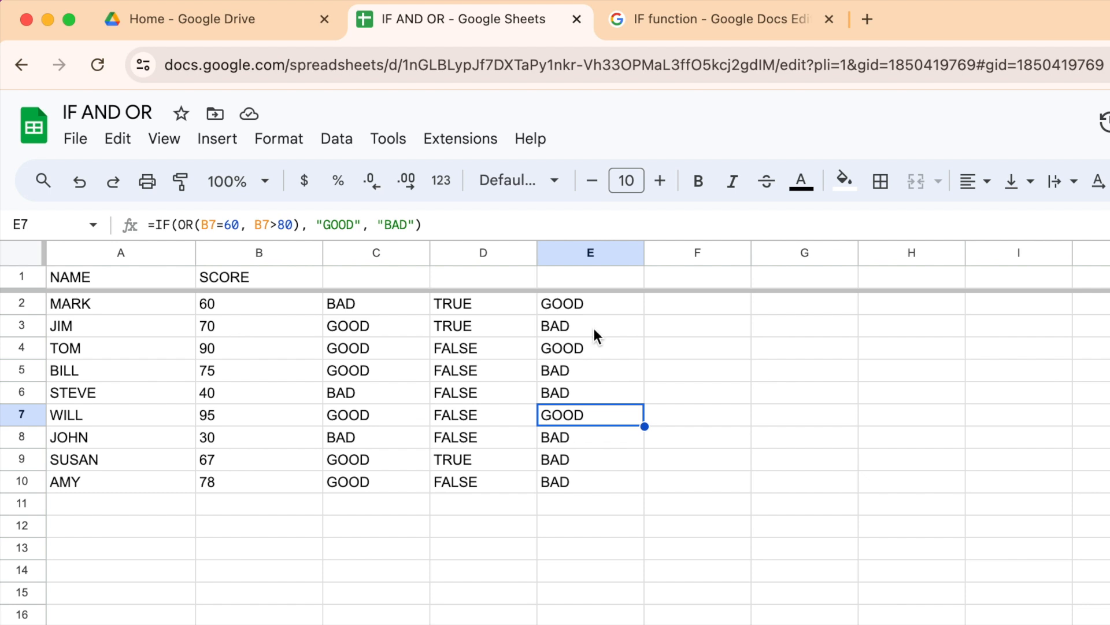
# - Remove the "BAD" argument from the formula in E2, keeping only =IF(OR(B2=60, B2>80), "GOOD")
pyautogui.click(606, 303)
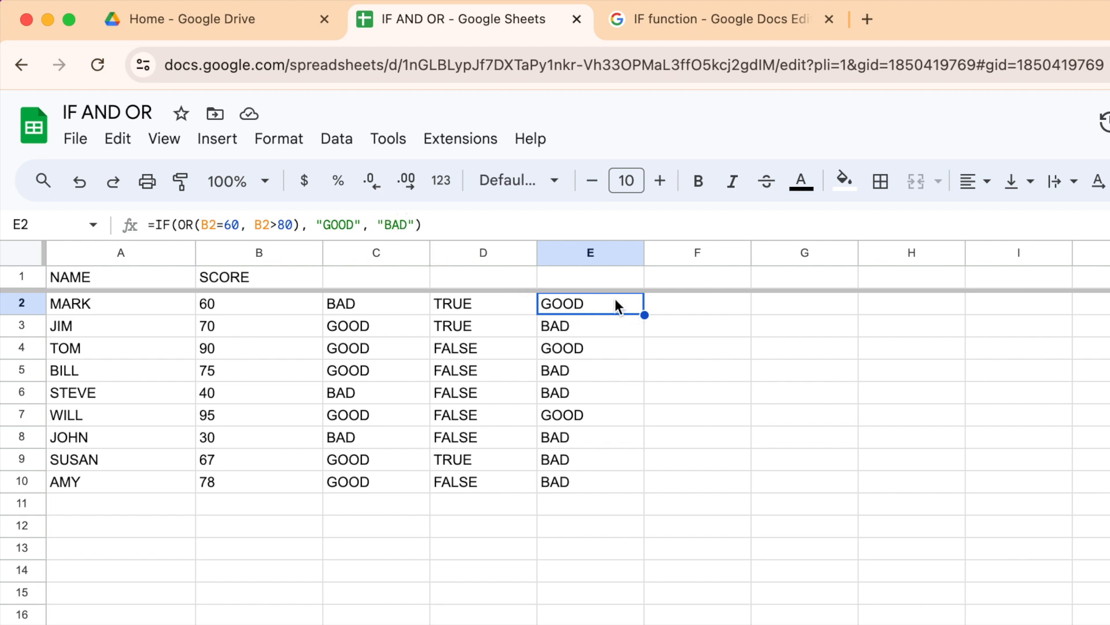
pyautogui.click(405, 225)
pyautogui.hotkey('shift', 'Left')
pyautogui.hotkey('shift', 'Left')
pyautogui.hotkey('shift', 'Left')
pyautogui.hotkey('shift', 'Left')
pyautogui.hotkey('shift', 'Left')
pyautogui.hotkey('shift', 'Left')
pyautogui.hotkey('shift', 'Left')
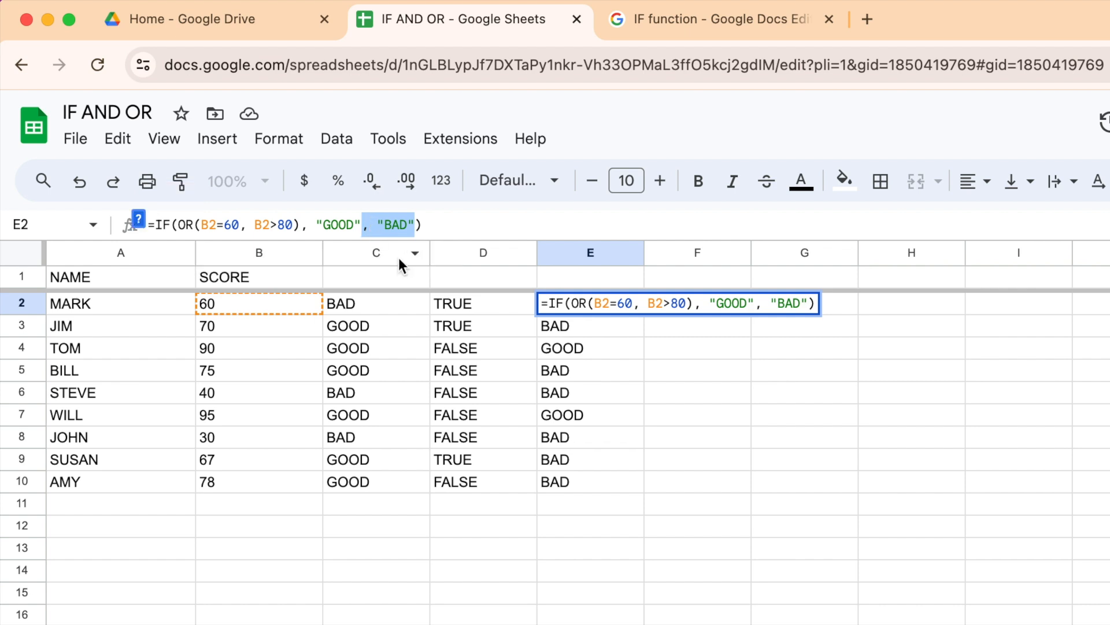
pyautogui.press('BackSpace')
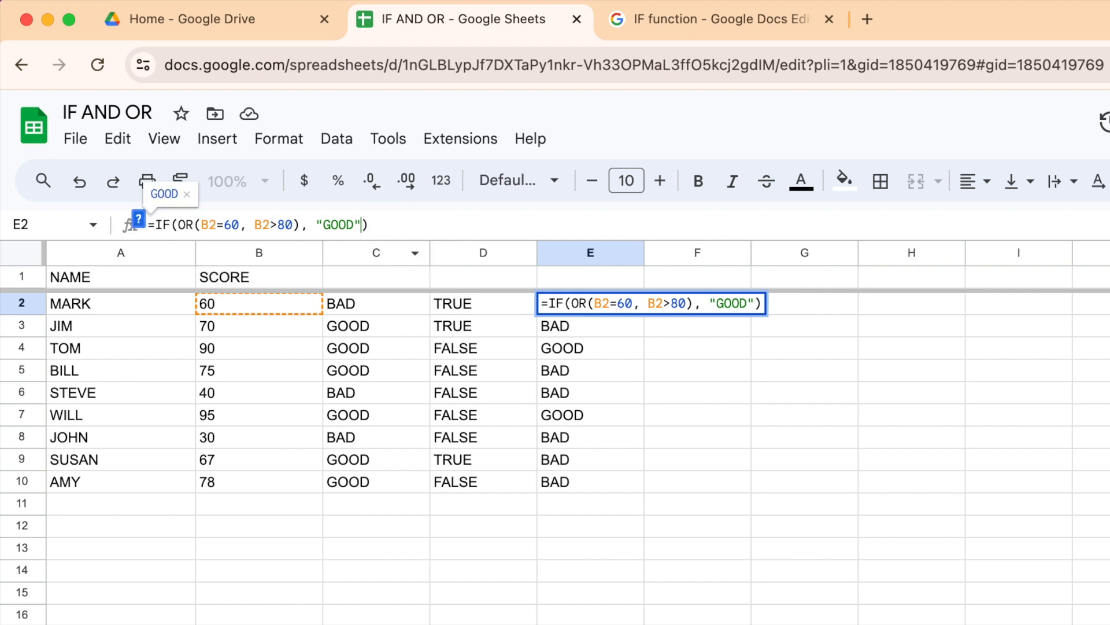
pyautogui.press('Return')
# - Fill the shortened IF(OR) formula from E2 down through E10 and inspect the cells whose scores do not meet the condition
pyautogui.click(627, 364)
pyautogui.click(634, 310)
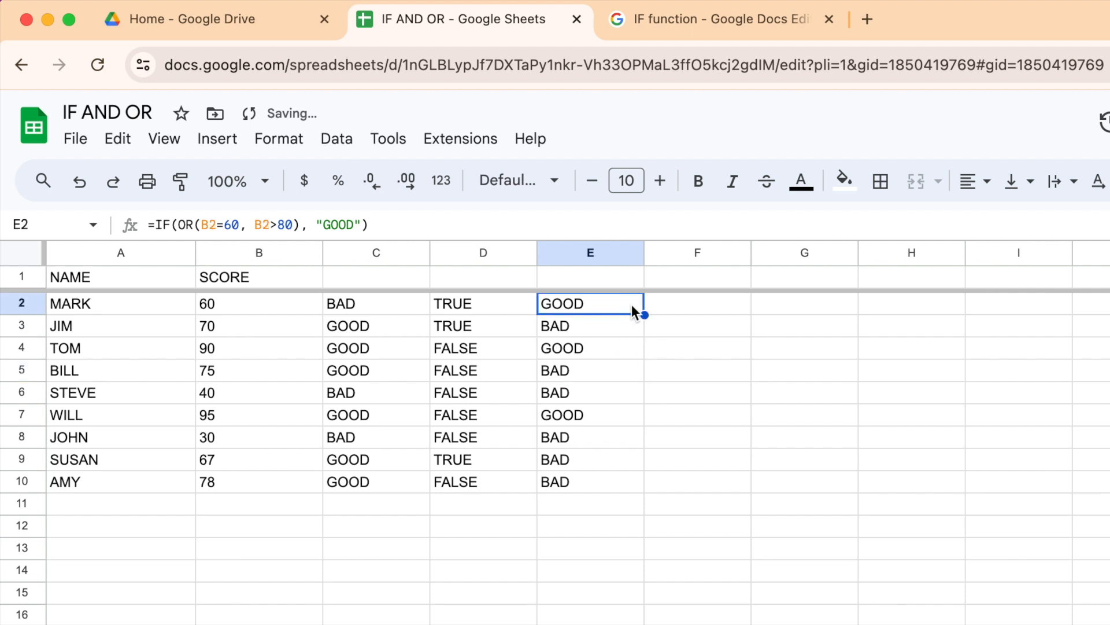
pyautogui.moveTo(642, 313); pyautogui.dragTo(638, 488)
pyautogui.click(606, 331)
pyautogui.click(613, 368)
pyautogui.click(609, 395)
pyautogui.click(600, 439)
pyautogui.click(594, 460)
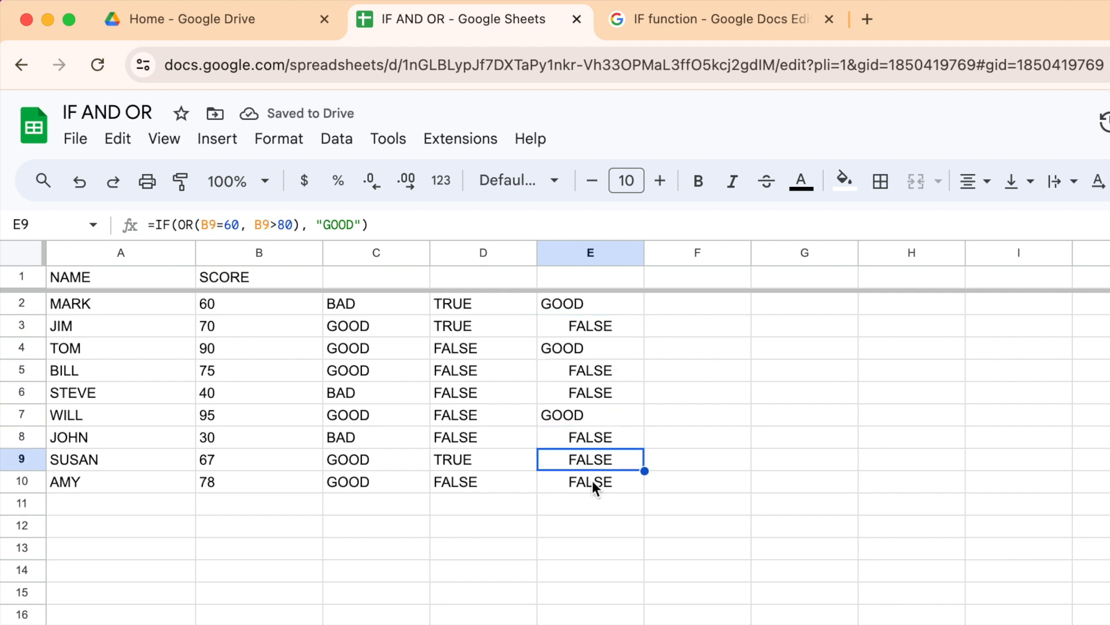
pyautogui.click(592, 481)
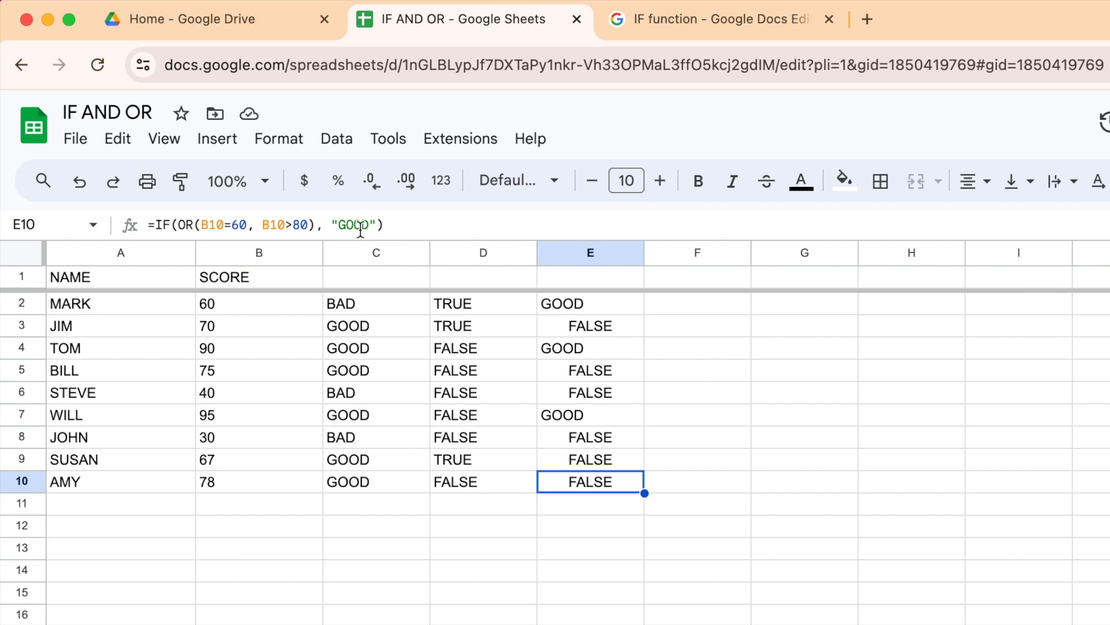
pyautogui.click(616, 327)
# - Begin a nested grading formula in F2 with =IF(B2 < 60, "F", as its first condition and result
pyautogui.click(695, 304)
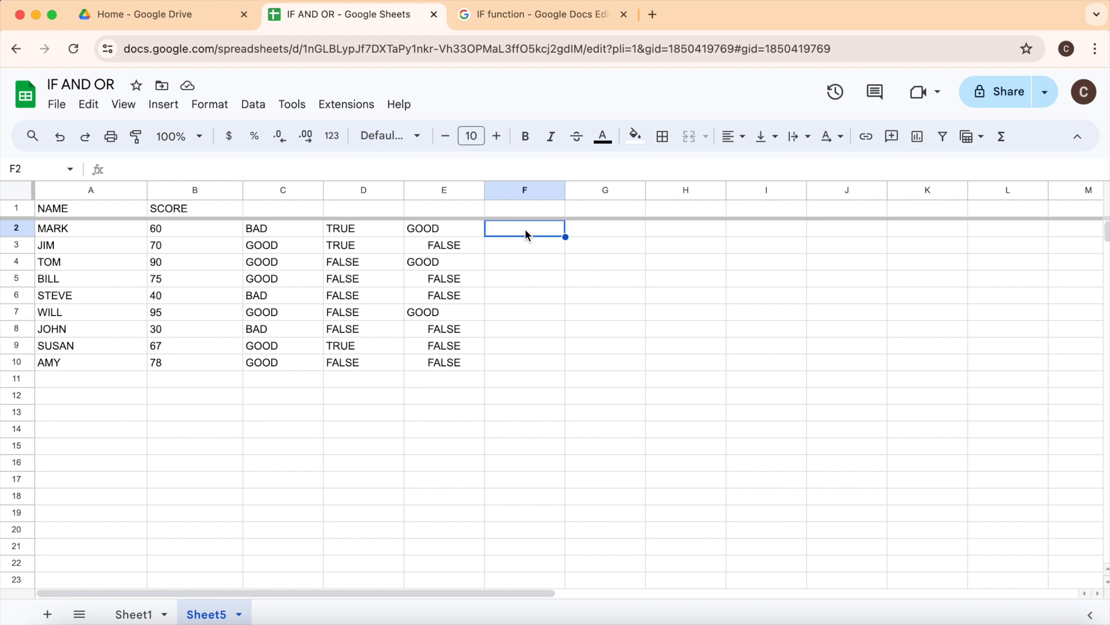
pyautogui.write('=')
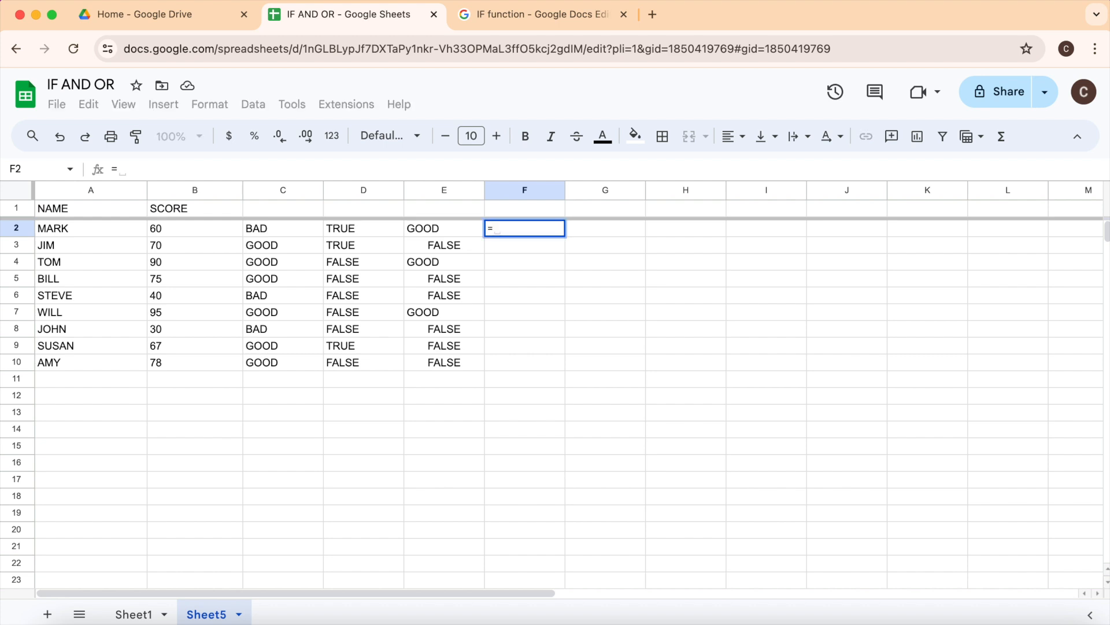
pyautogui.write('IF')
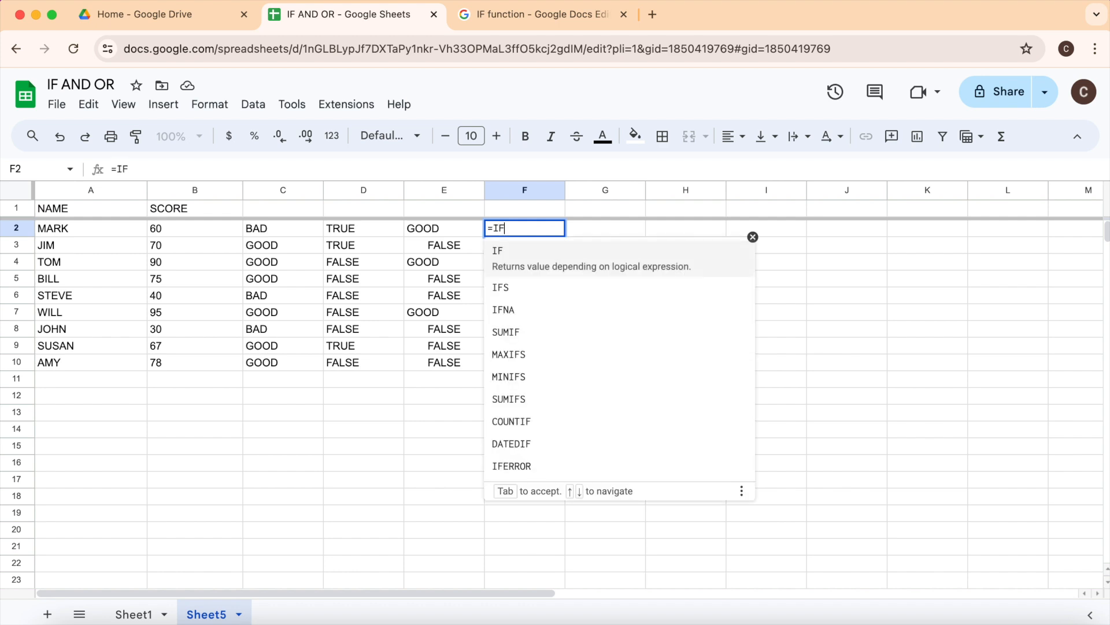
pyautogui.write('(B2')
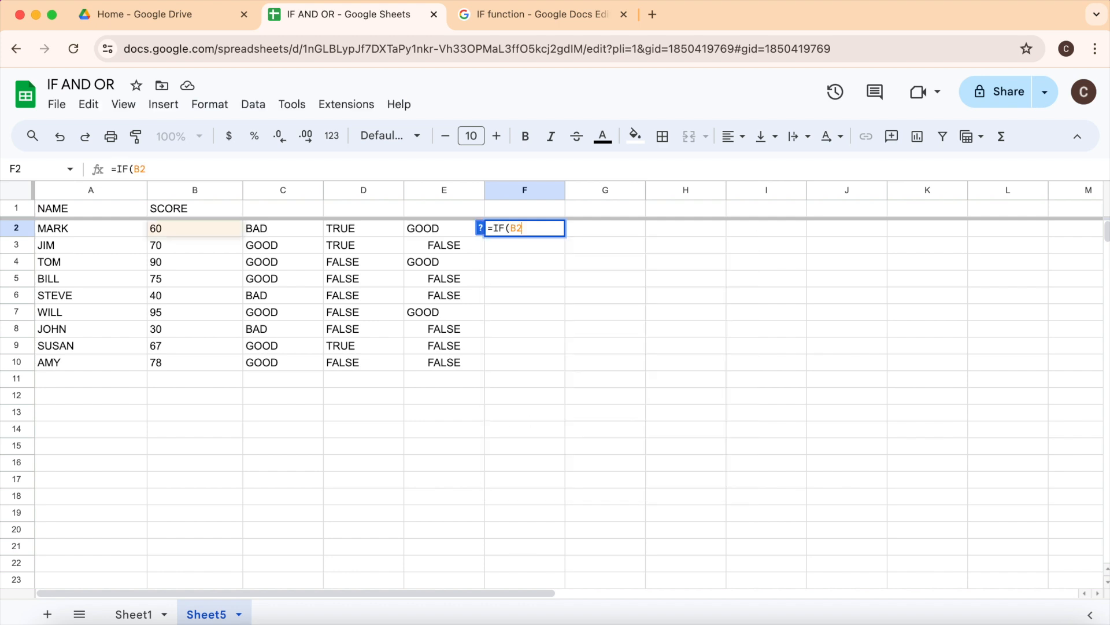
pyautogui.write(' ,')
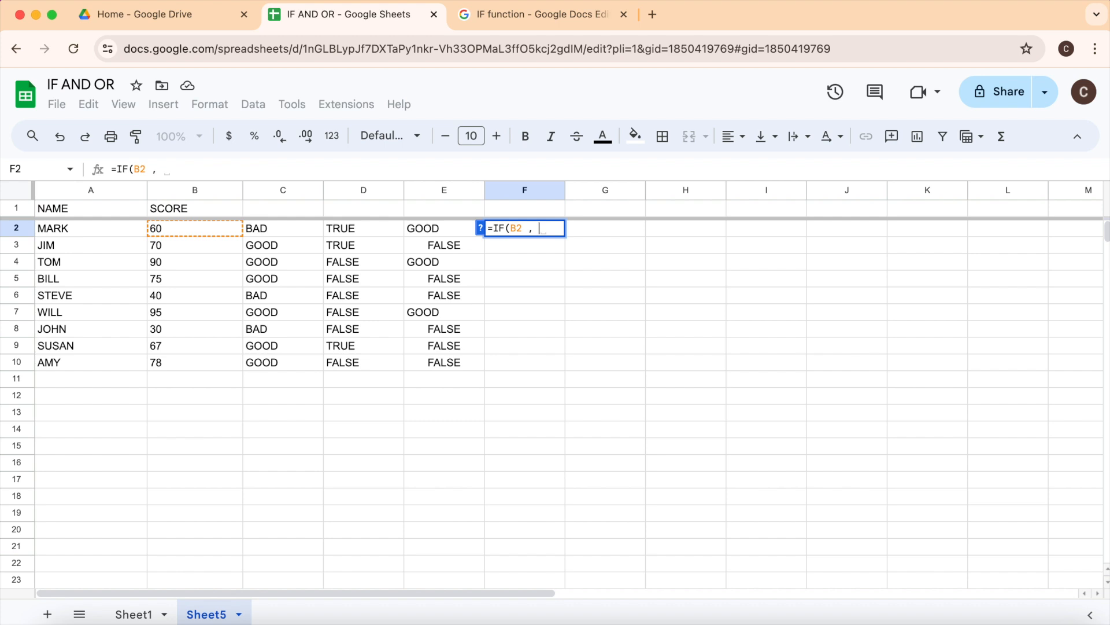
pyautogui.press('BackSpace')
pyautogui.press('BackSpace')
pyautogui.write('< 60')
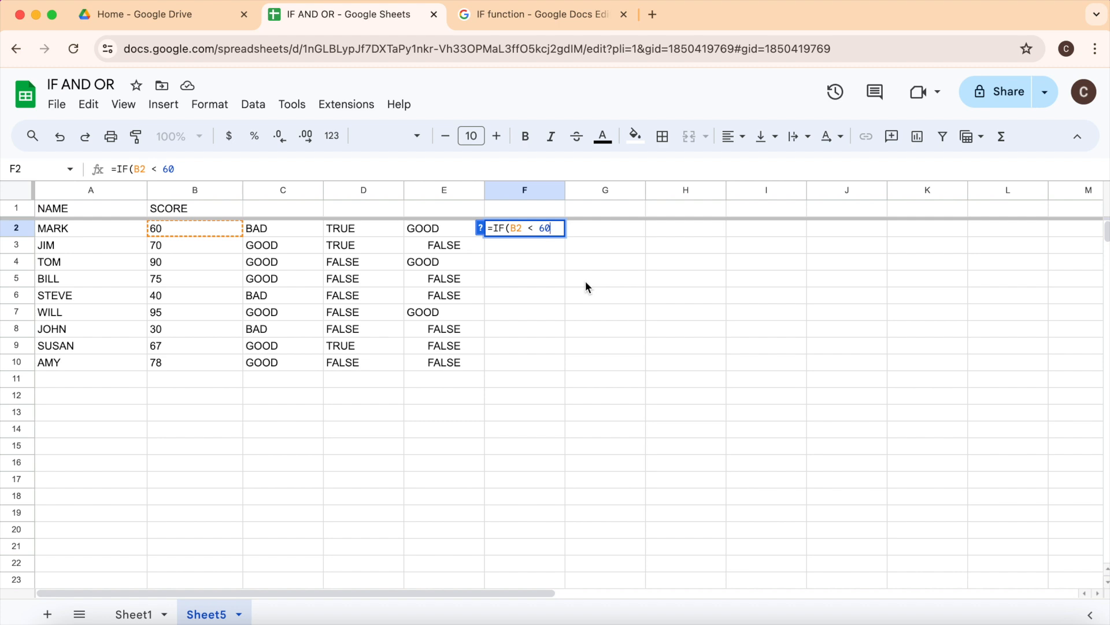
pyautogui.write(',')
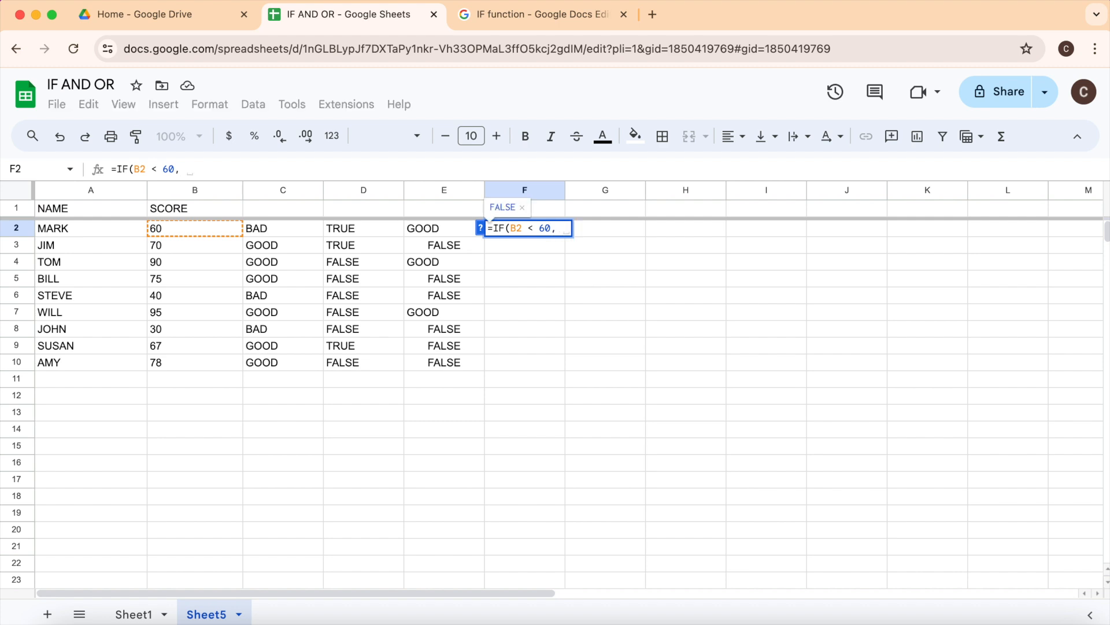
pyautogui.write(' "F"')
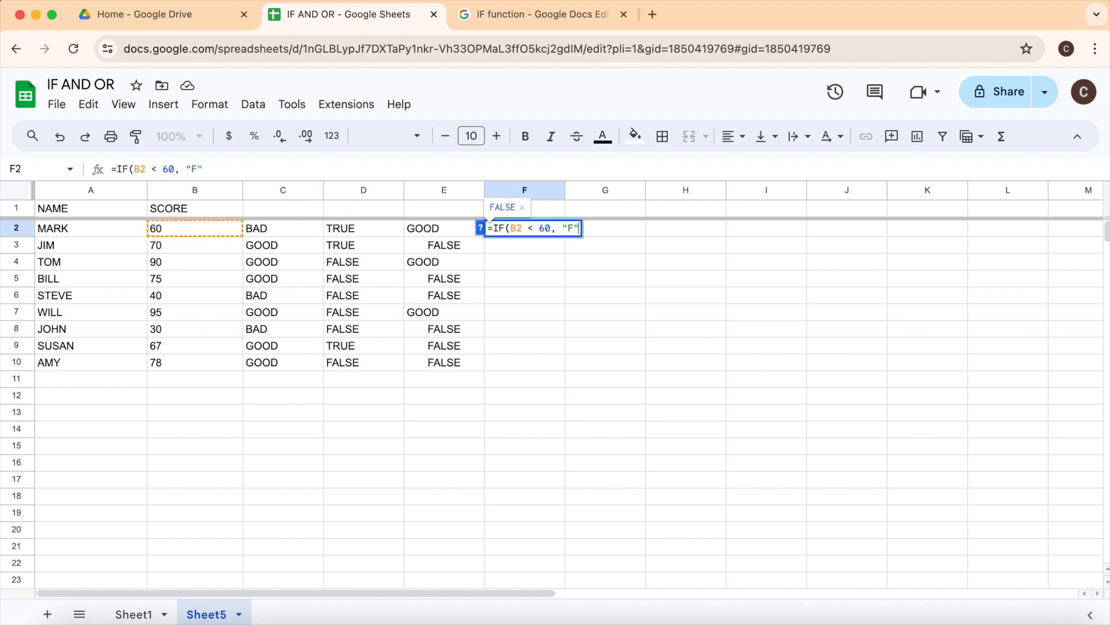
pyautogui.write(', ')
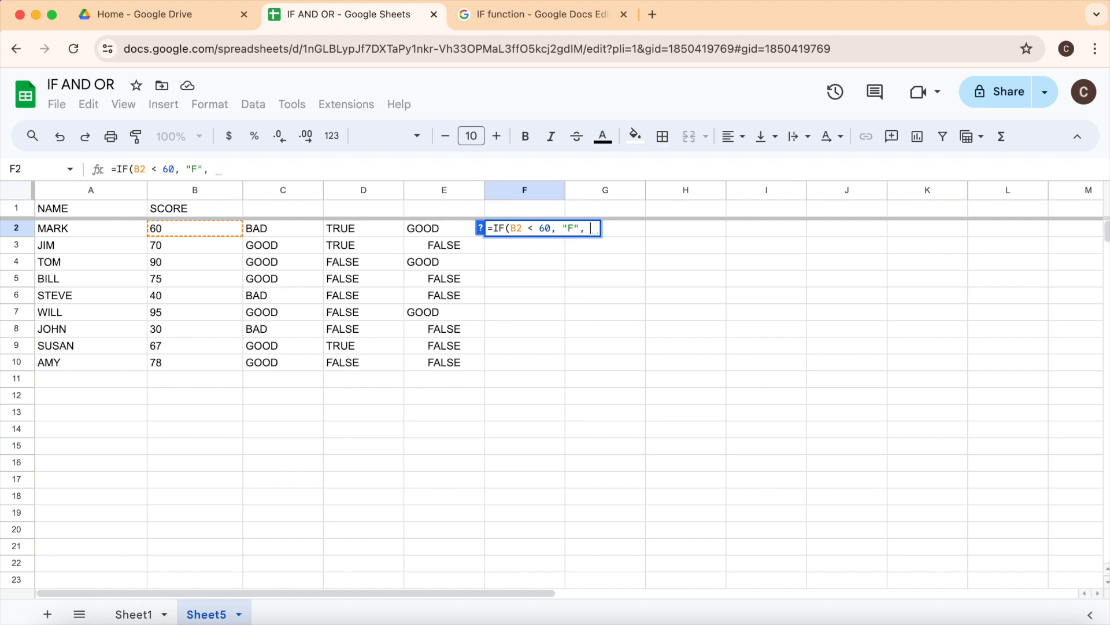
# - Nest a second IF in the F2 formula that returns "D" when B2 < 70
pyautogui.write('IF(')
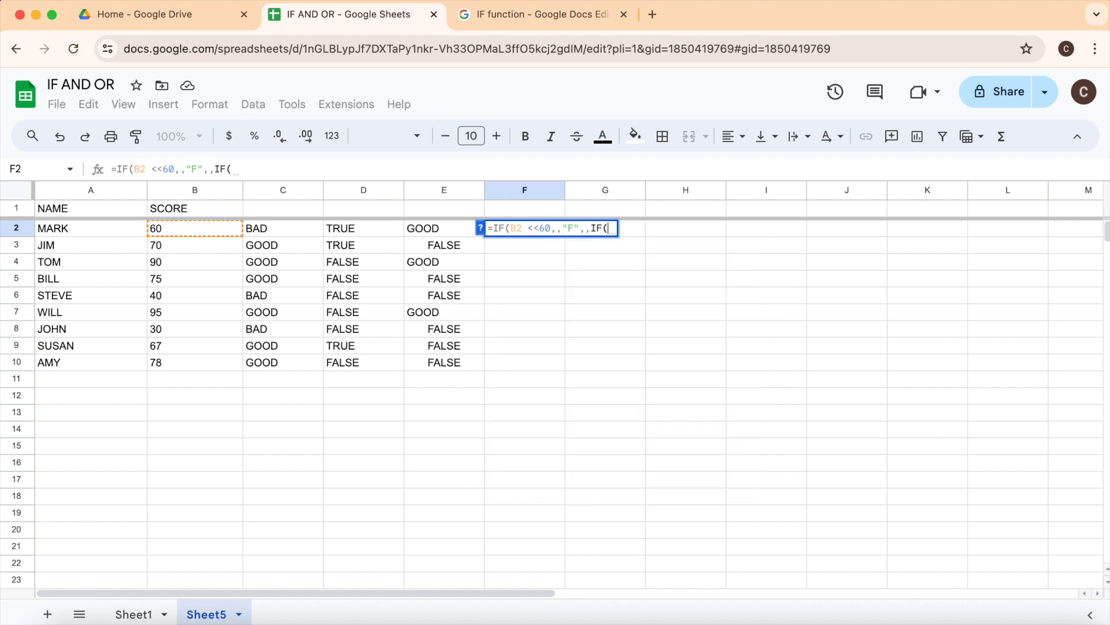
pyautogui.write('B2')
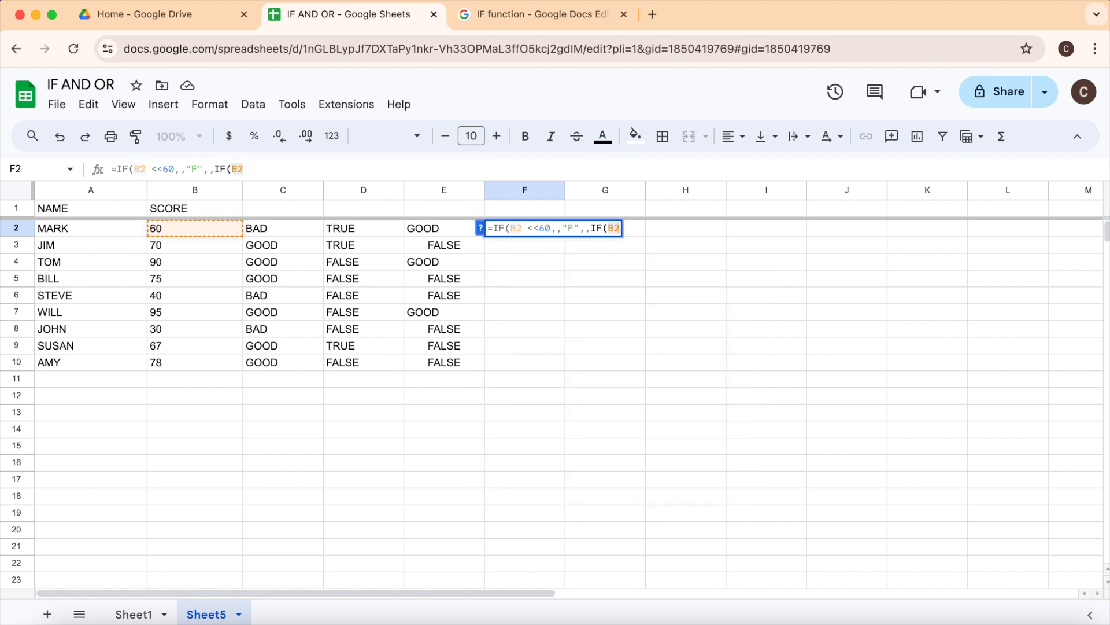
pyautogui.write(' ,')
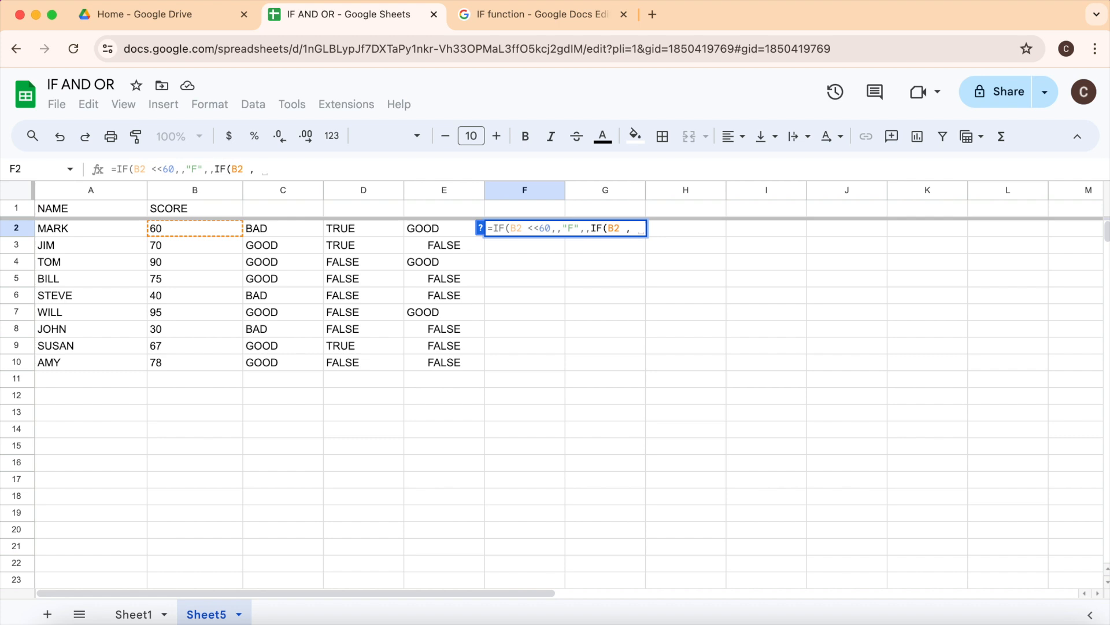
pyautogui.write(' 70')
pyautogui.press('BackSpace')
pyautogui.press('BackSpace')
pyautogui.press('BackSpace')
pyautogui.press('BackSpace')
pyautogui.press('BackSpace')
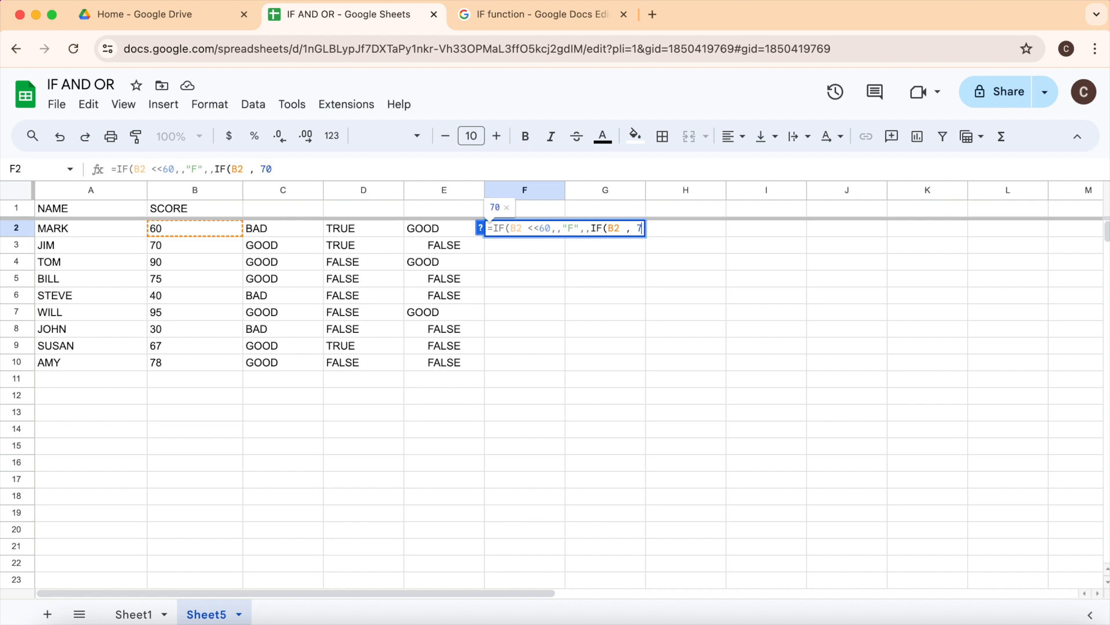
pyautogui.write('< 70, "D"C"')
pyautogui.write('D"')
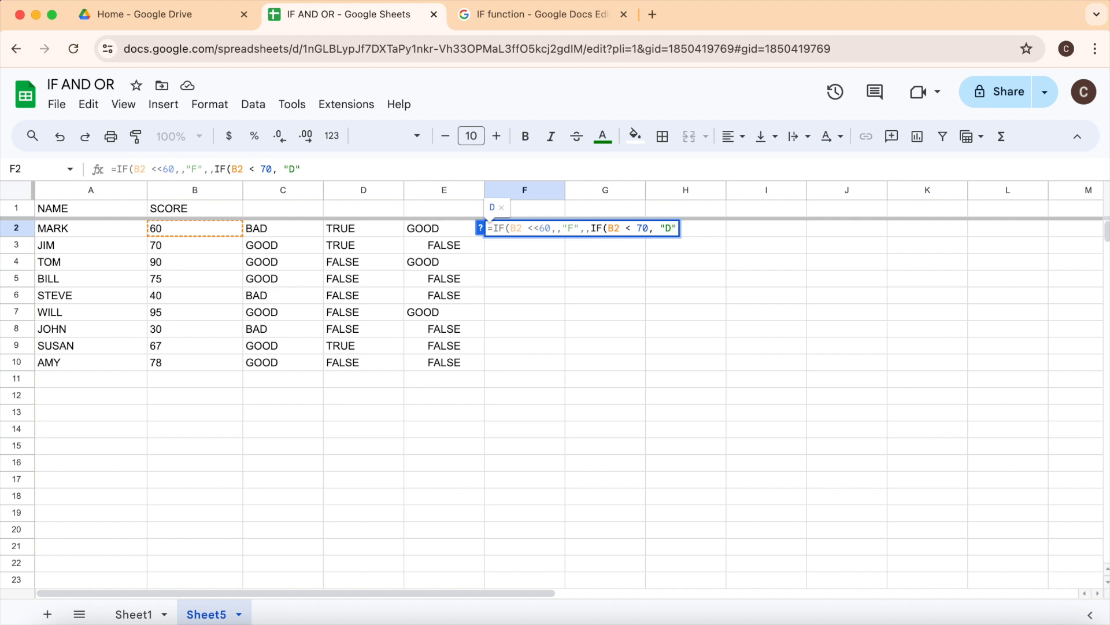
# - Add a third nested IF to the F2 formula that returns "C" when B2 < 80
pyautogui.write(', IF')
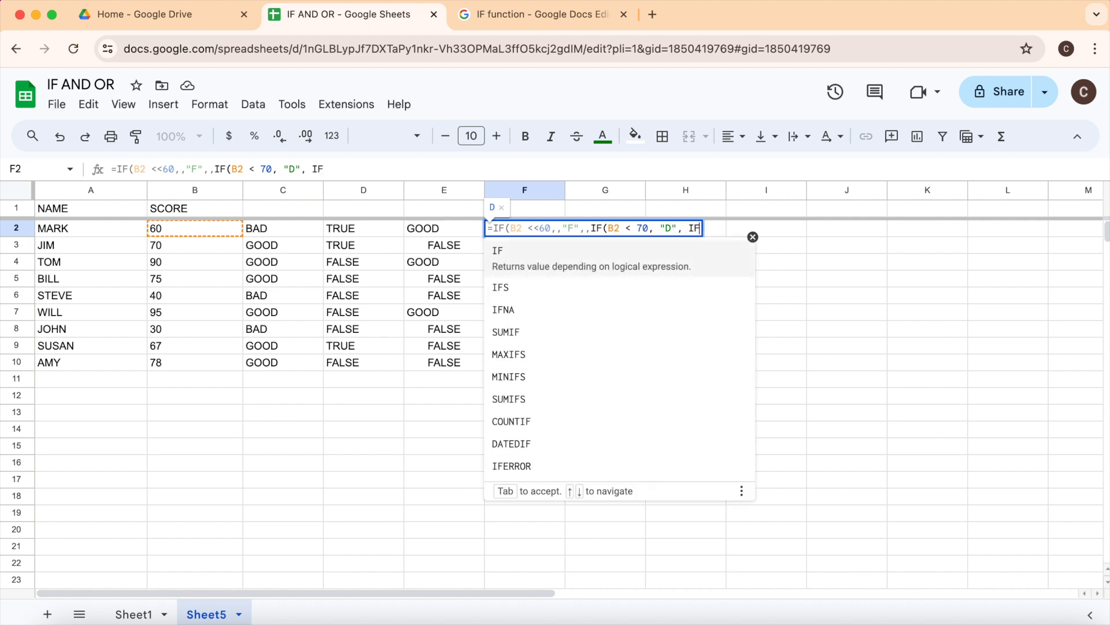
pyautogui.write('(B')
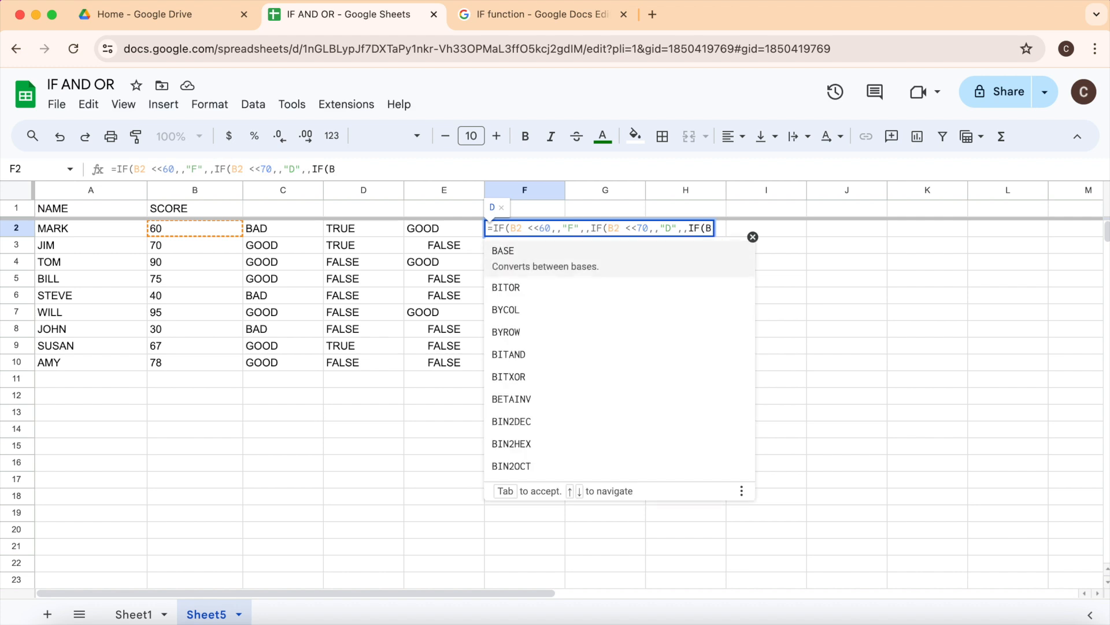
pyautogui.write('2 < ')
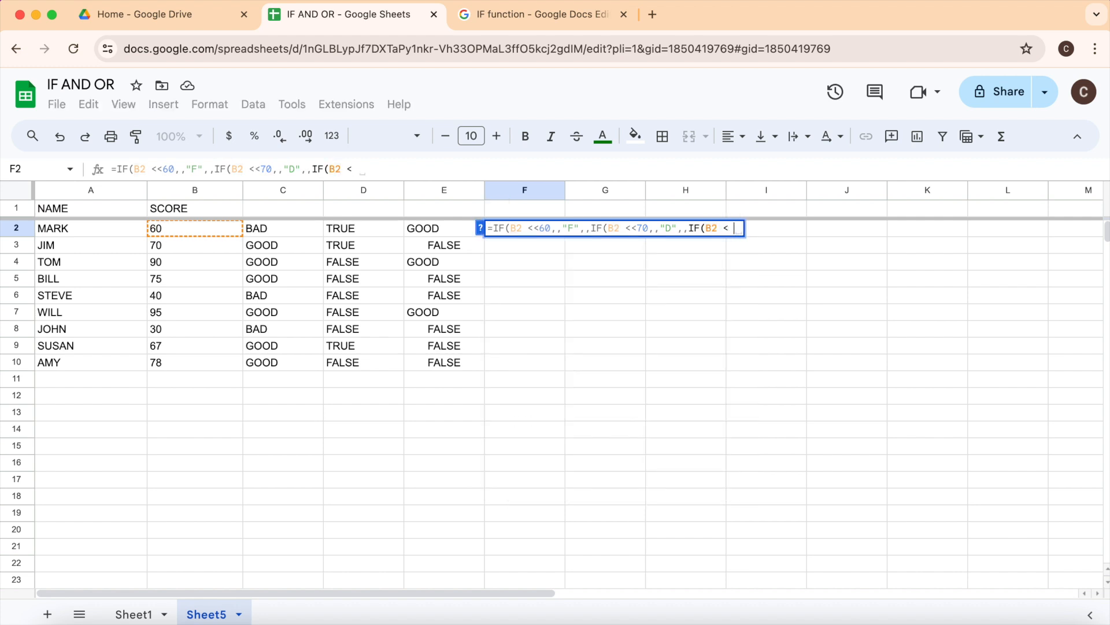
pyautogui.write('80')
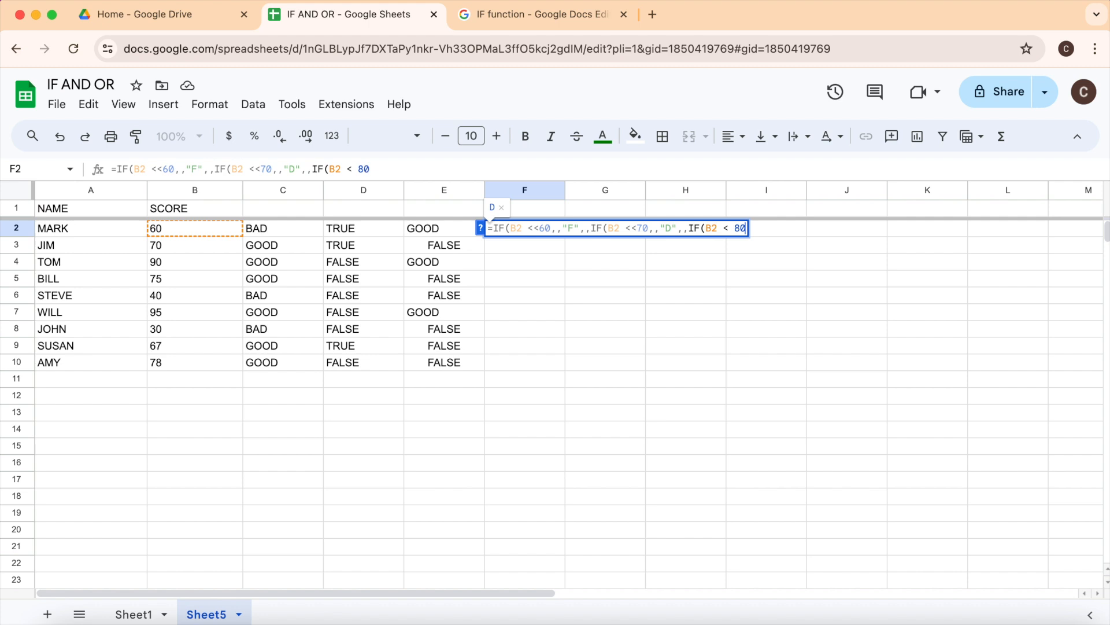
pyautogui.write(', "')
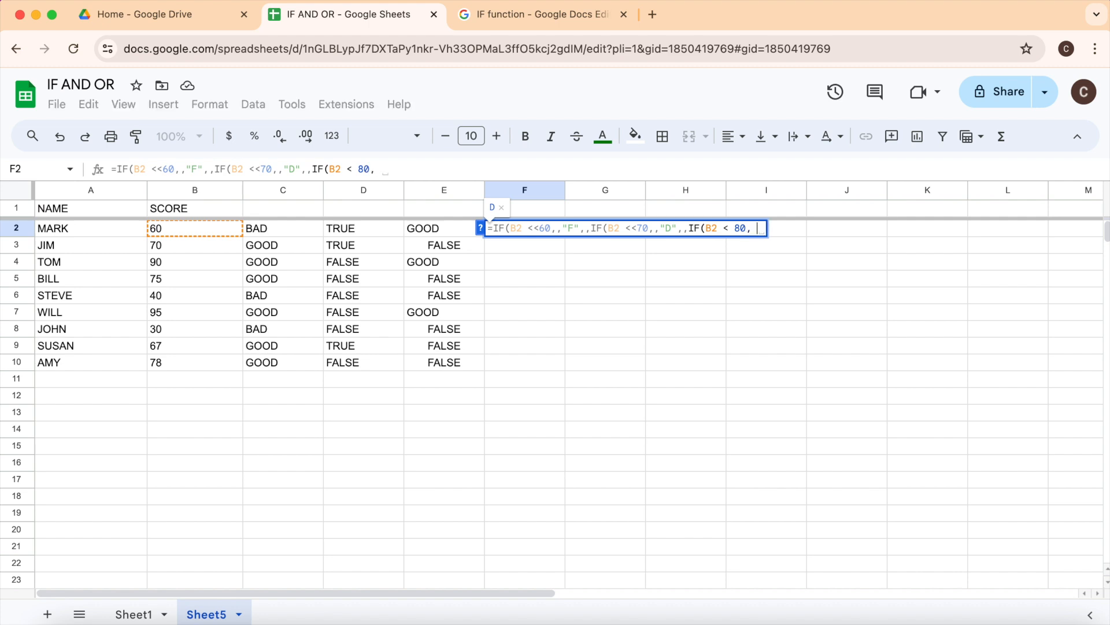
pyautogui.write('C", ')
# - Add a fourth nested IF to the F2 formula that returns "B" when B2 < 90, followed by another IF
pyautogui.write('IF')
pyautogui.write('(B2 ')
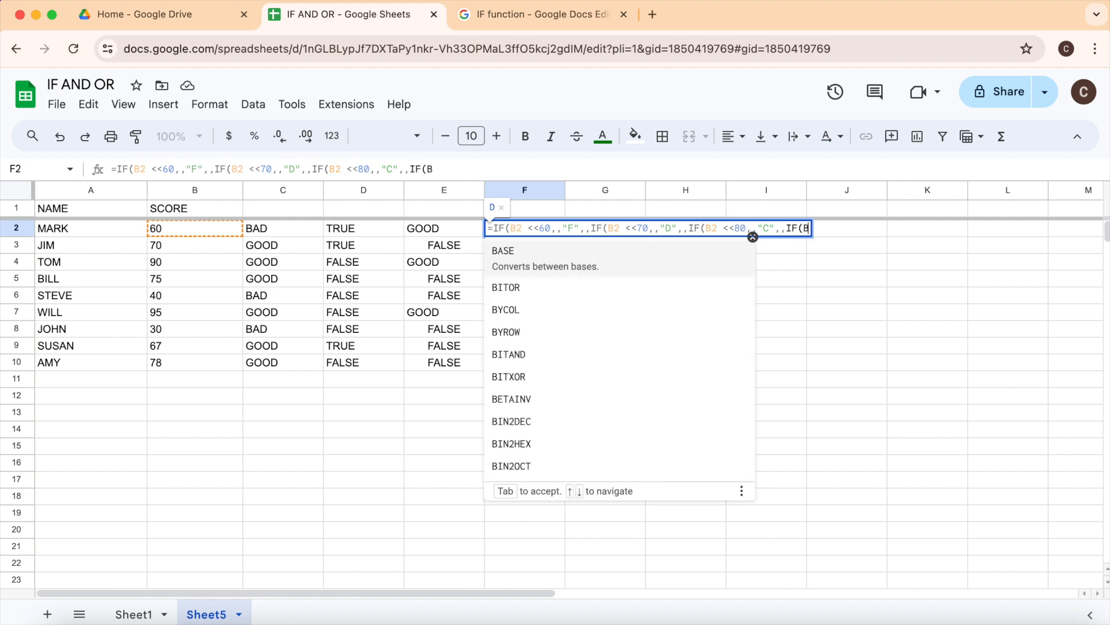
pyautogui.write('< ')
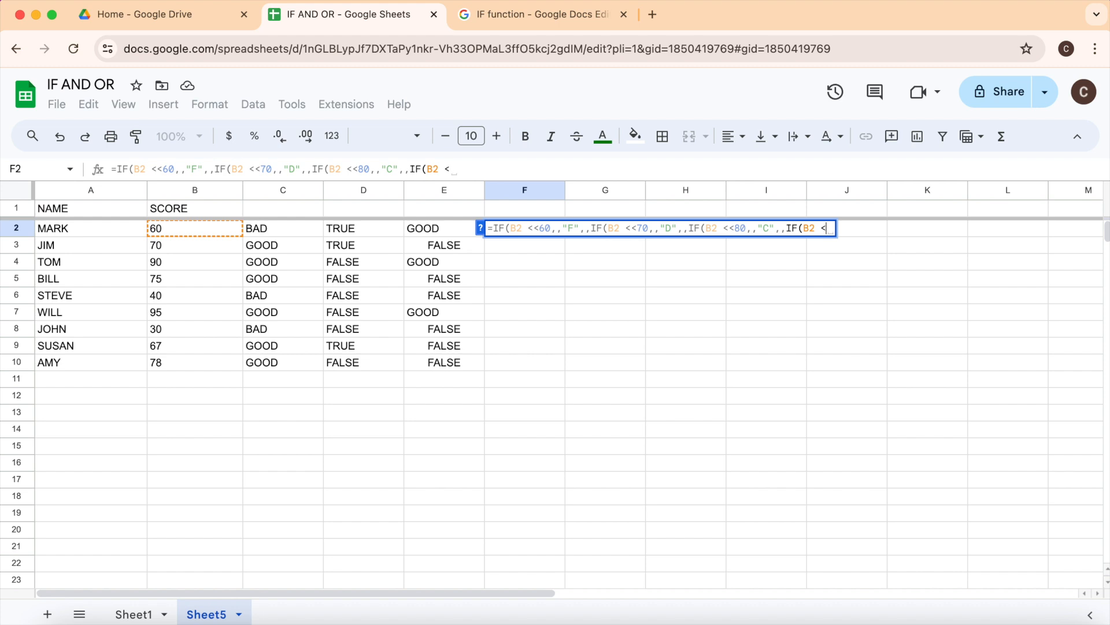
pyautogui.write('90')
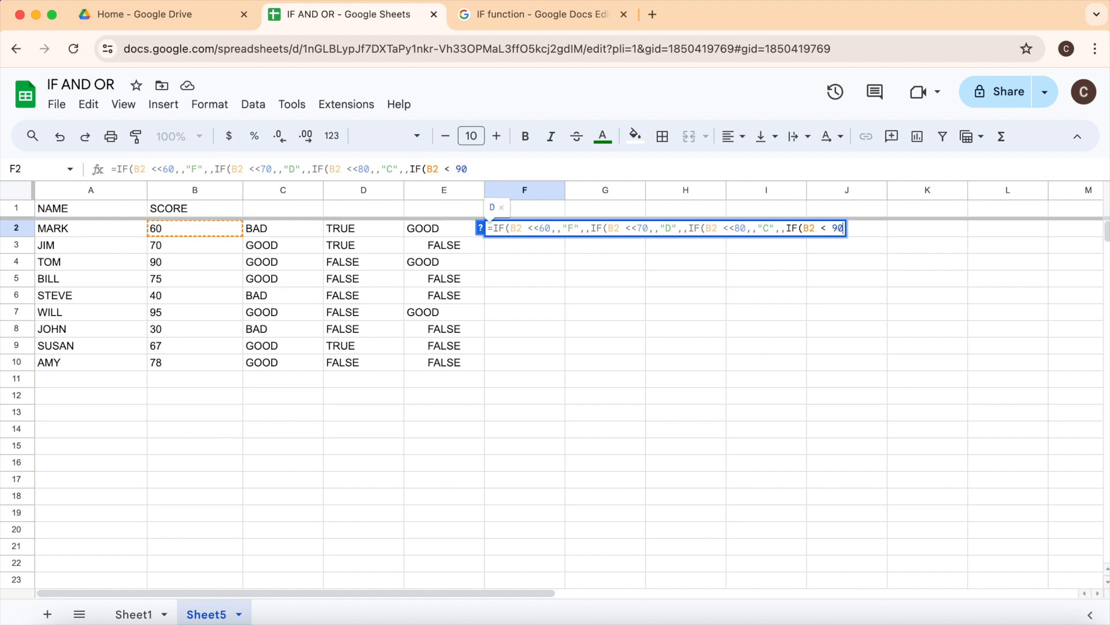
pyautogui.write(', ')
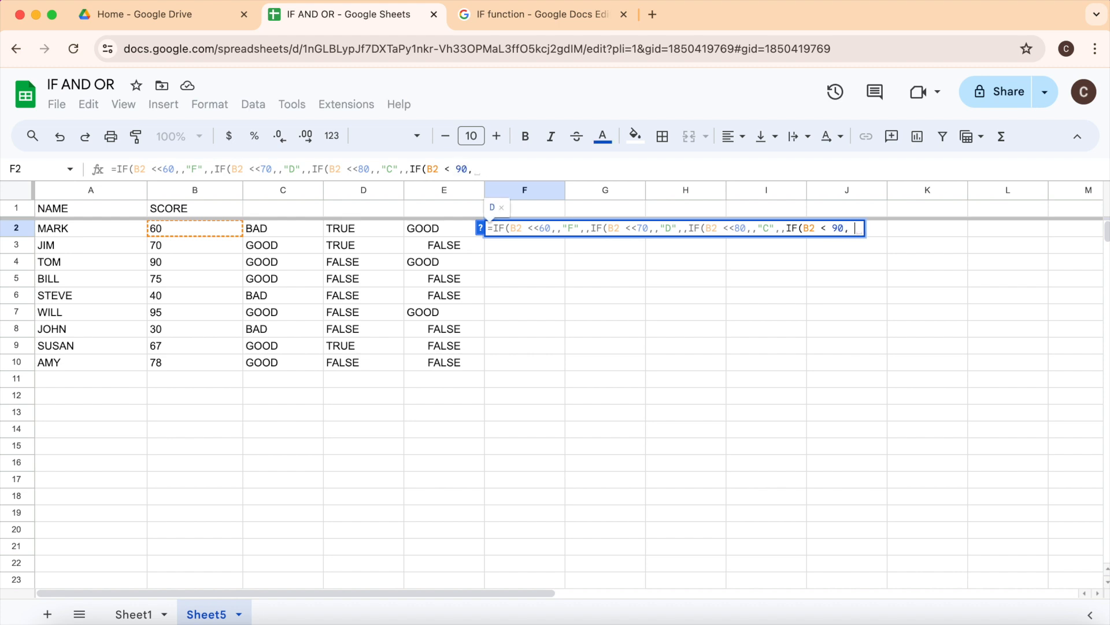
pyautogui.write('"B", IF')
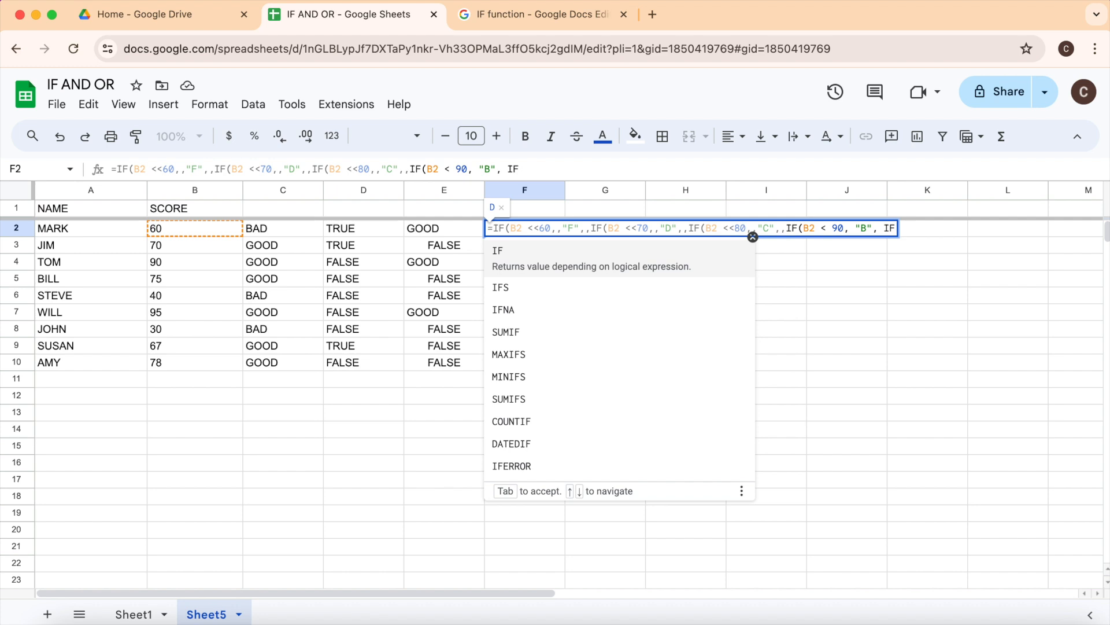
# - Complete the F2 formula with a last nested IF that returns "A" when B2<=100, close all parentheses and enter it
pyautogui.write('(B')
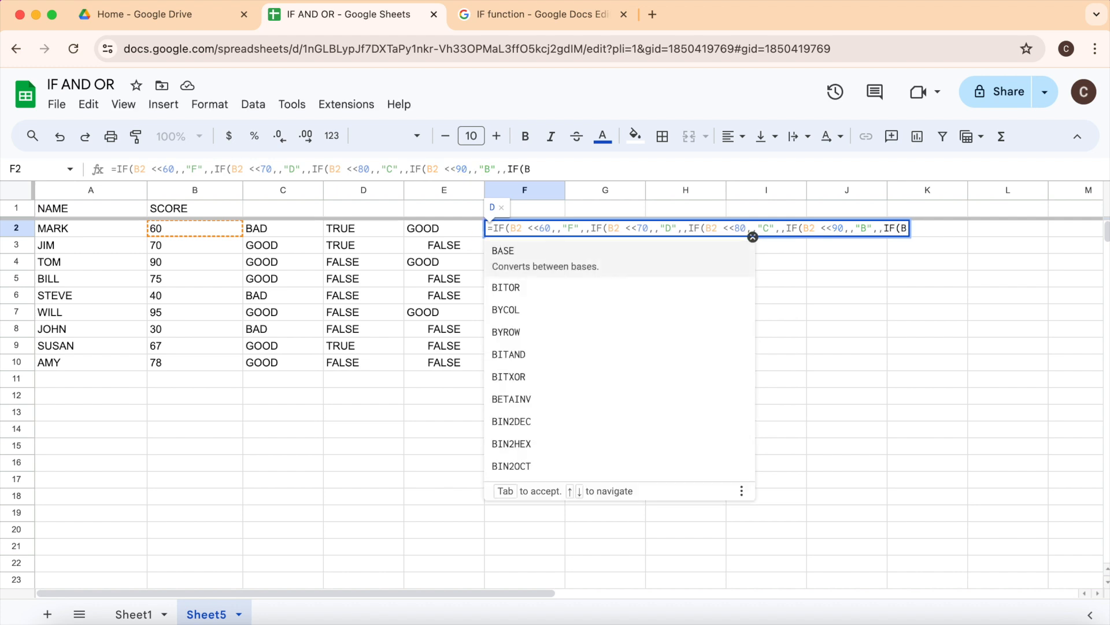
pyautogui.write('2<')
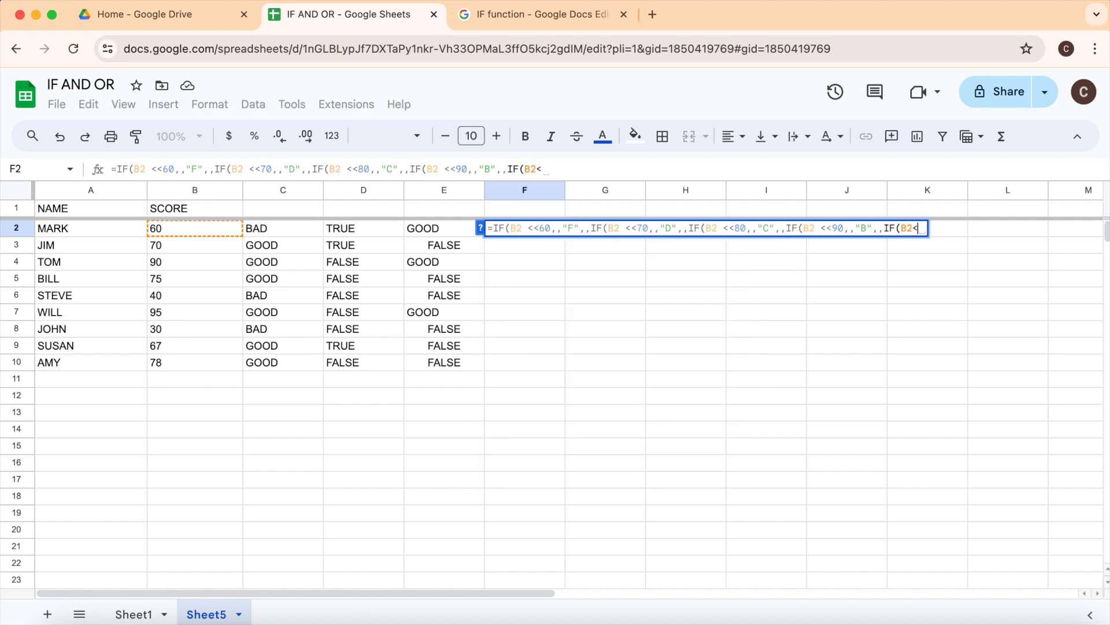
pyautogui.write('=100')
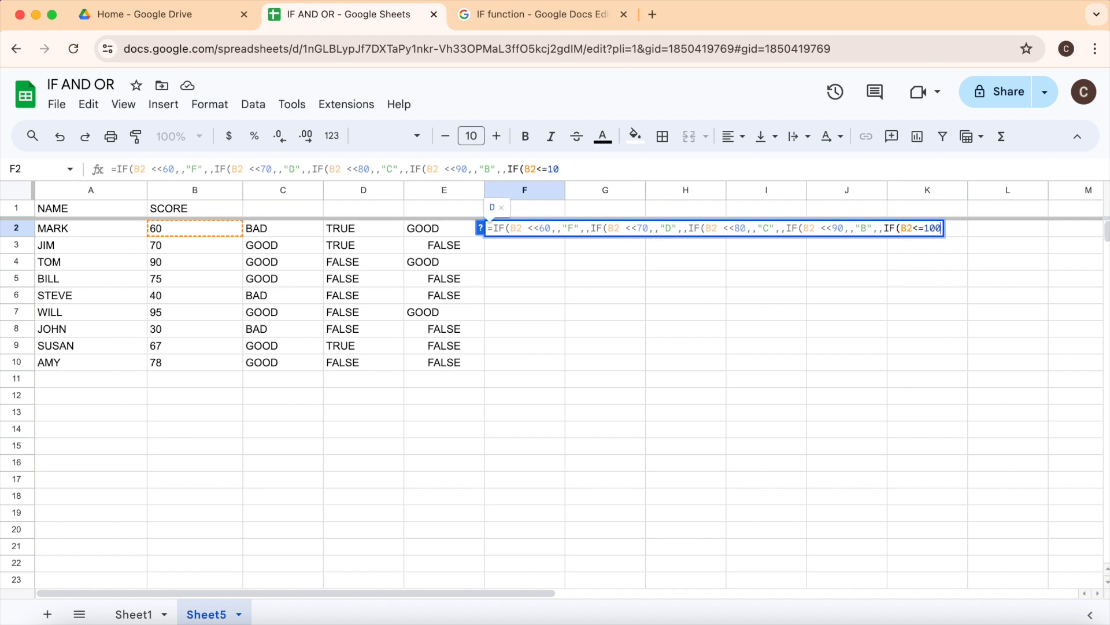
pyautogui.write(', "A"))))')
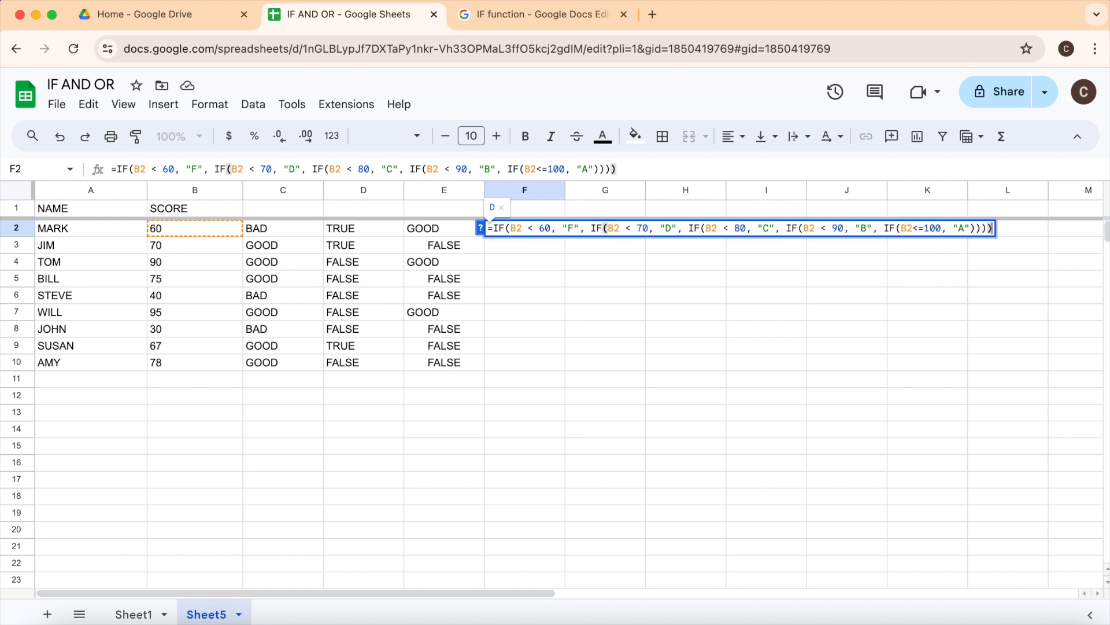
pyautogui.press('Return')
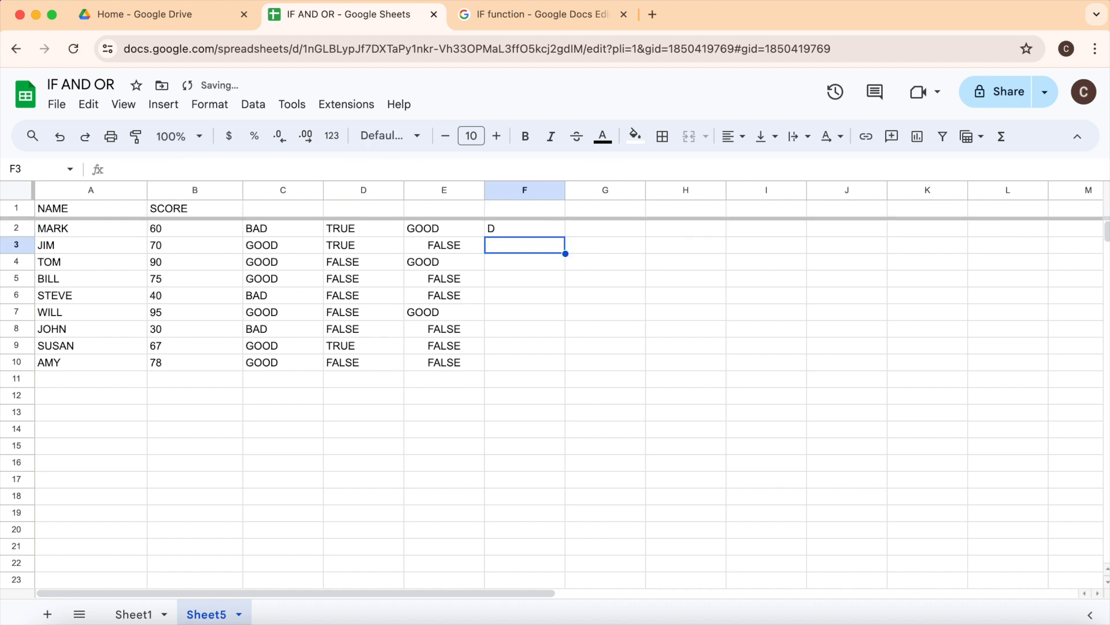
# - Fill the nested IF grading formula from F2 down through F10
pyautogui.click(541, 231)
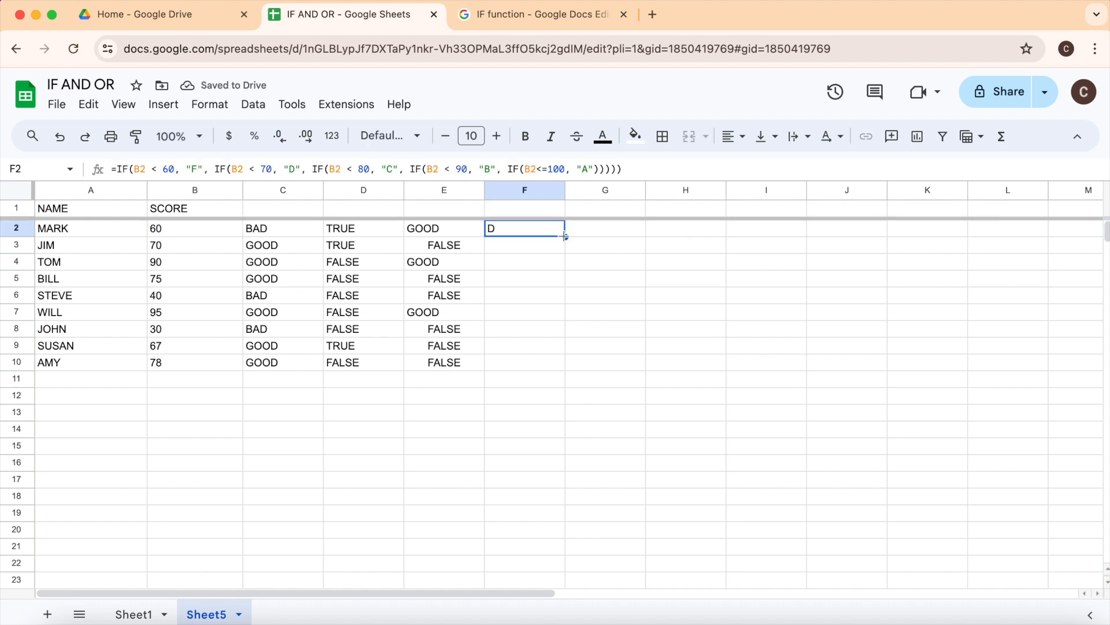
pyautogui.moveTo(565, 237); pyautogui.dragTo(560, 365)
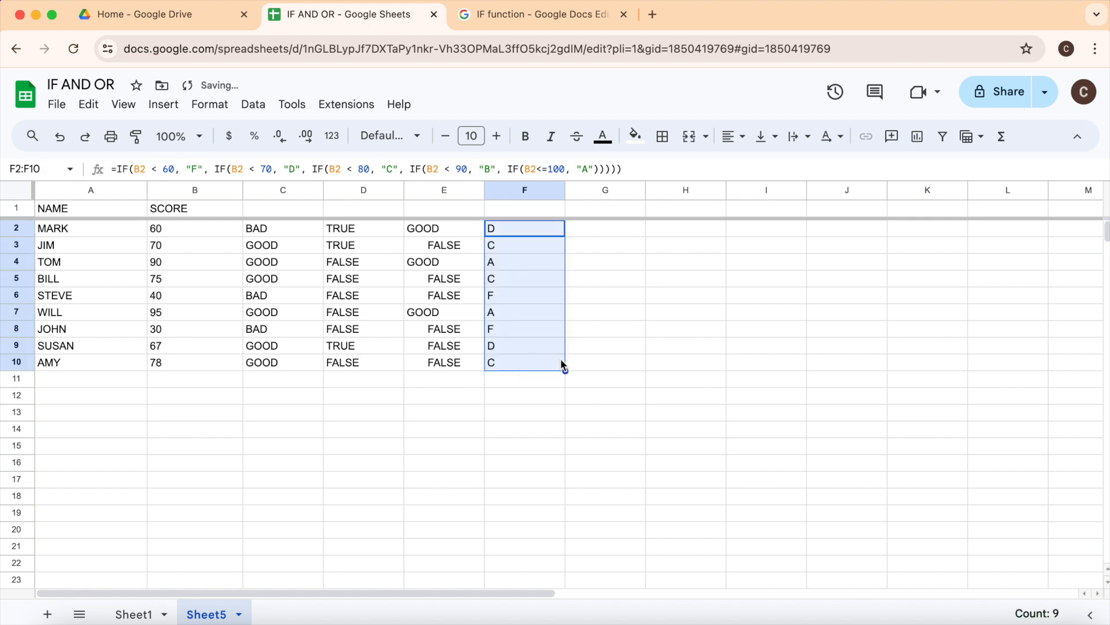
pyautogui.click(524, 393)
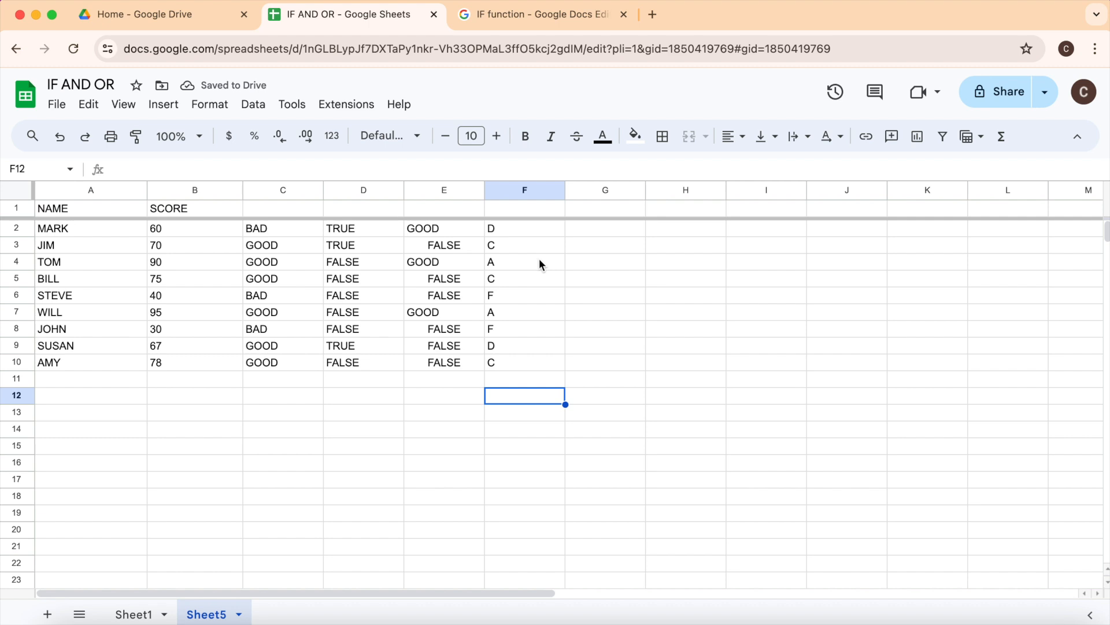
# - Compare the scores in B3 to B7 with their letter grades and examine the nested formulas in F2 and F4
pyautogui.click(202, 241)
pyautogui.click(197, 261)
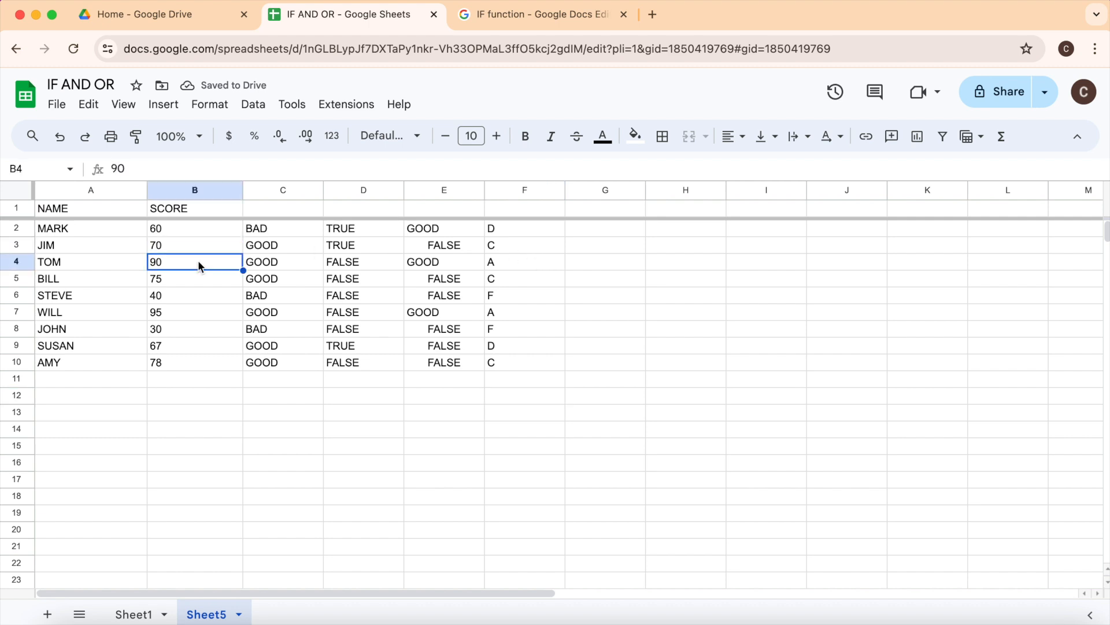
pyautogui.click(196, 278)
pyautogui.click(193, 295)
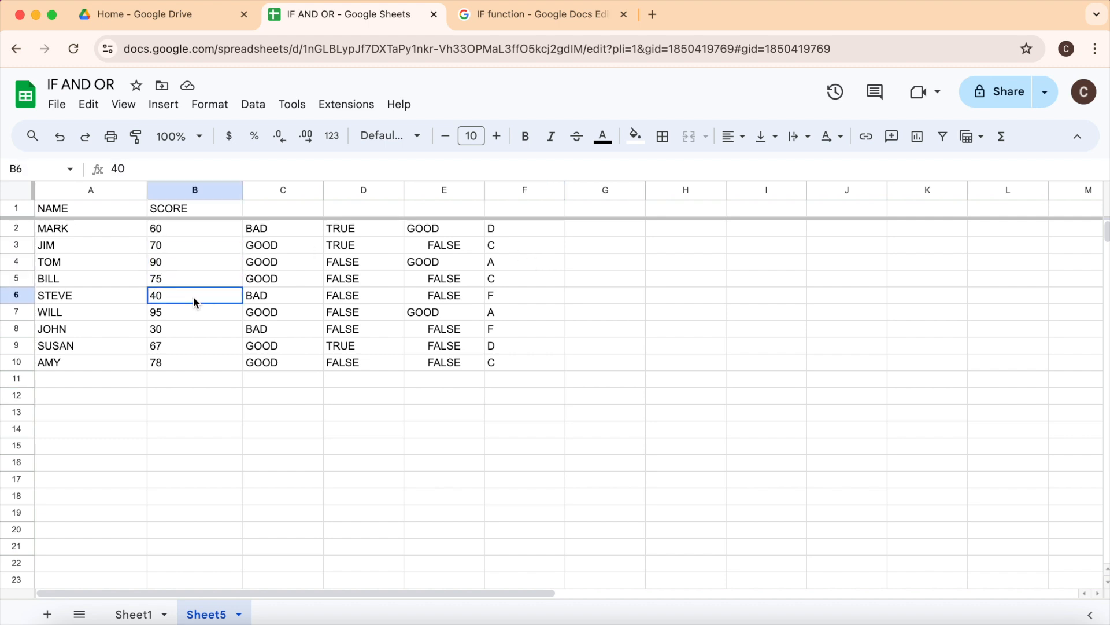
pyautogui.click(192, 314)
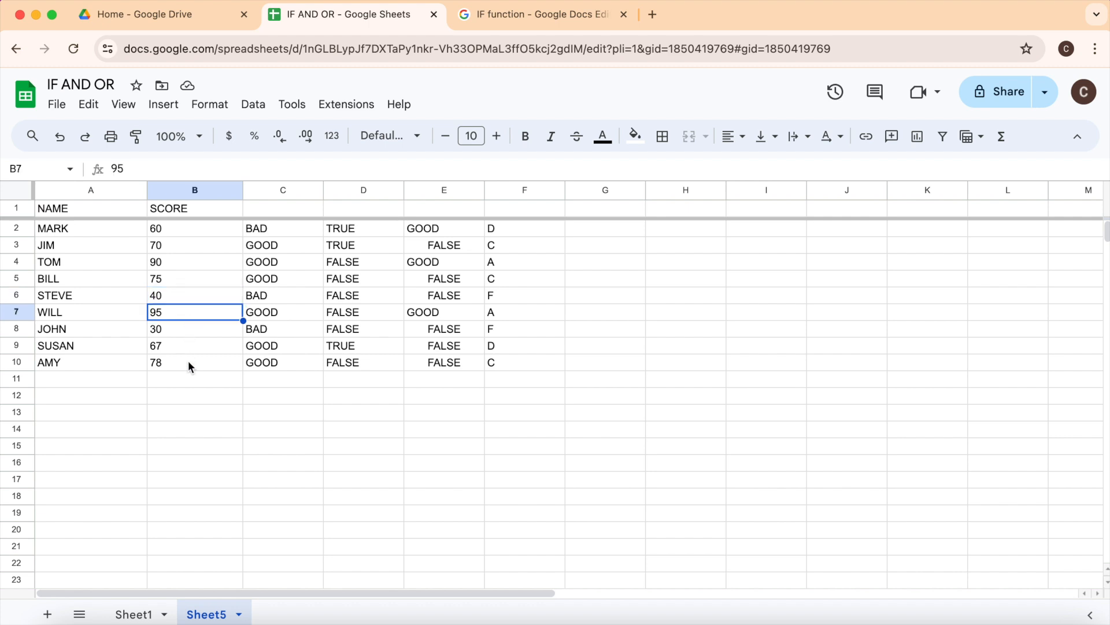
pyautogui.click(532, 236)
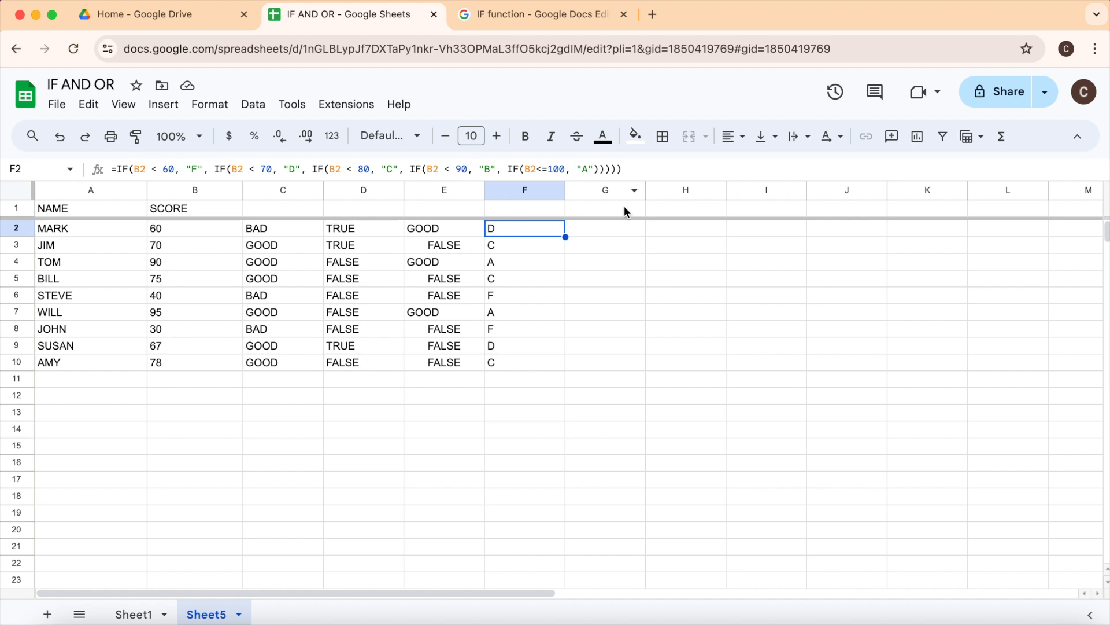
pyautogui.click(532, 263)
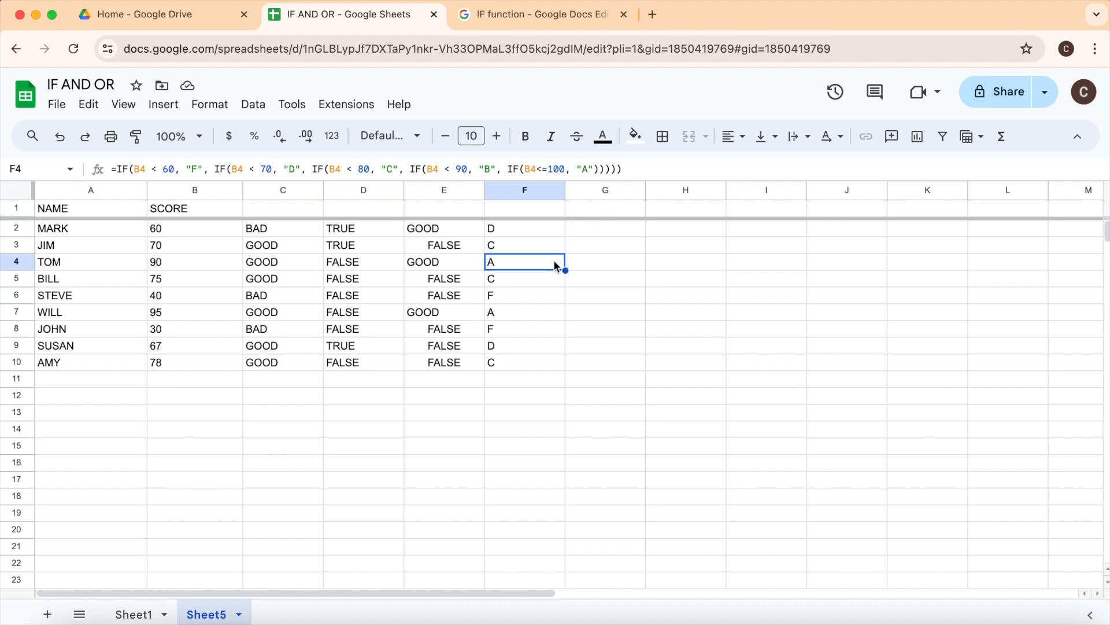